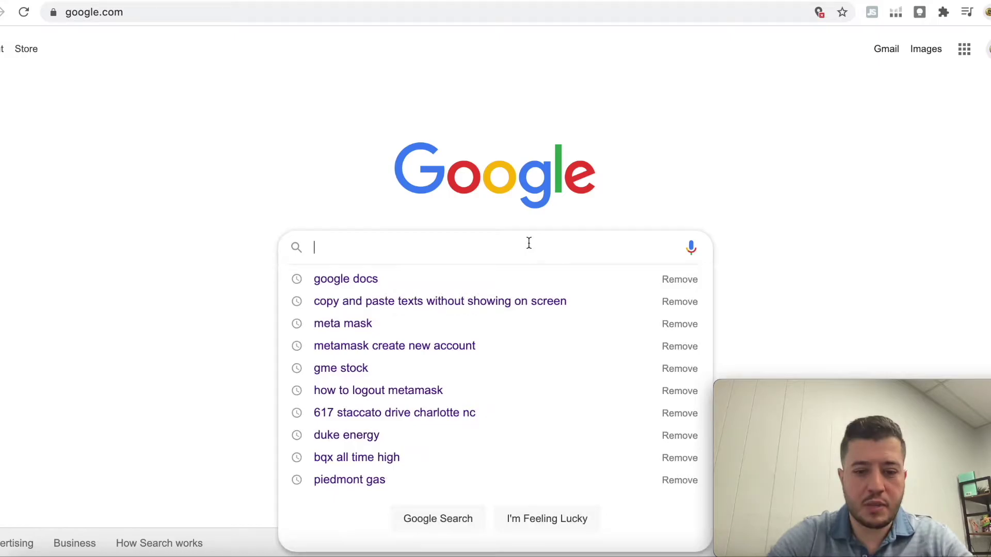
# Step: Search Google for "metmask" and open the official metamask.io website
pyautogui.write('metmask')
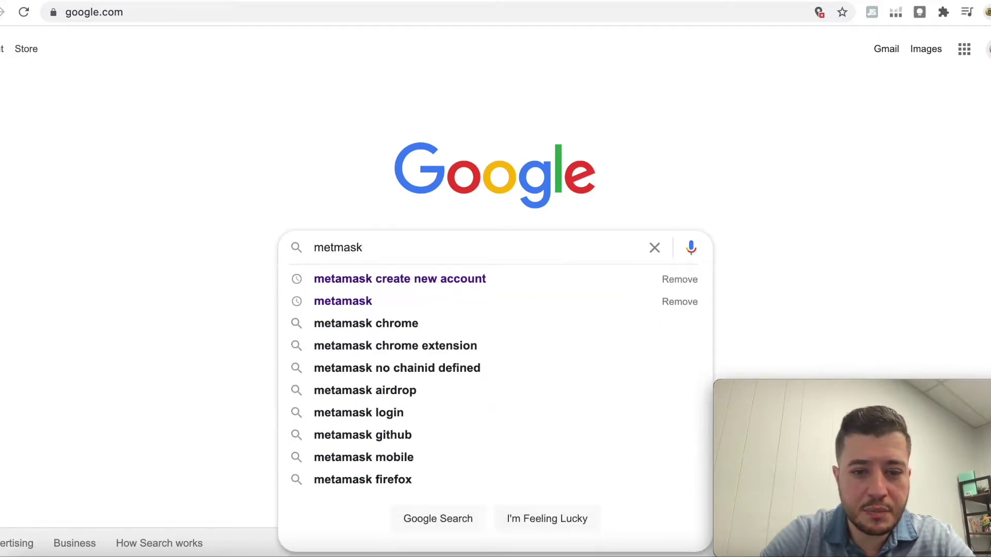
pyautogui.press('Return')
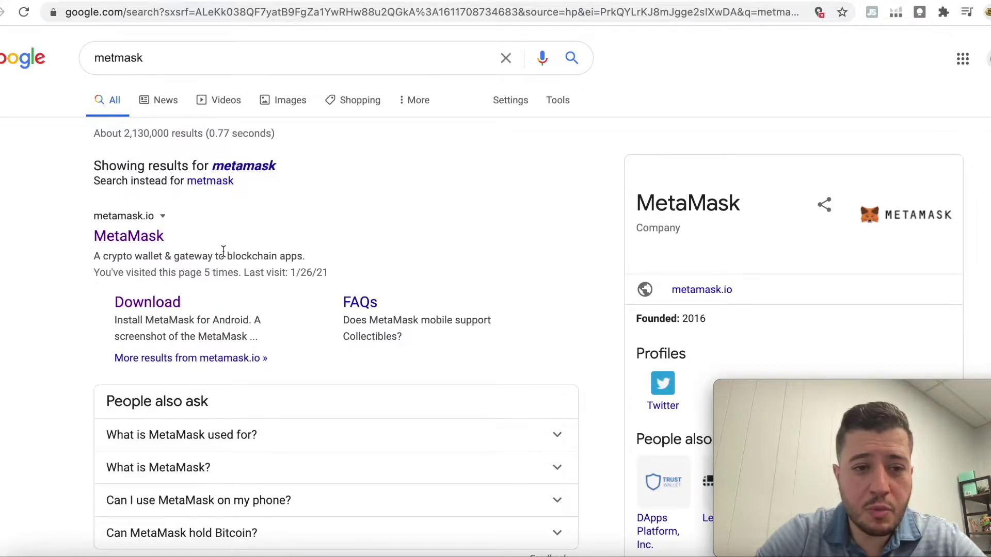
pyautogui.click(142, 246)
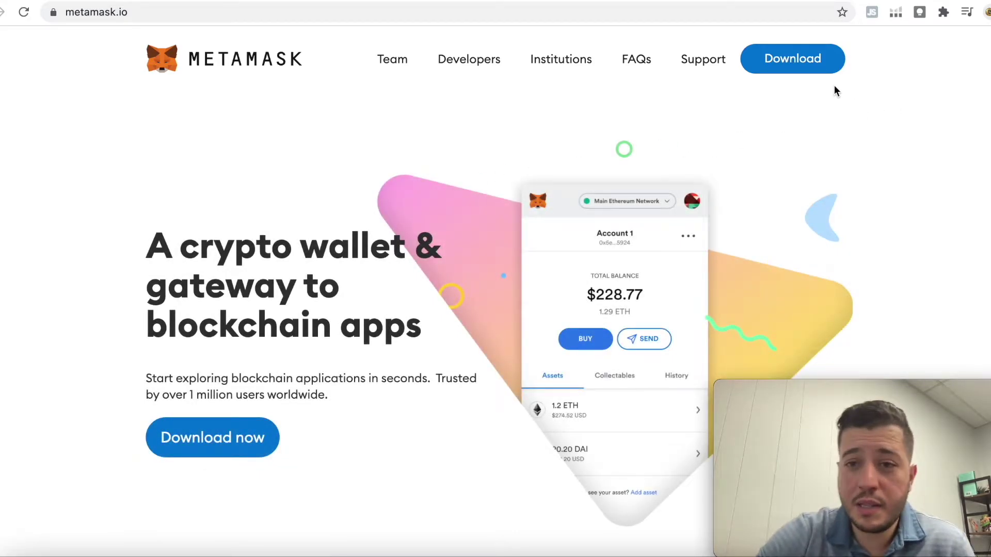
# Step: Go to the MetaMask download page and install the MetaMask extension for Chrome from the Chrome Web Store
pyautogui.click(795, 61)
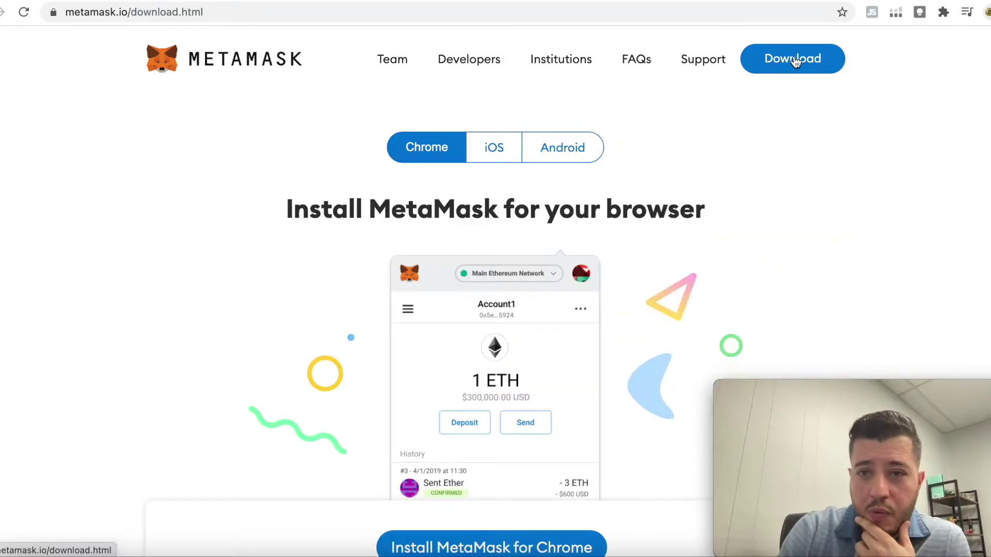
pyautogui.scroll(-3, 636, 307)
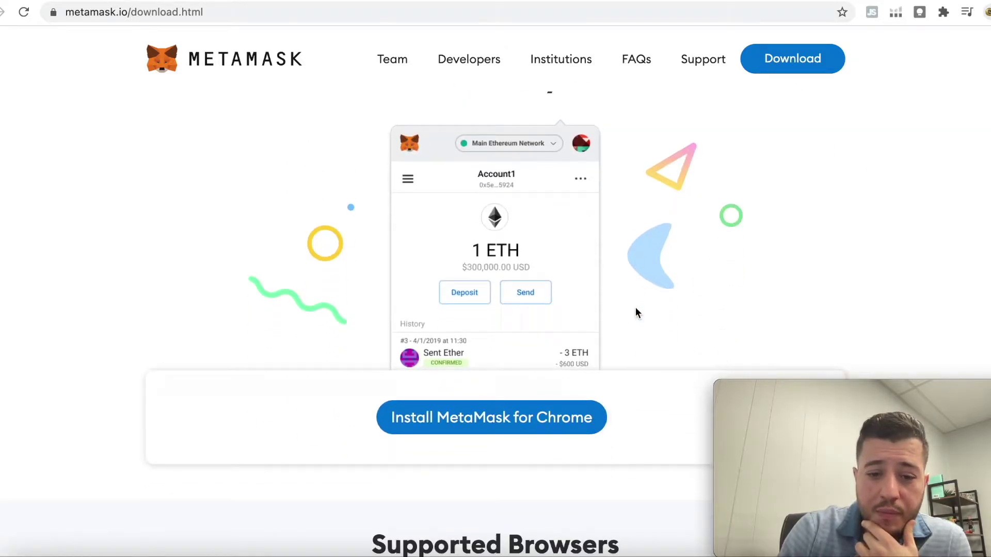
pyautogui.click(525, 426)
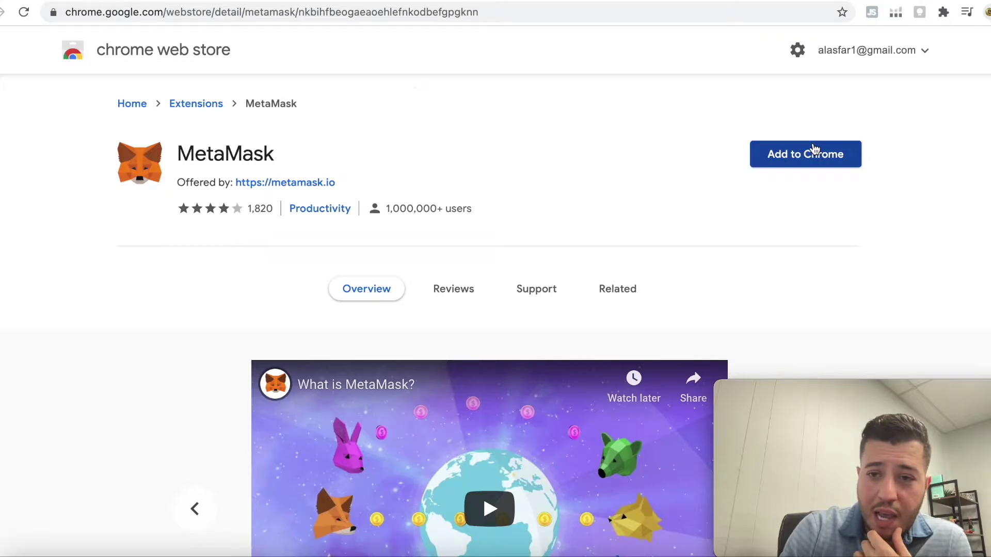
pyautogui.click(805, 156)
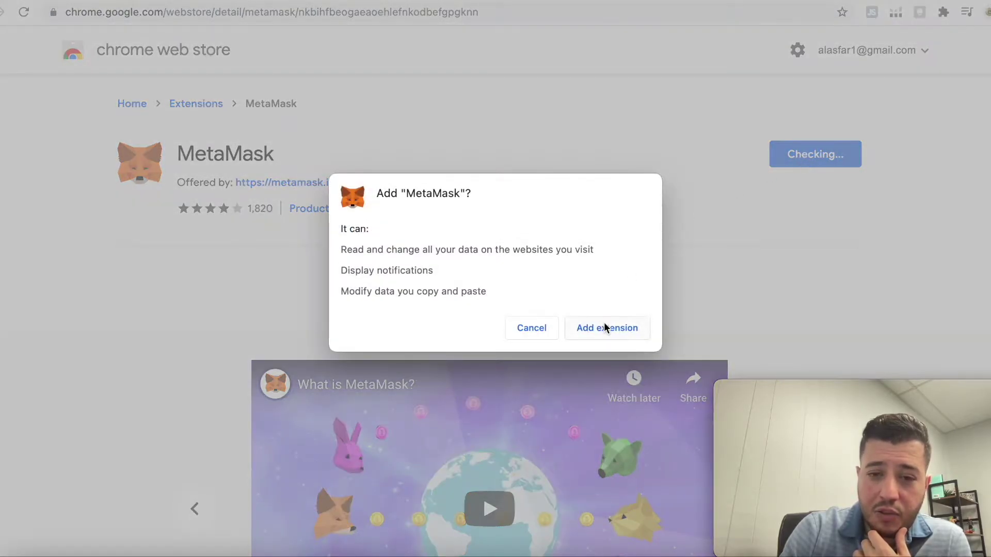
pyautogui.click(599, 328)
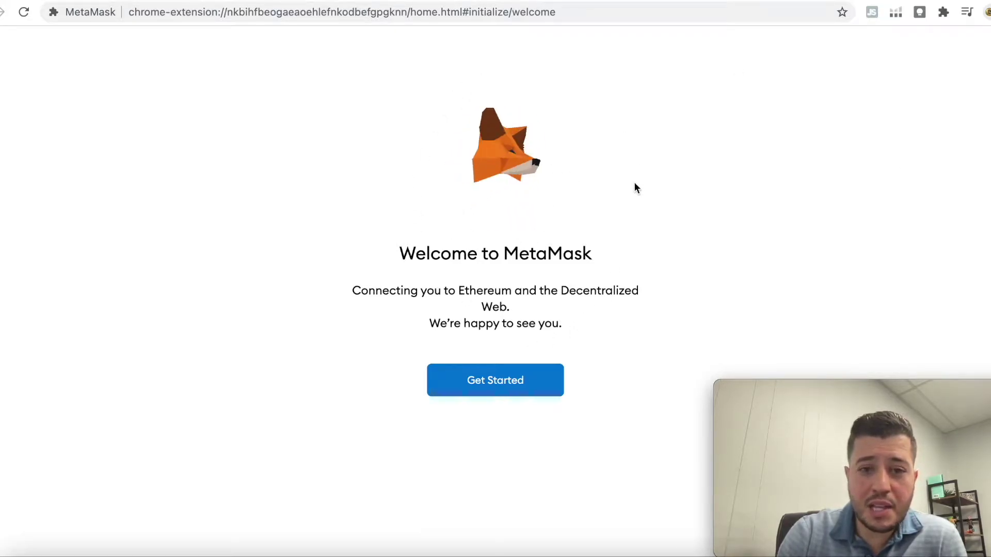
# Step: Start the MetaMask setup with a new wallet and agree to share usage data
pyautogui.click(516, 389)
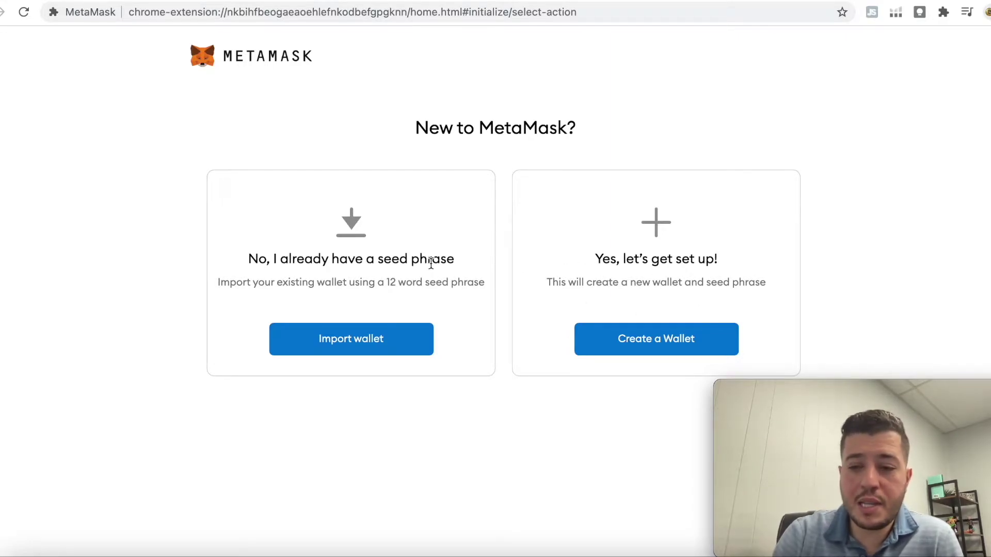
pyautogui.click(655, 338)
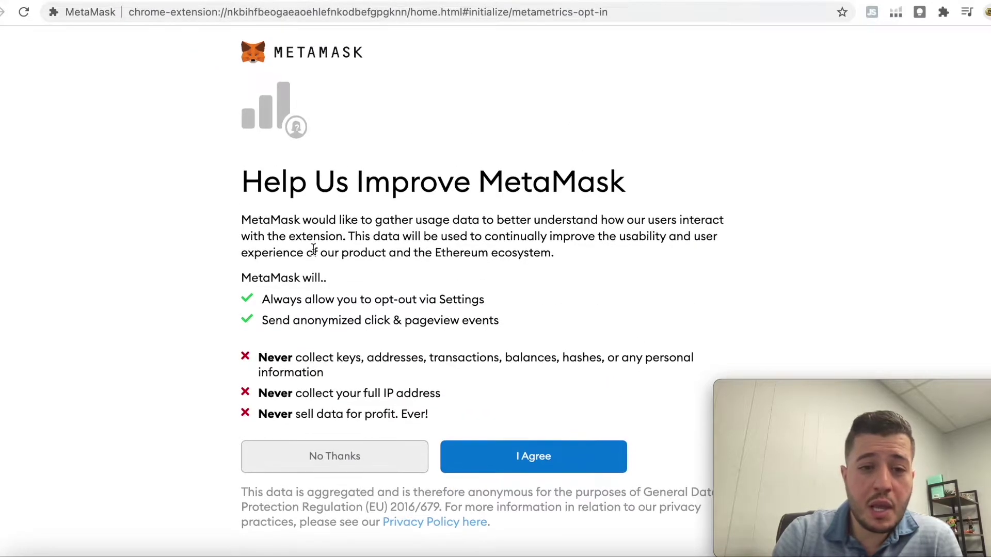
pyautogui.click(526, 454)
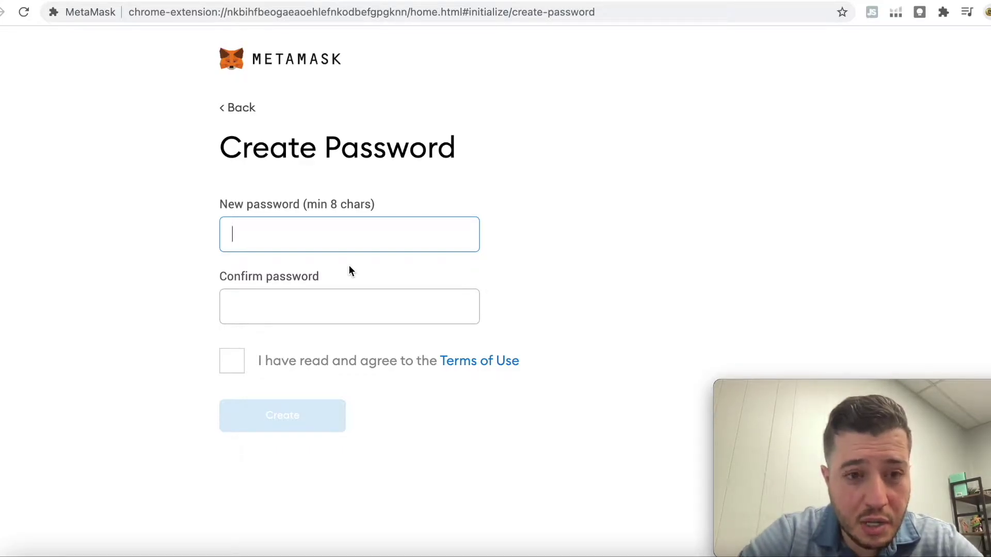
# Step: Enter and confirm the new wallet password, accept the Terms of Use and create the wallet
pyautogui.write('••••••')
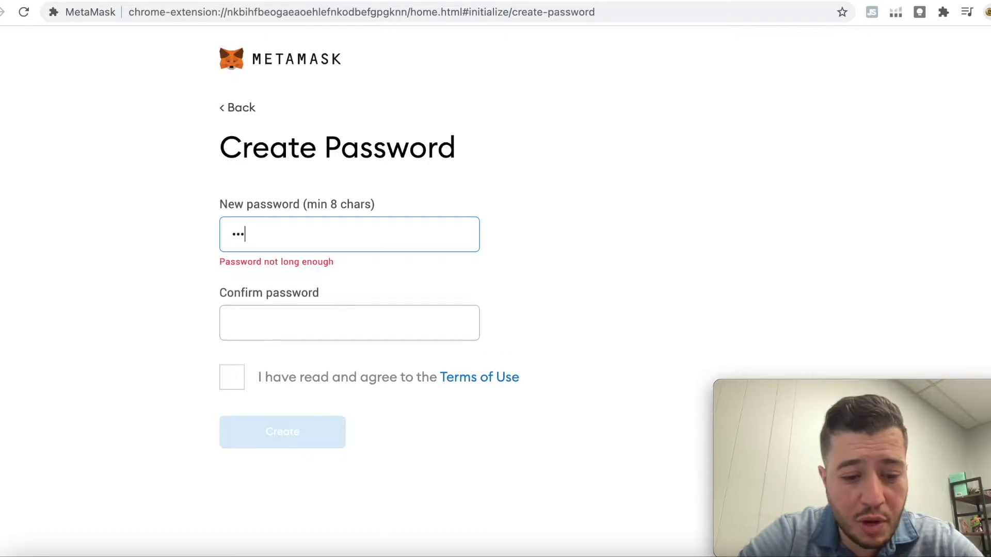
pyautogui.write('••')
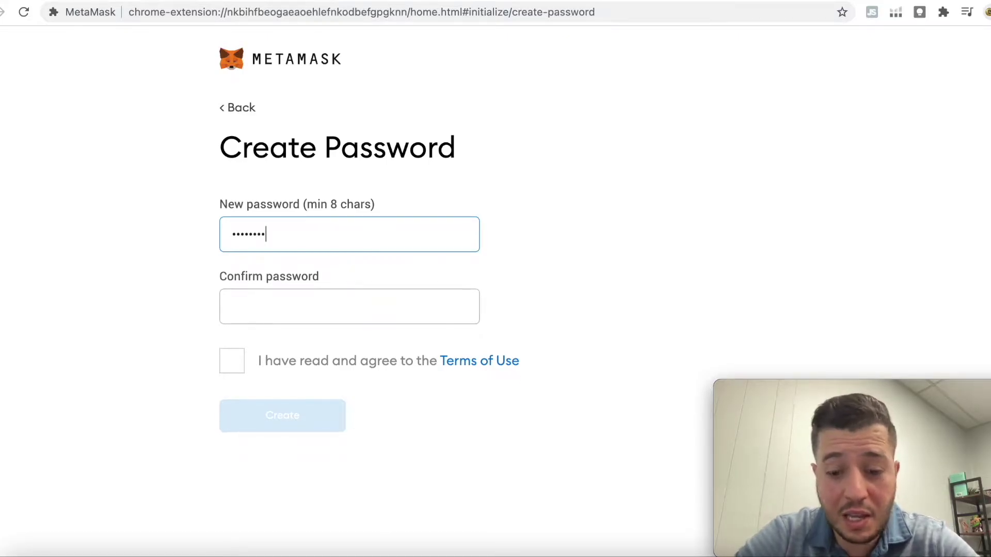
pyautogui.click(349, 307)
pyautogui.write('••')
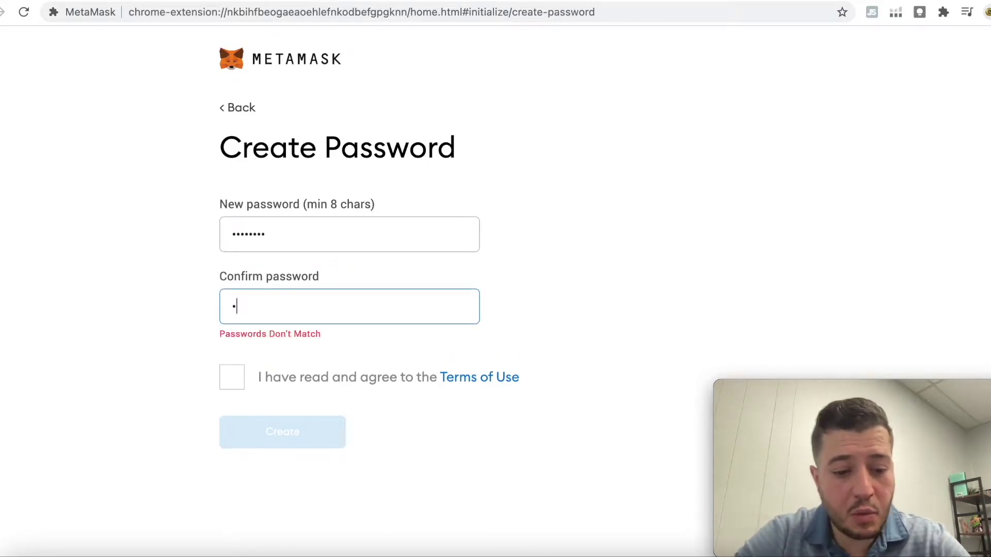
pyautogui.write('•••••')
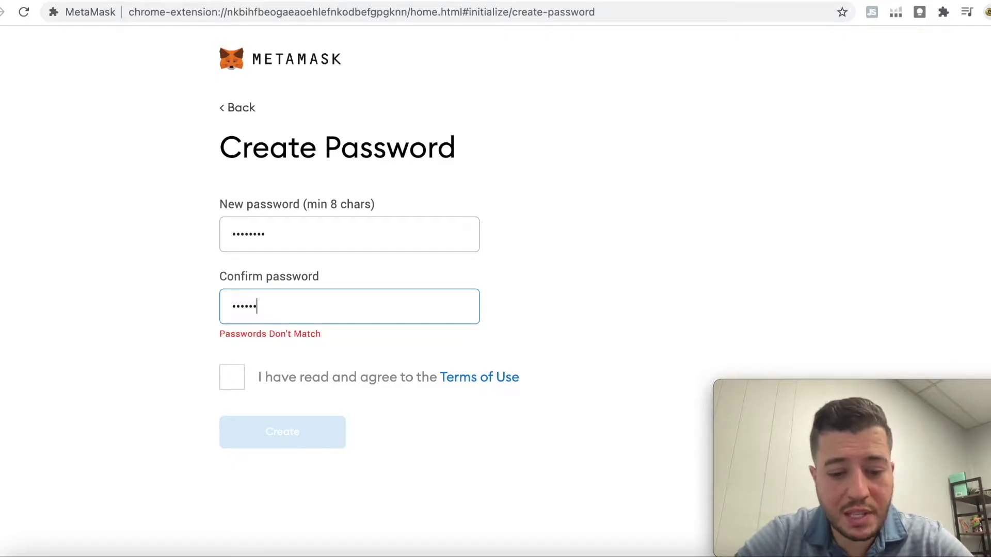
pyautogui.write('•')
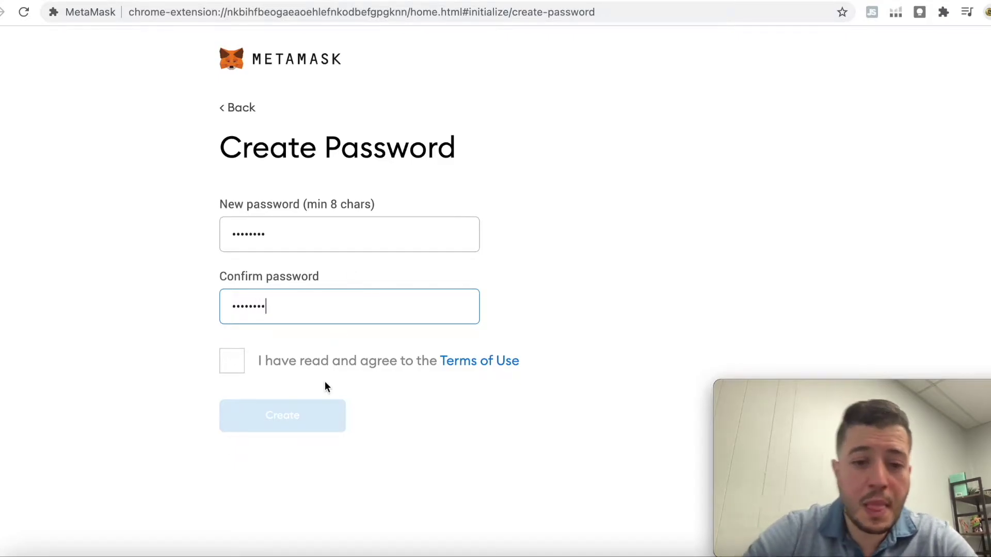
pyautogui.click(236, 365)
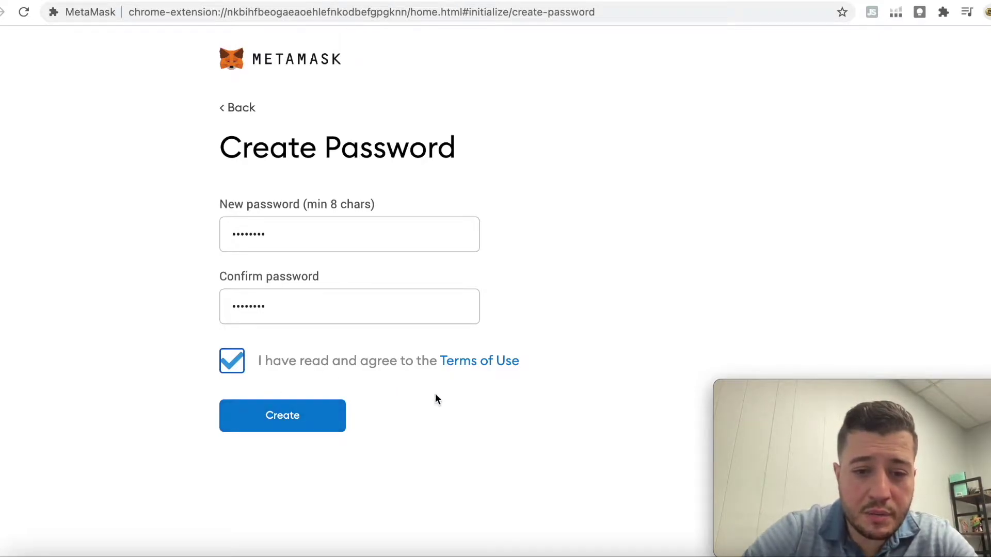
pyautogui.click(317, 421)
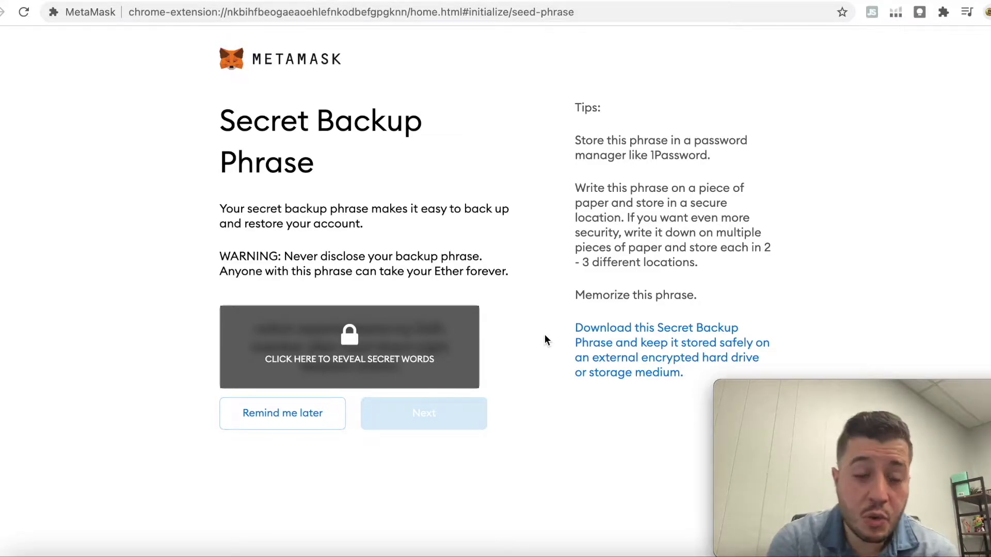
# Step: Reveal the secret backup phrase, paste a copy into the untitled Google Docs document and return to MetaMask
pyautogui.click(347, 336)
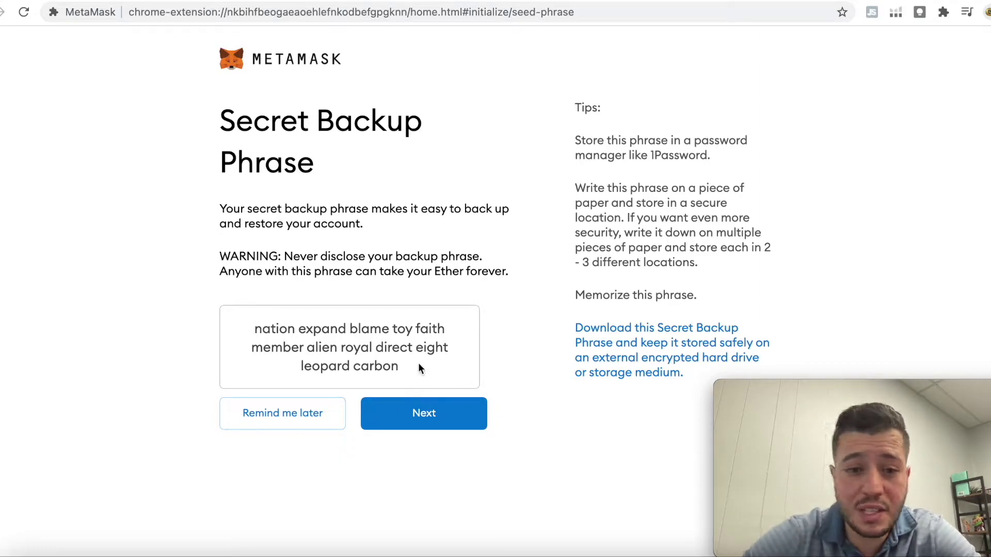
pyautogui.moveTo(406, 364); pyautogui.dragTo(268, 305)
pyautogui.press('super+c')
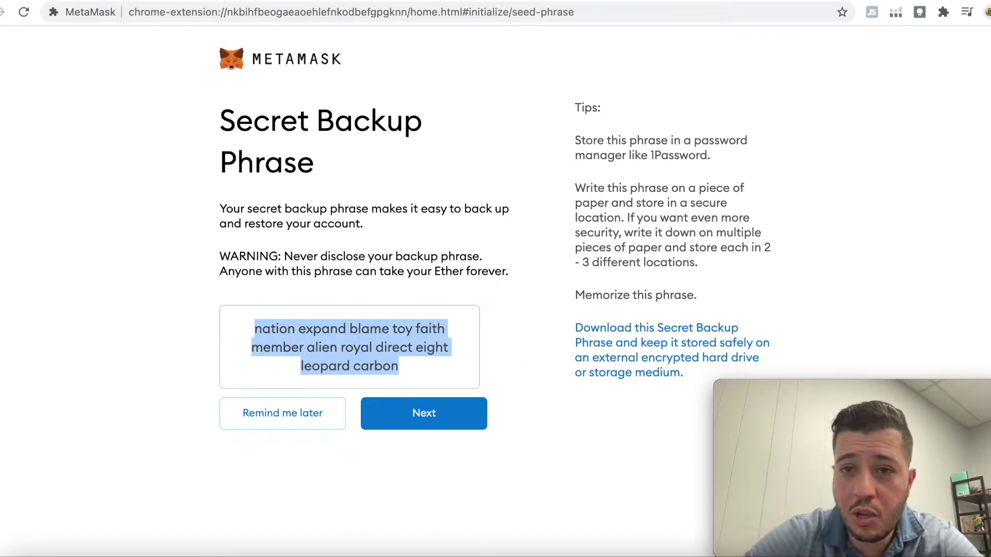
pyautogui.hotkey('ctrl', 'Tab')
pyautogui.press('super+v')
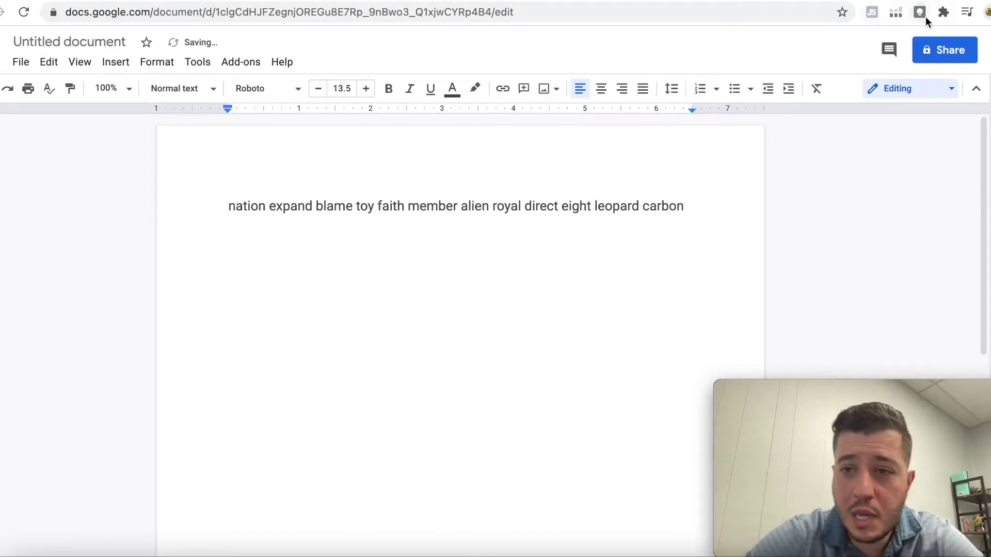
pyautogui.hotkey('ctrl', 'shift', 'Tab')
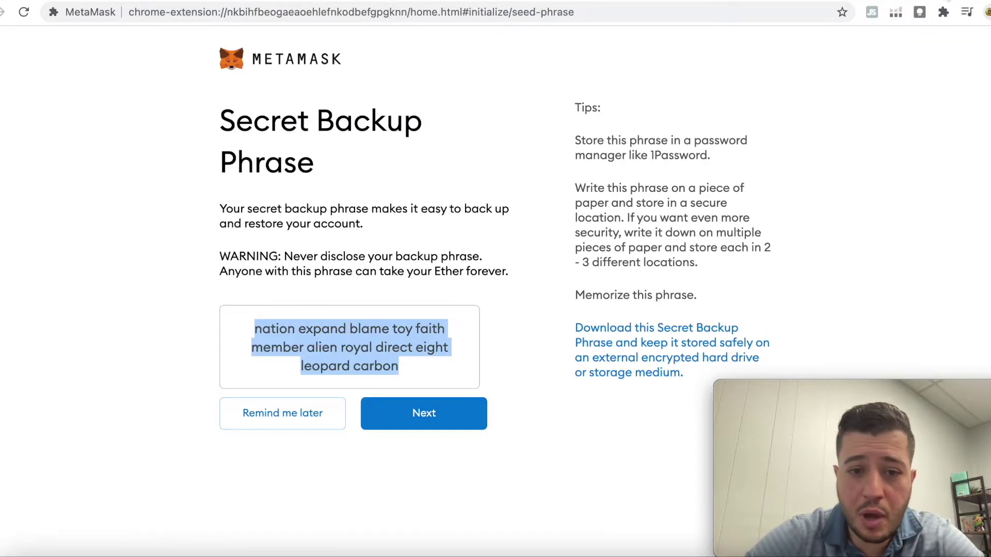
# Step: Proceed to the backup phrase confirmation and select its first six words in order, checking against the Google Docs copy
pyautogui.click(458, 426)
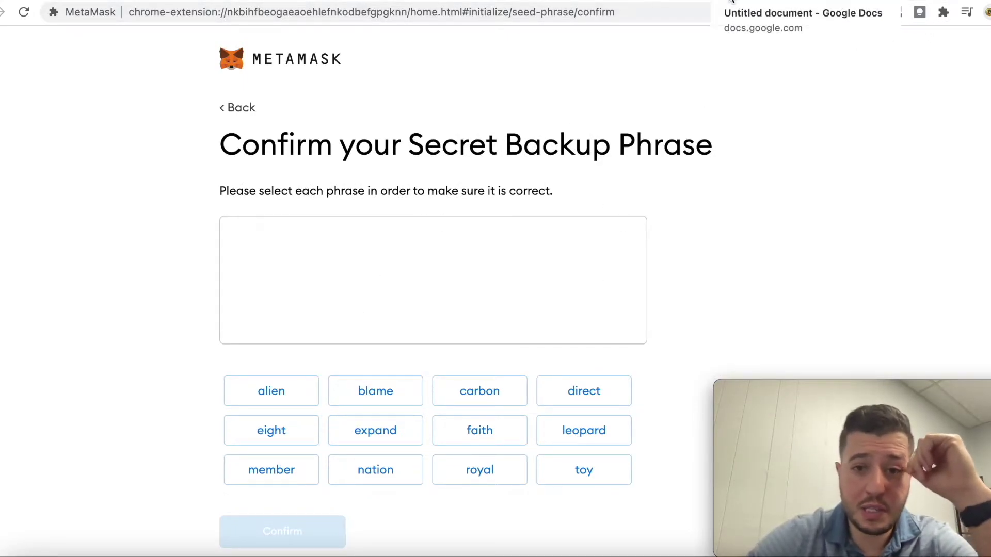
pyautogui.click(732, 1)
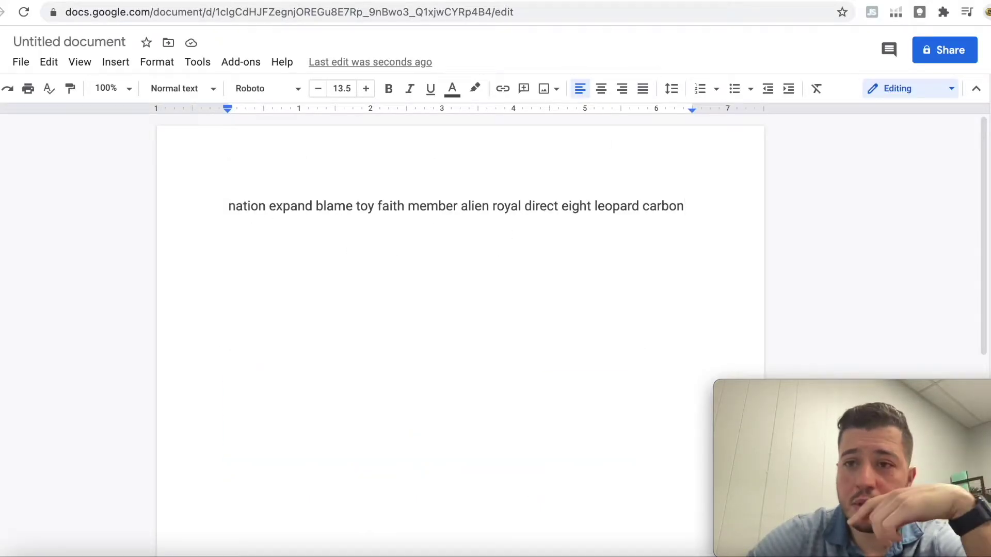
pyautogui.click(490, 2)
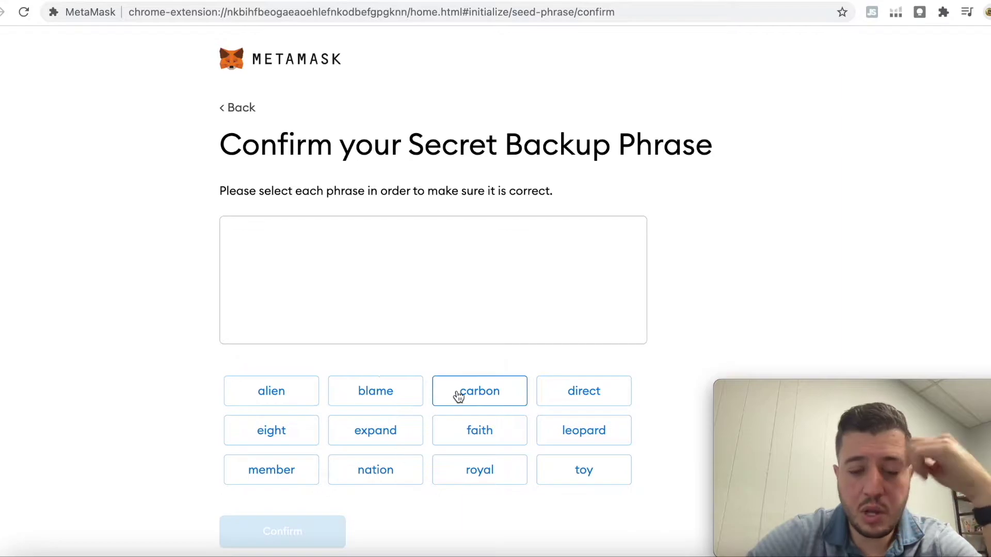
pyautogui.click(357, 470)
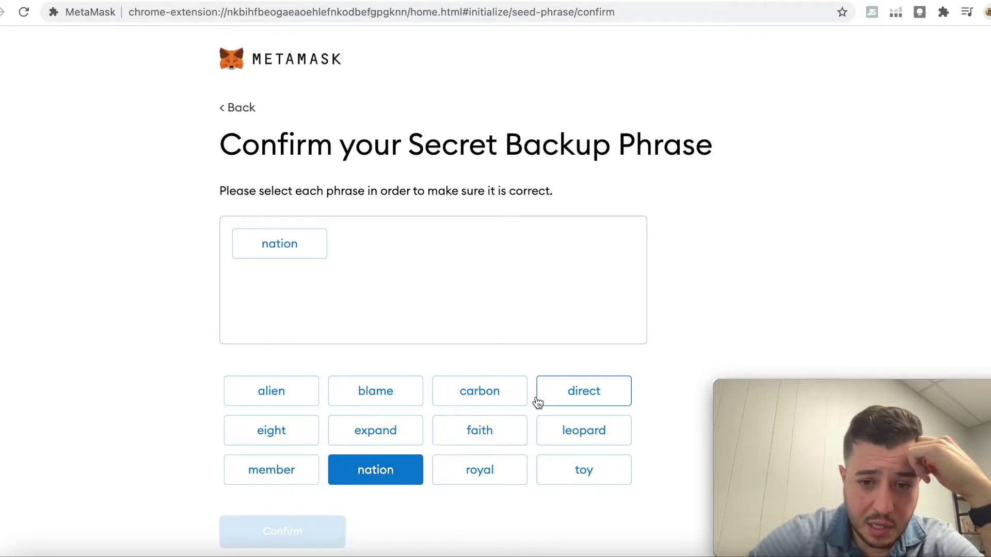
pyautogui.click(365, 433)
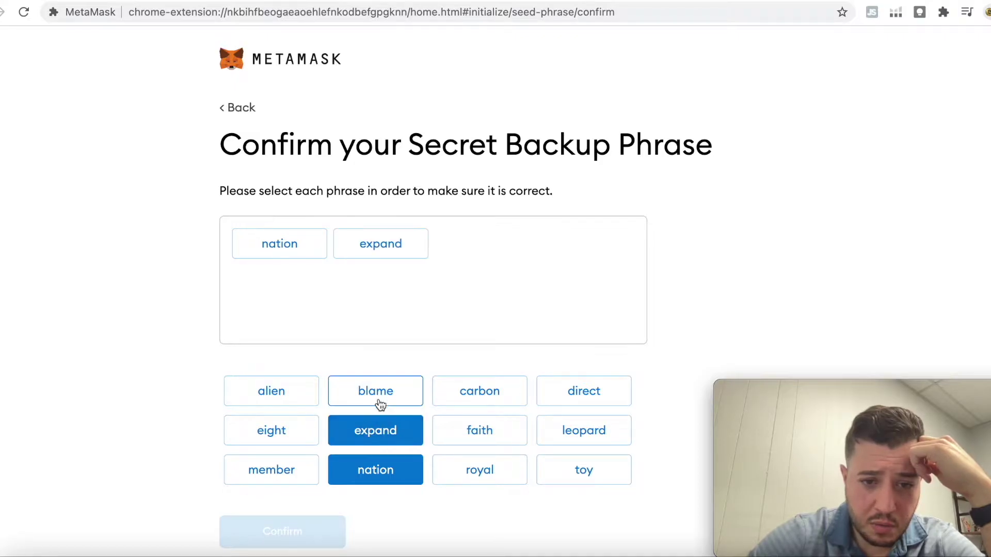
pyautogui.click(380, 405)
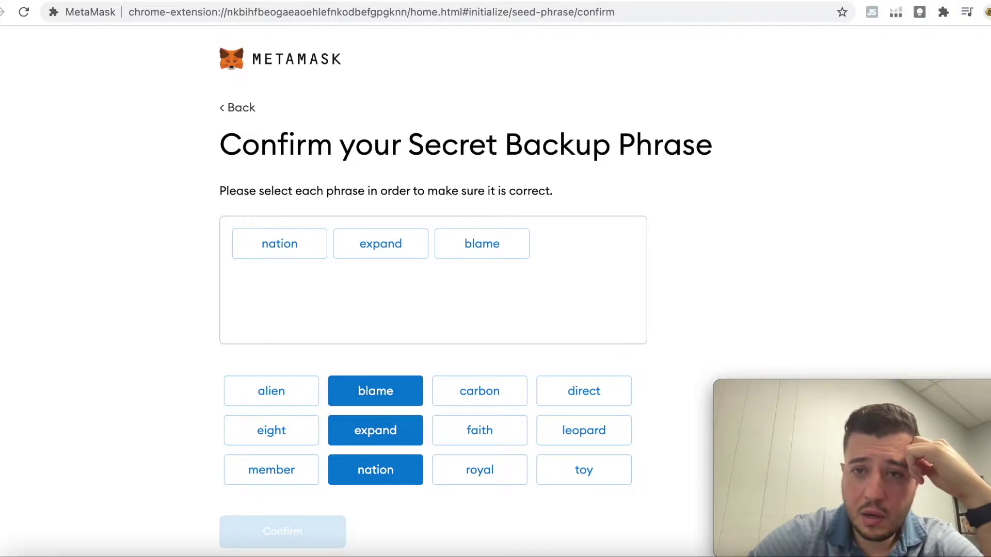
pyautogui.hotkey('ctrl', 'Tab')
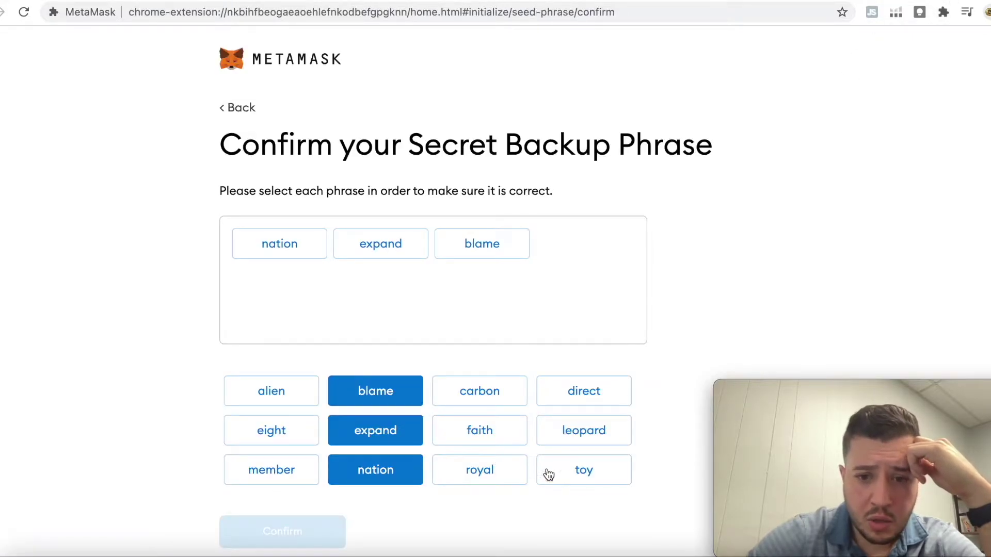
pyautogui.click(570, 472)
pyautogui.click(505, 434)
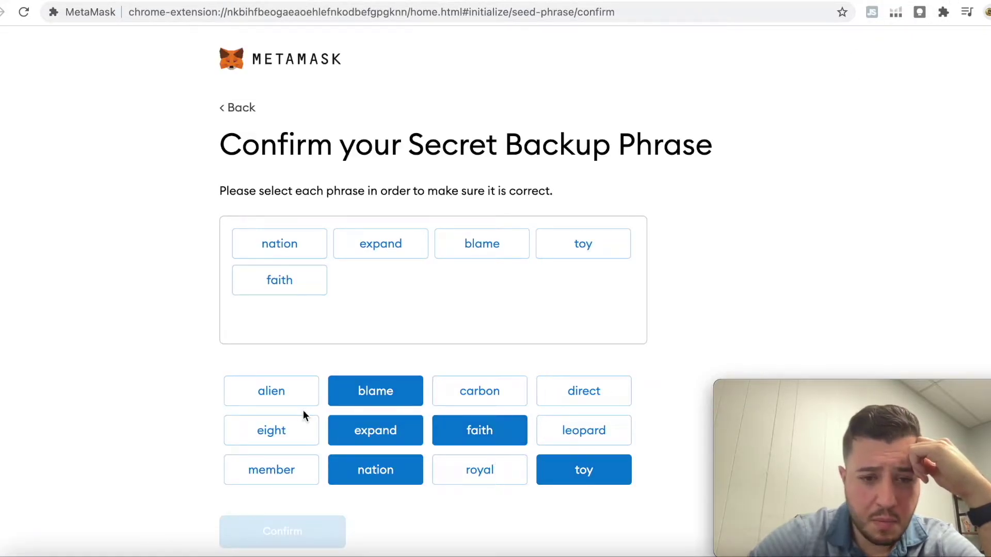
pyautogui.click(267, 470)
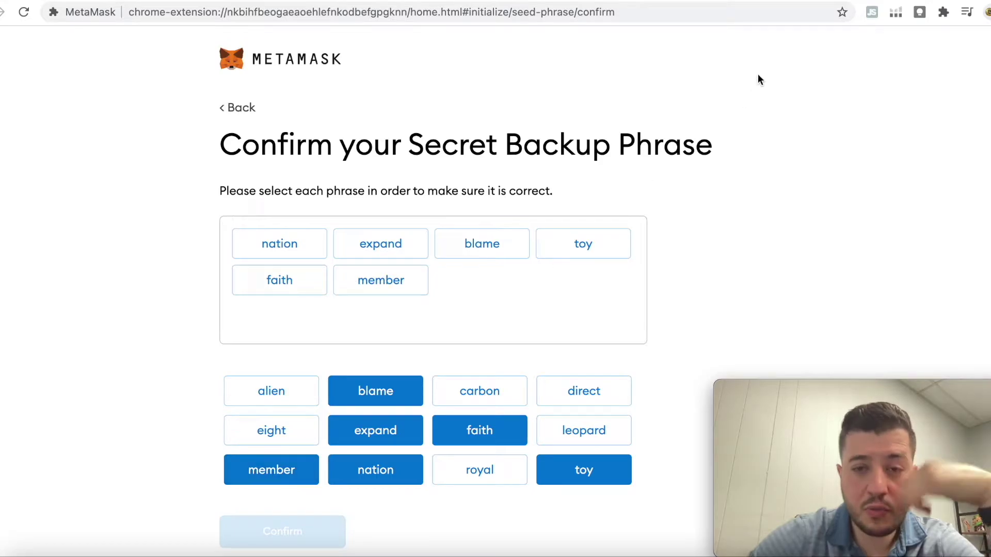
# Step: Try to select the remaining six backup phrase words in order, checking against the Google Docs copy
pyautogui.click(724, 2)
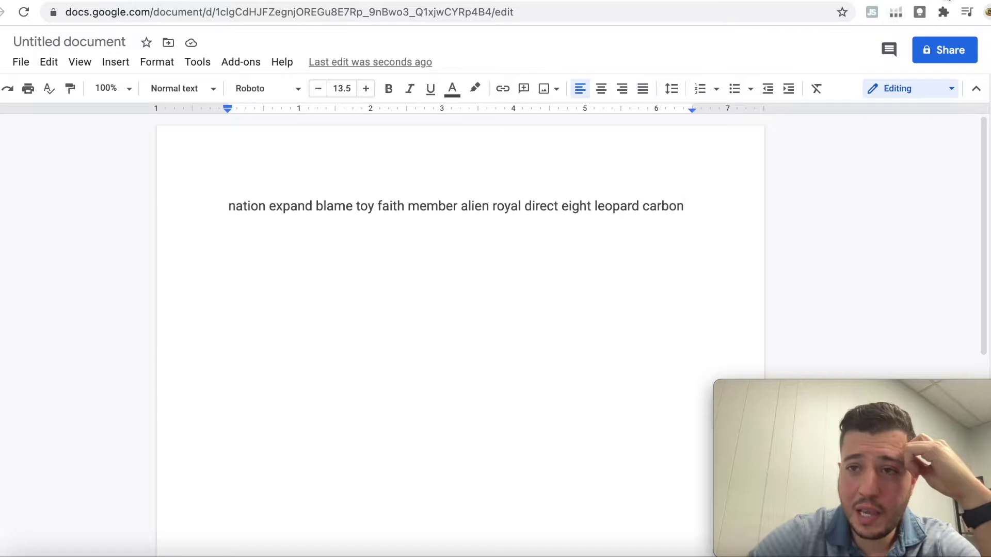
pyautogui.click(900, 2)
pyautogui.click(265, 398)
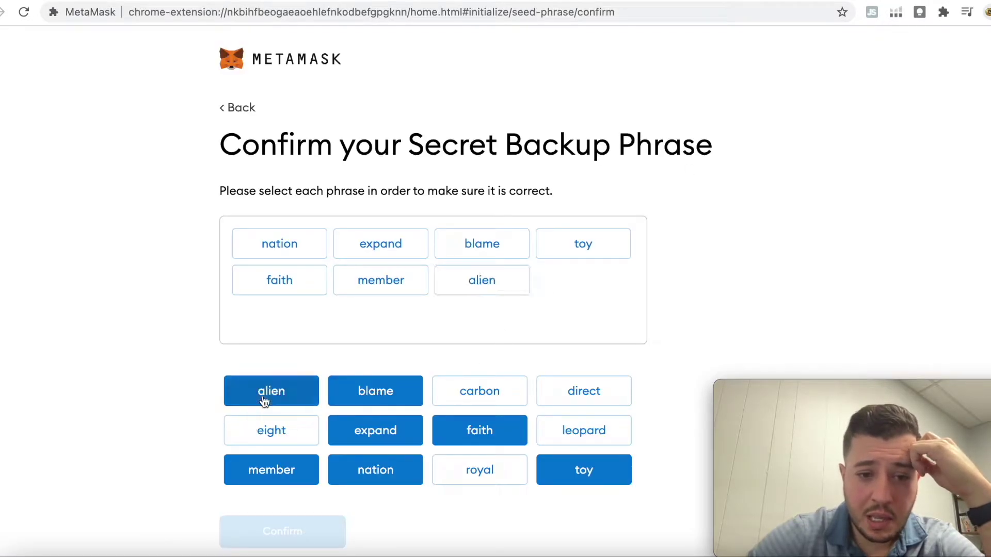
pyautogui.click(542, 401)
pyautogui.click(484, 481)
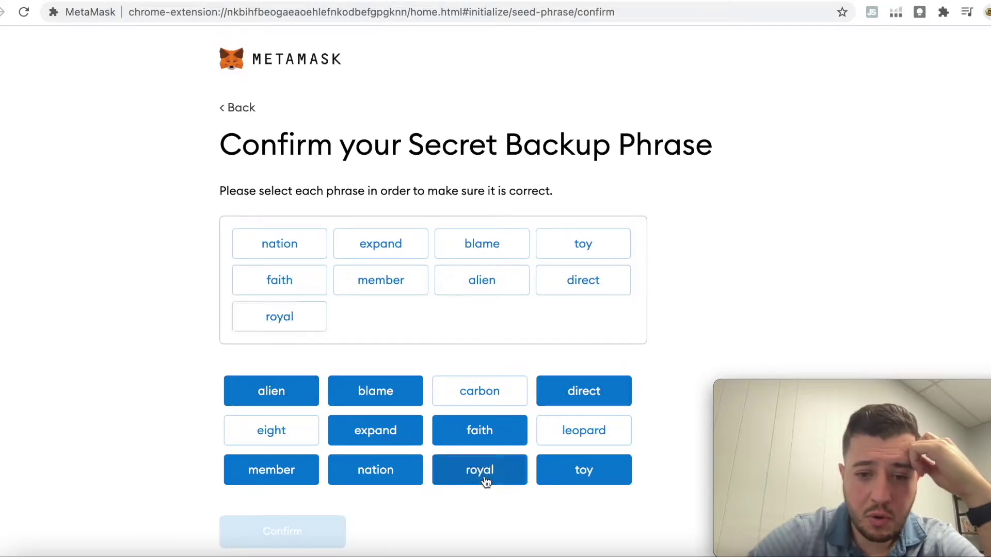
pyautogui.click(271, 431)
pyautogui.click(724, 2)
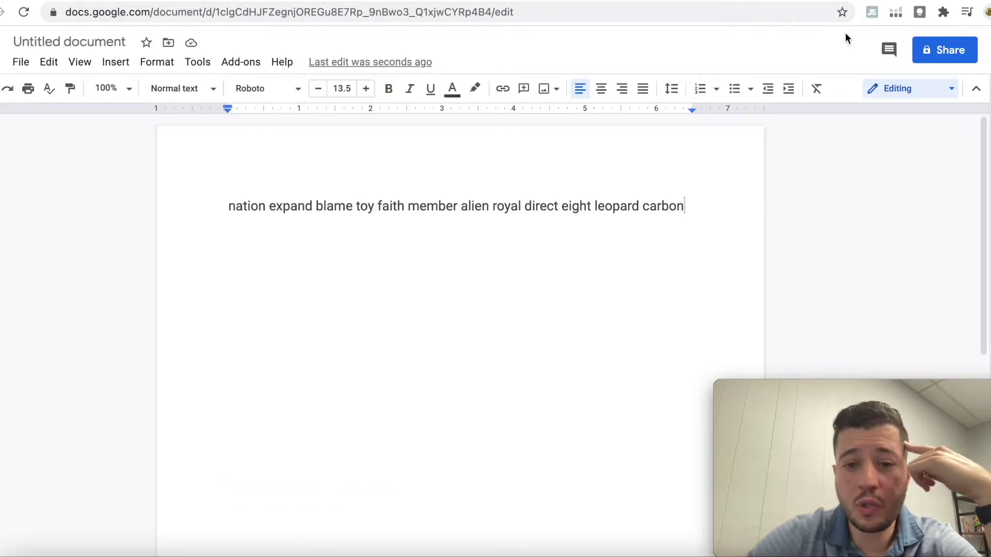
pyautogui.click(899, 3)
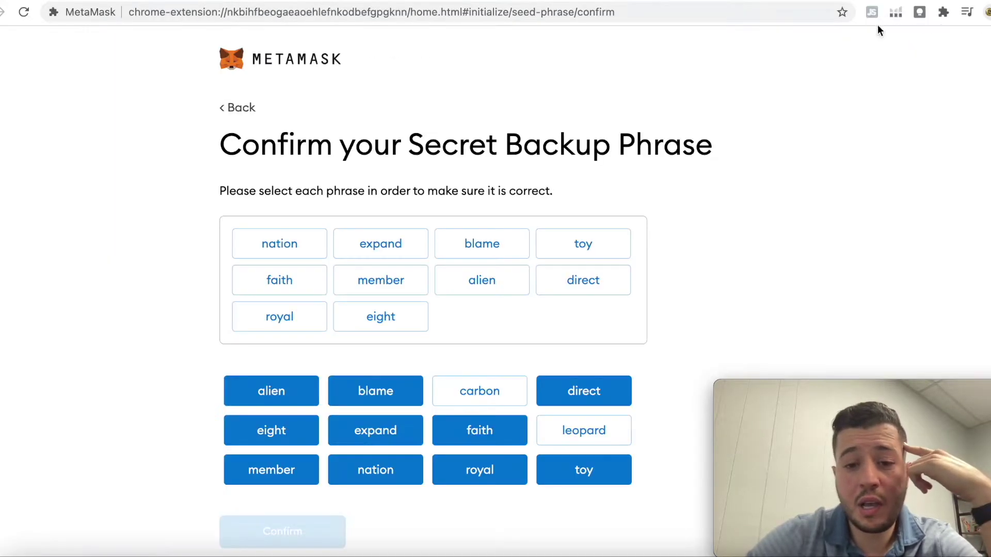
pyautogui.click(586, 435)
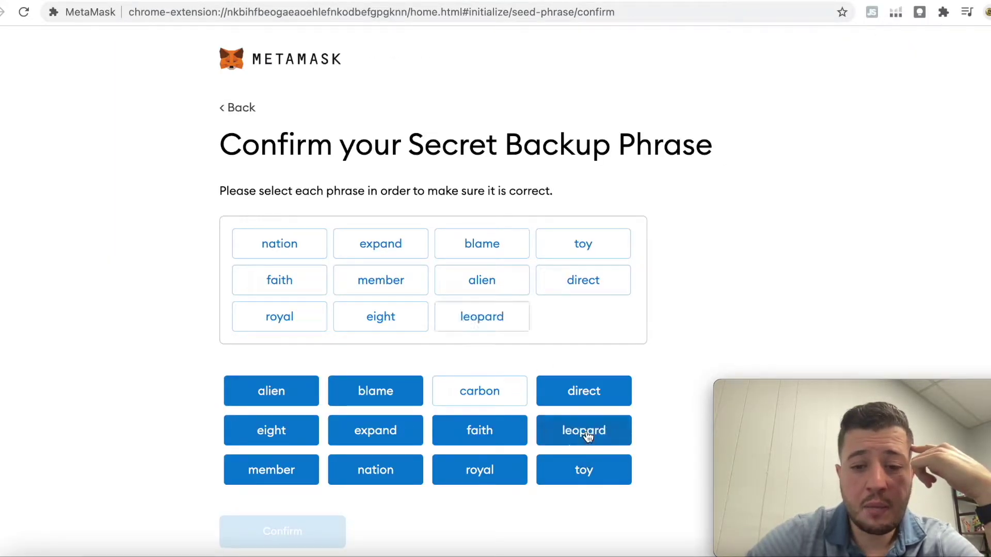
pyautogui.click(507, 403)
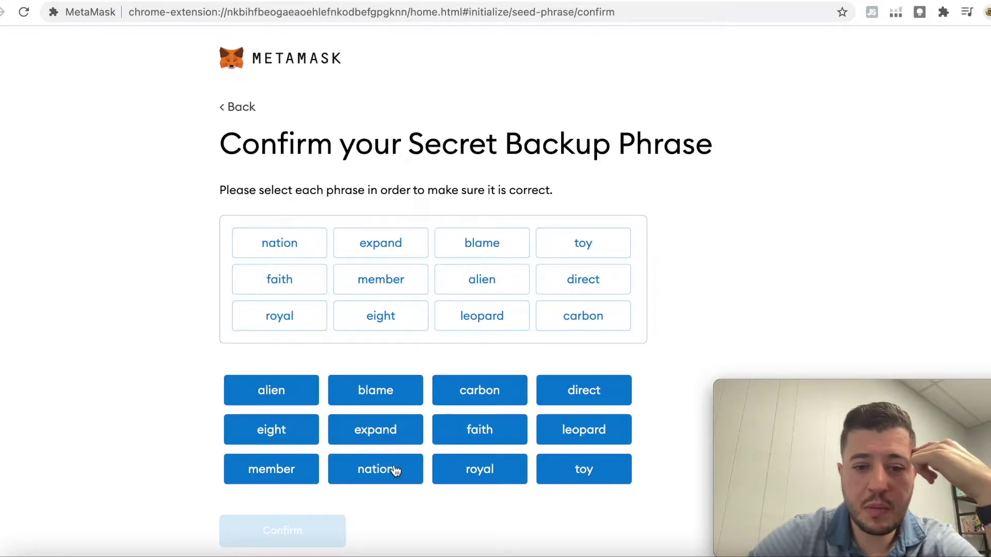
# Step: Deselect all twelve words of the backup phrase confirmation
pyautogui.click(304, 479)
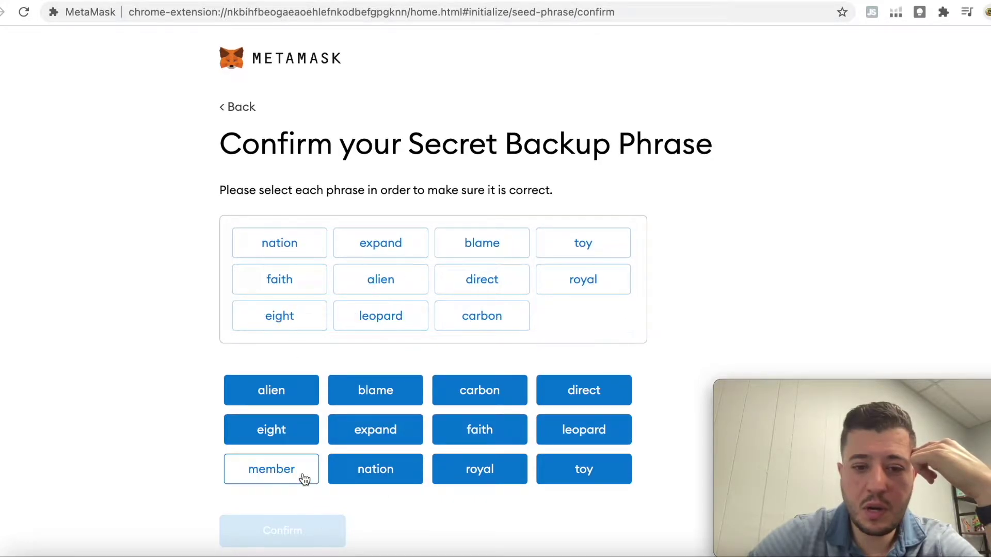
pyautogui.click(352, 470)
pyautogui.click(458, 468)
pyautogui.click(555, 467)
pyautogui.click(590, 437)
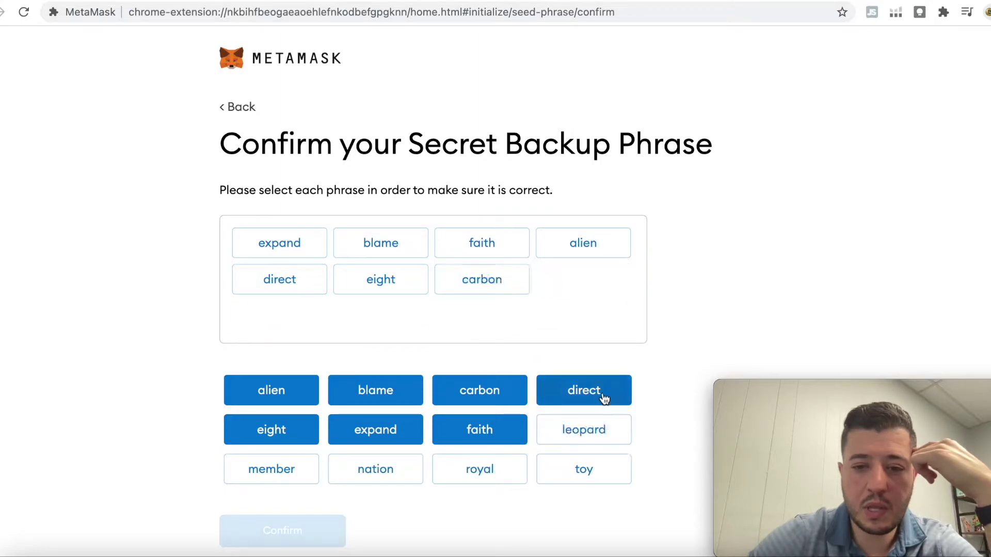
pyautogui.click(602, 398)
pyautogui.click(498, 392)
pyautogui.click(480, 432)
pyautogui.click(404, 432)
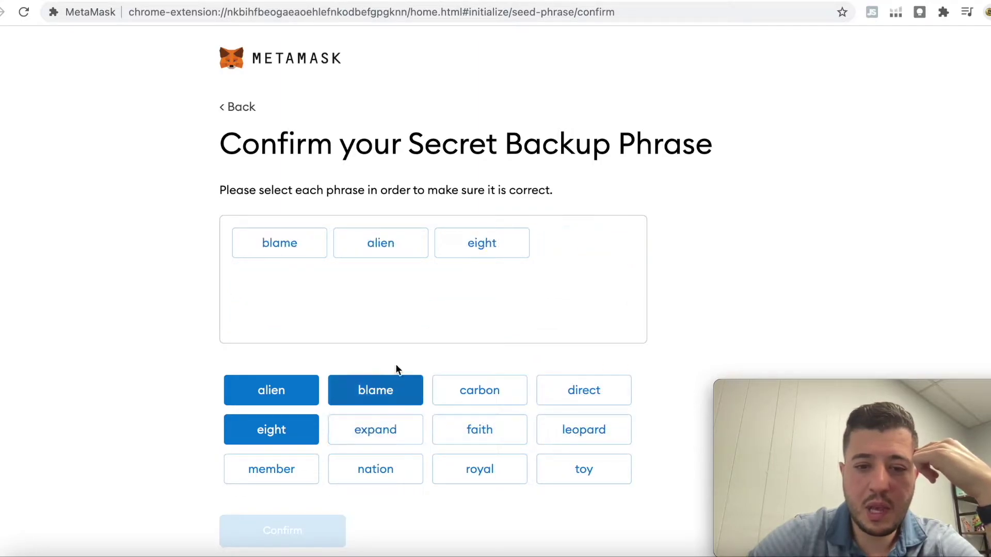
pyautogui.click(385, 393)
pyautogui.click(280, 398)
pyautogui.click(277, 435)
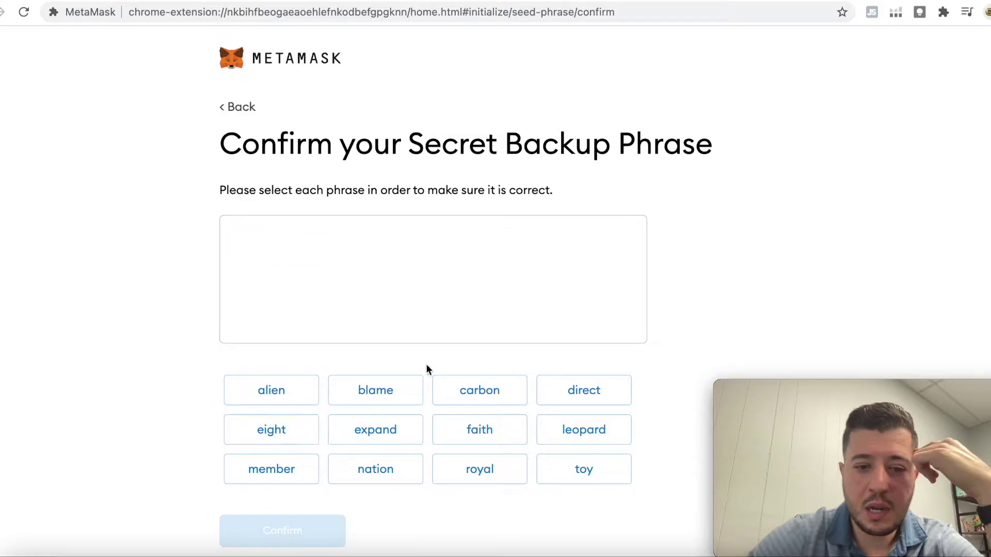
# Step: Select the first seven backup phrase words in order, checking them against the Google Docs copy
pyautogui.hotkey('ctrl', 'Tab')
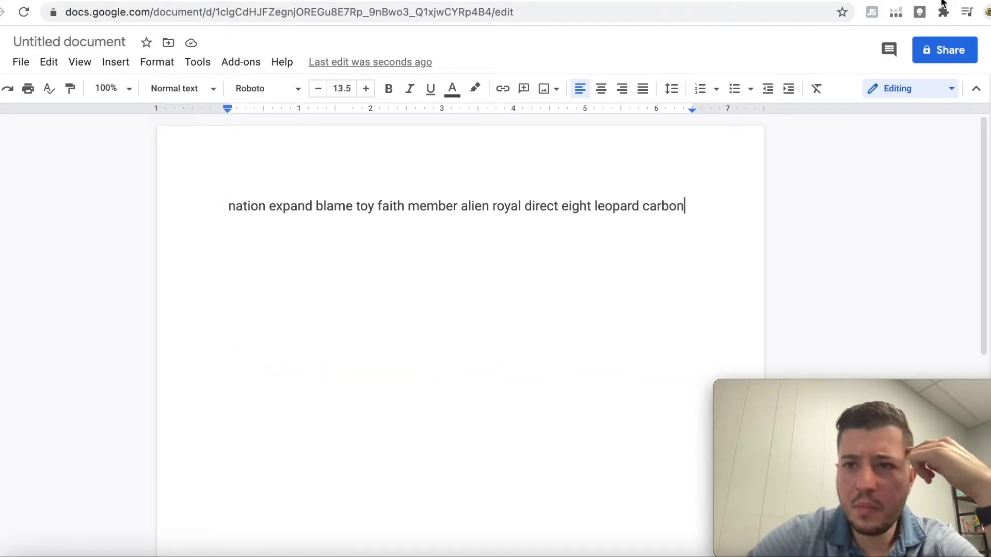
pyautogui.hotkey('ctrl', 'shift', 'Tab')
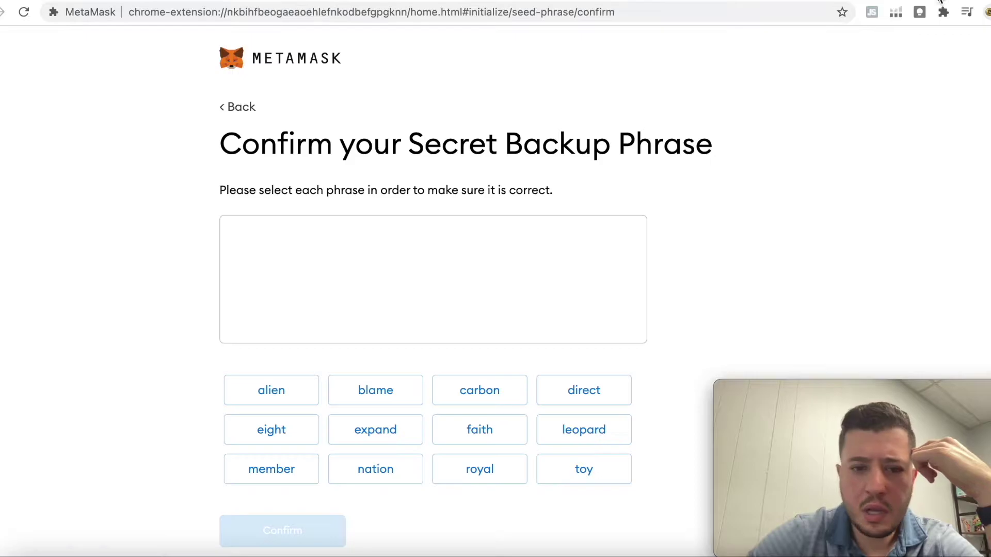
pyautogui.click(365, 479)
pyautogui.click(385, 438)
pyautogui.click(392, 393)
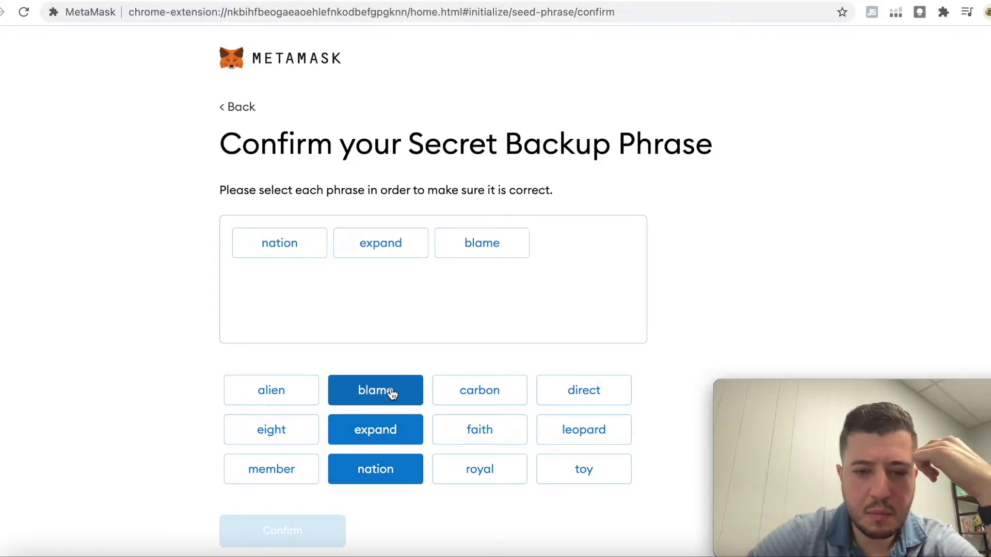
pyautogui.click(727, 2)
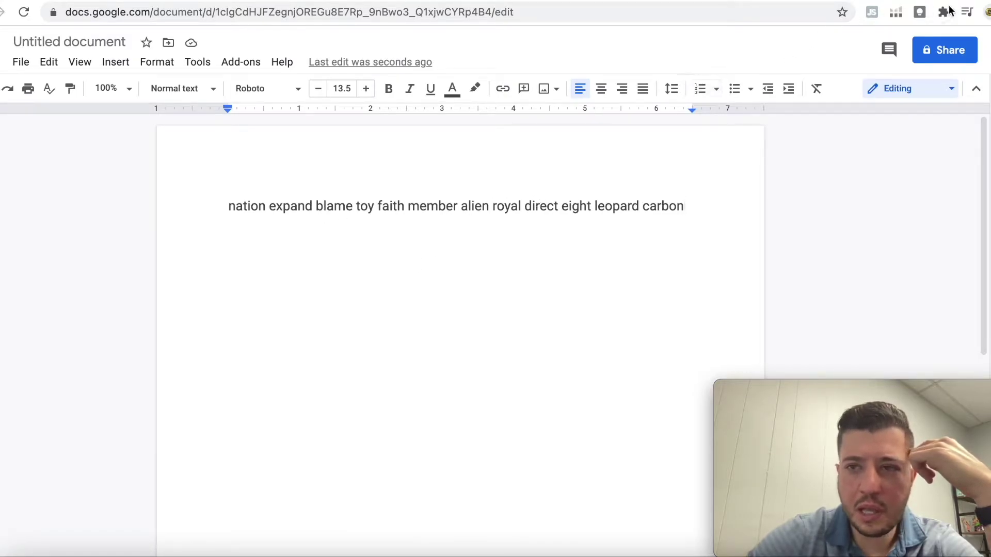
pyautogui.hotkey('ctrl', 'shift', 'Tab')
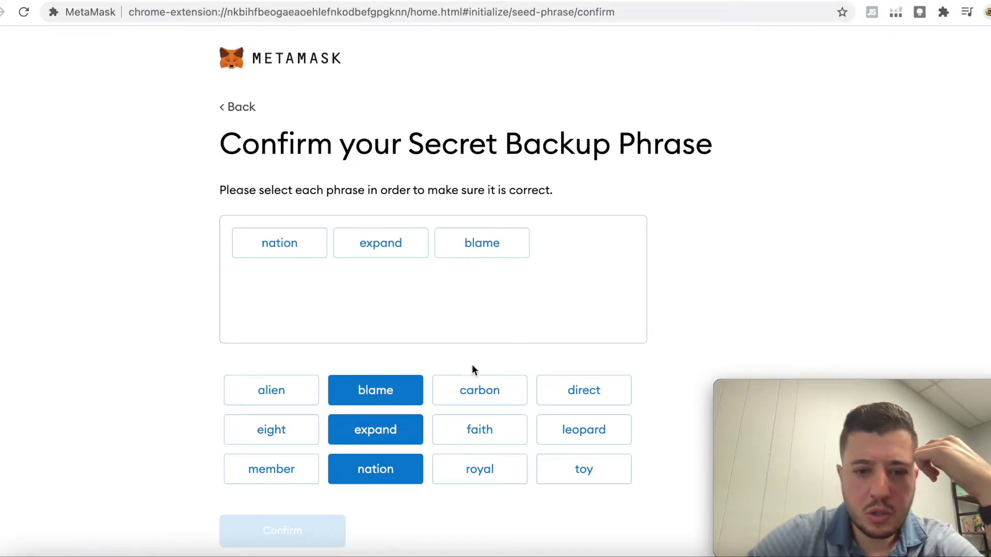
pyautogui.click(582, 470)
pyautogui.click(485, 431)
pyautogui.click(294, 473)
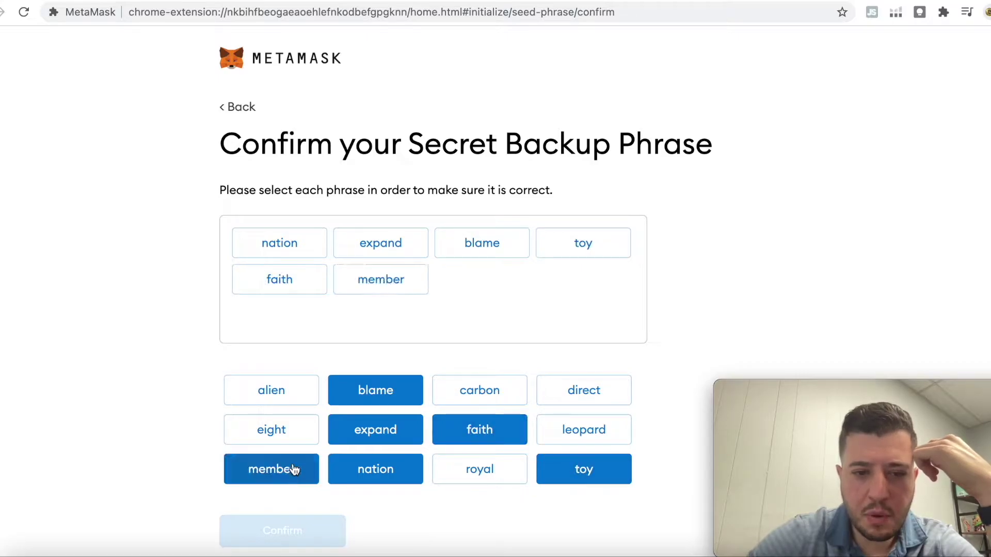
pyautogui.click(298, 395)
# Step: Select the last five backup phrase words in order, following the Google Docs copy
pyautogui.click(731, 1)
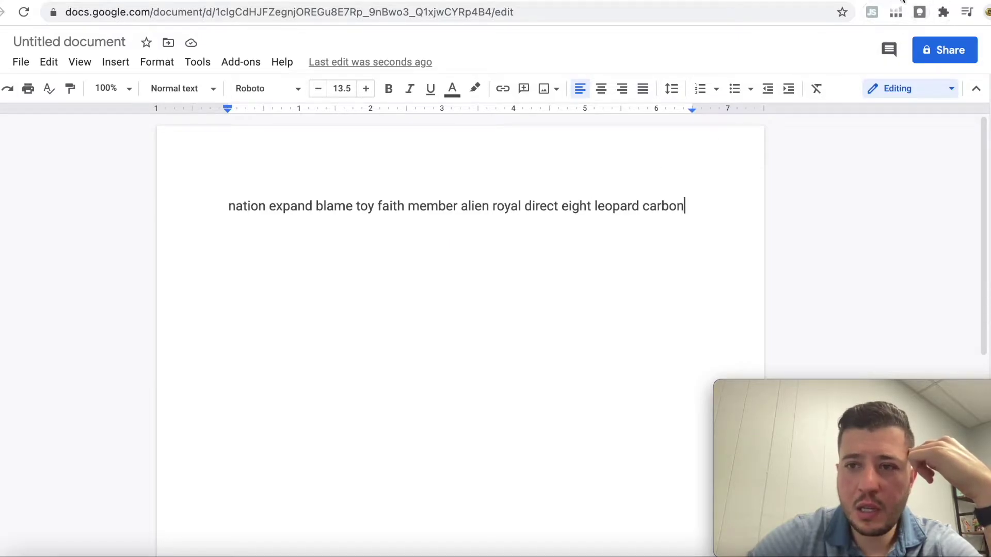
pyautogui.click(941, 1)
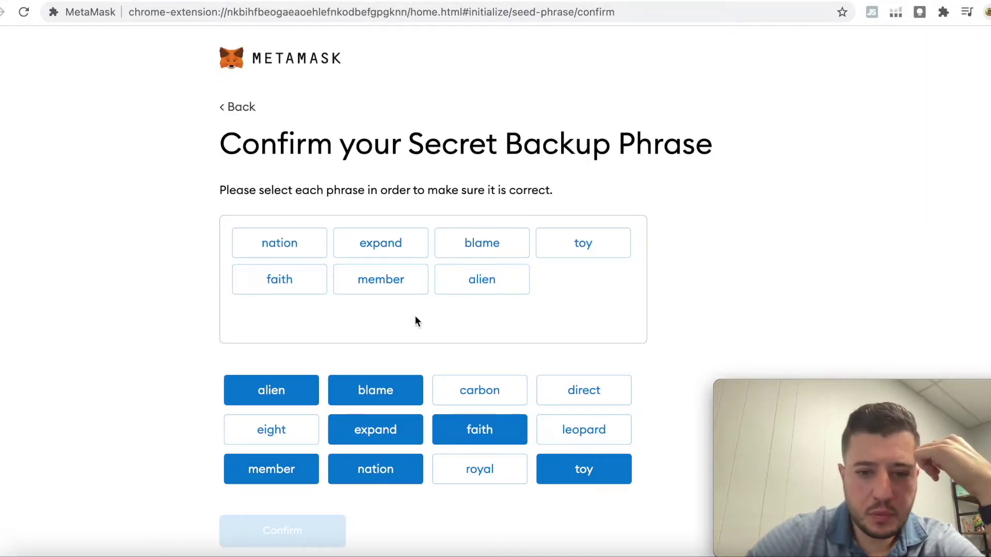
pyautogui.click(473, 475)
pyautogui.click(555, 398)
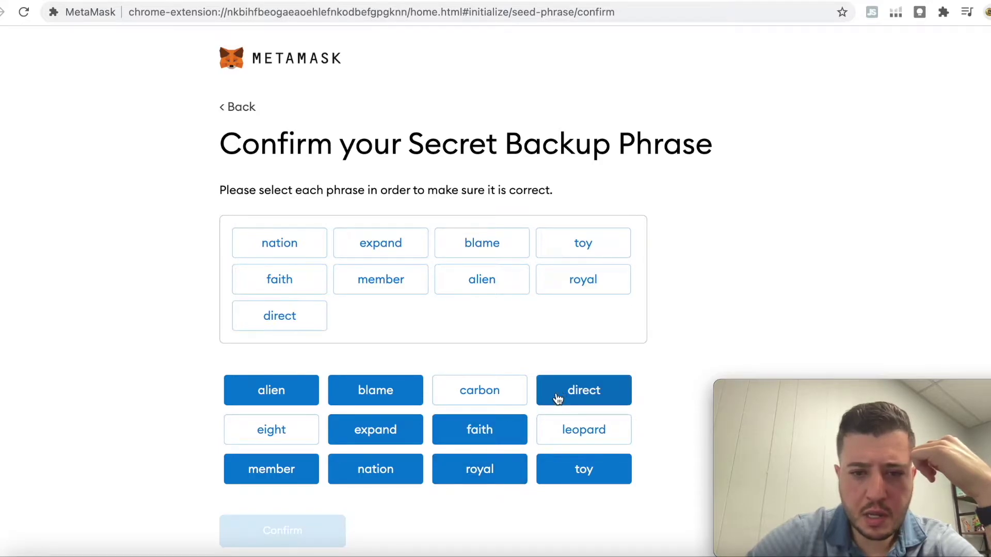
pyautogui.click(251, 430)
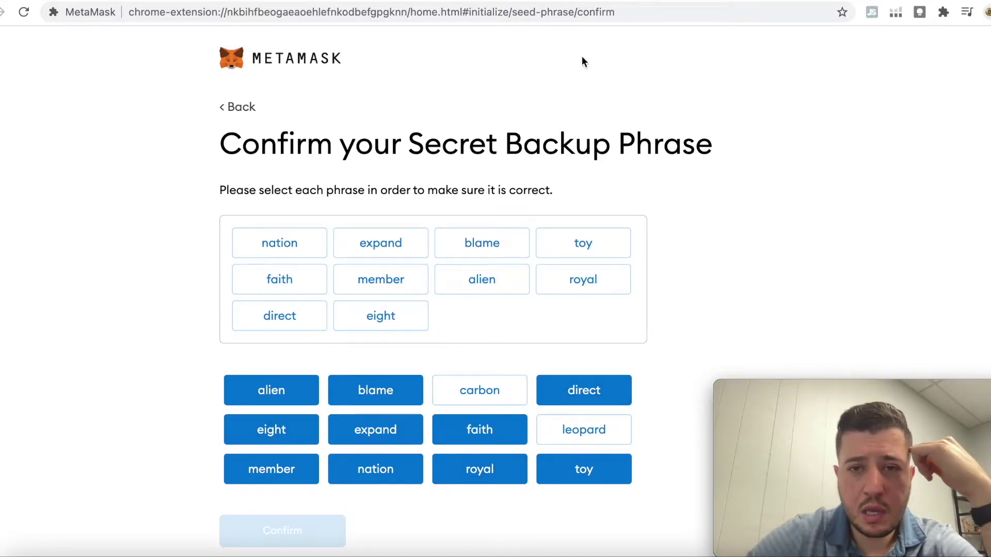
pyautogui.click(749, 1)
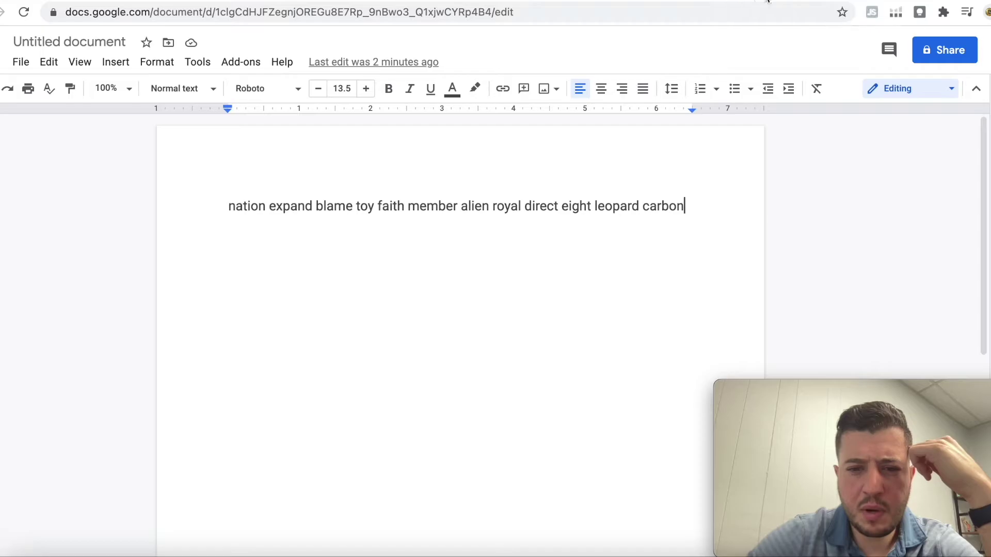
pyautogui.click(942, 2)
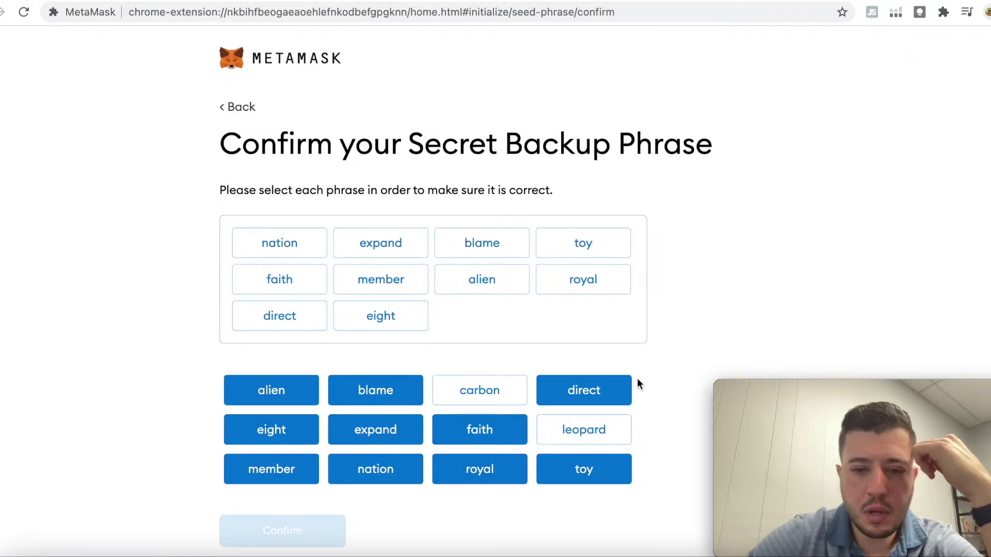
pyautogui.click(589, 430)
pyautogui.click(471, 382)
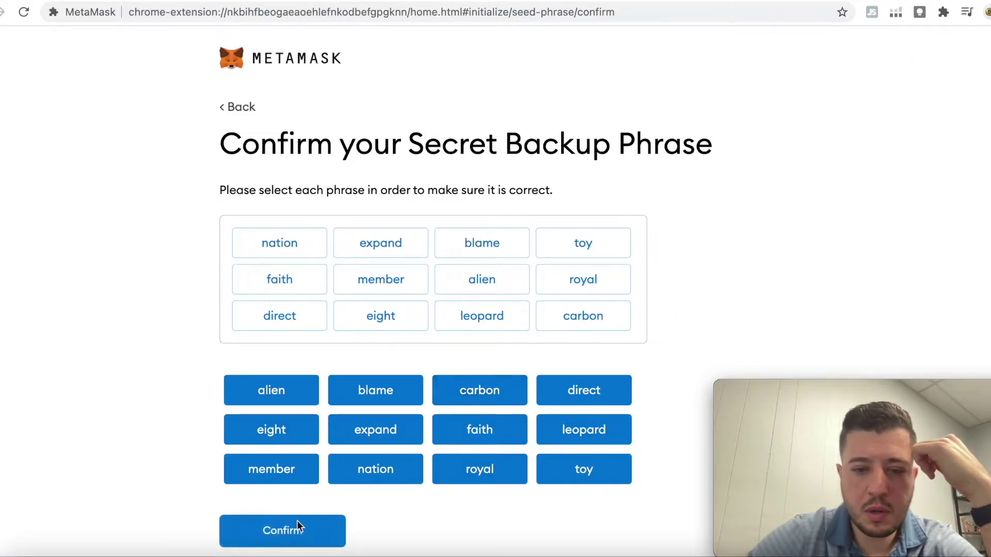
# Step: Confirm the completed backup phrase, finish the setup and dismiss the token swapping announcement
pyautogui.click(280, 542)
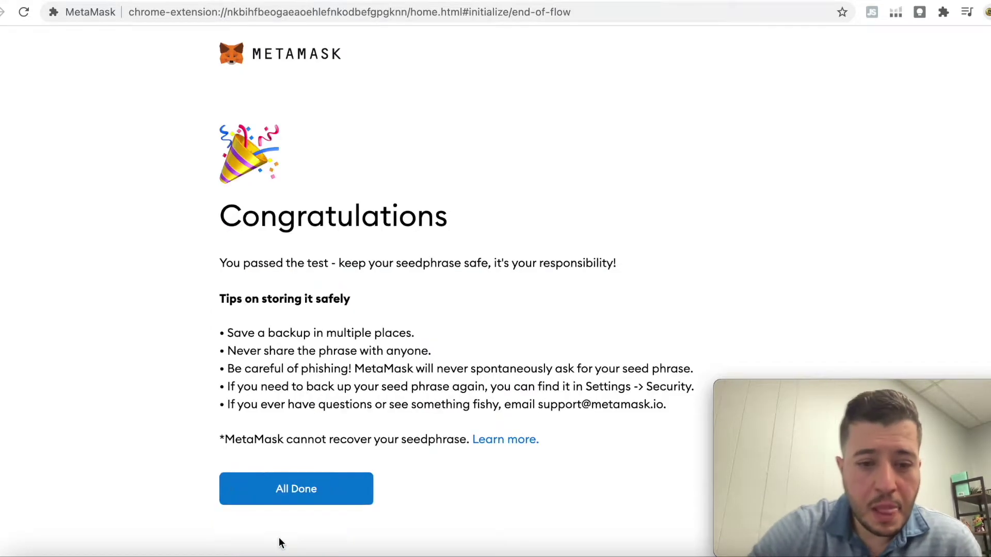
pyautogui.click(325, 494)
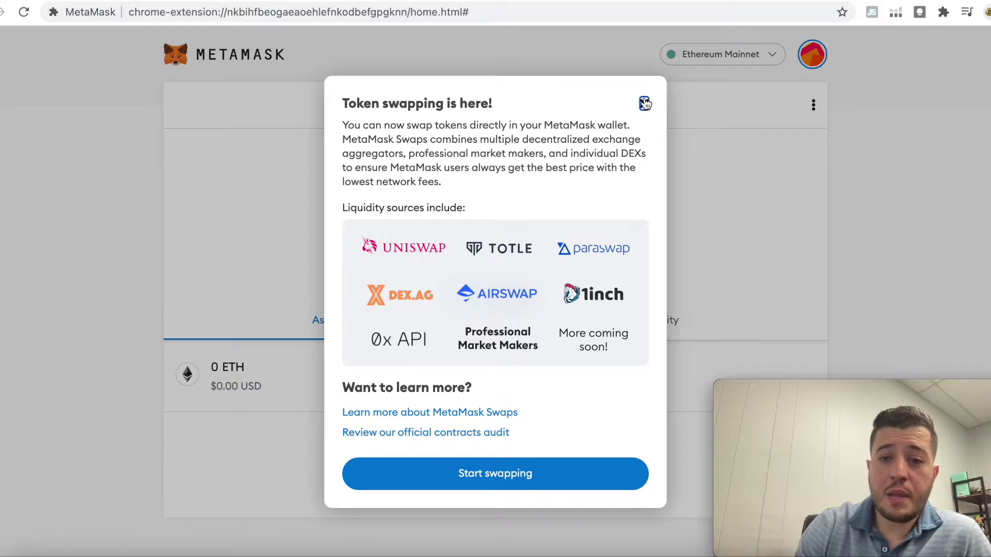
pyautogui.click(645, 103)
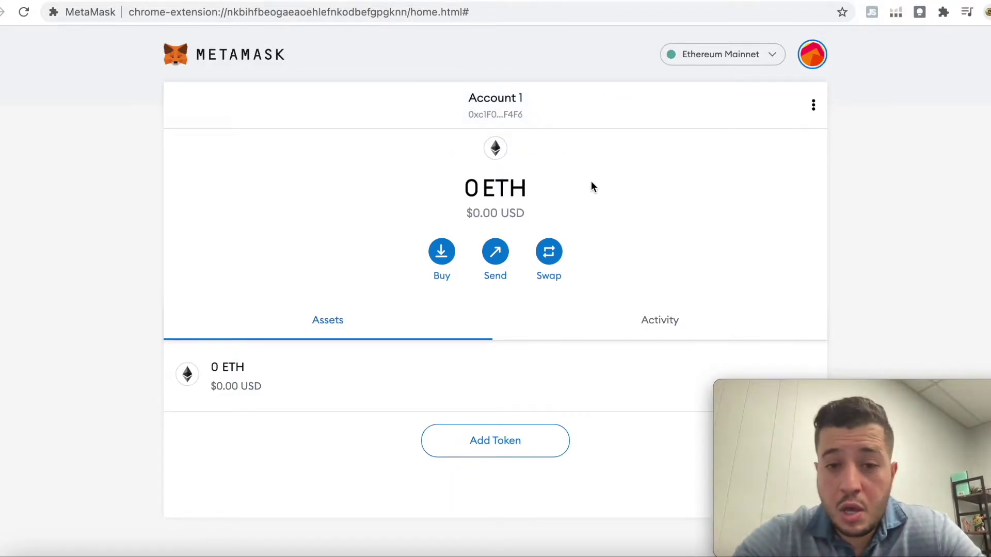
# Step: Copy the address of Account 1 and paste it on a new line below the phrase in the Google Docs document
pyautogui.click(490, 103)
pyautogui.click(722, 4)
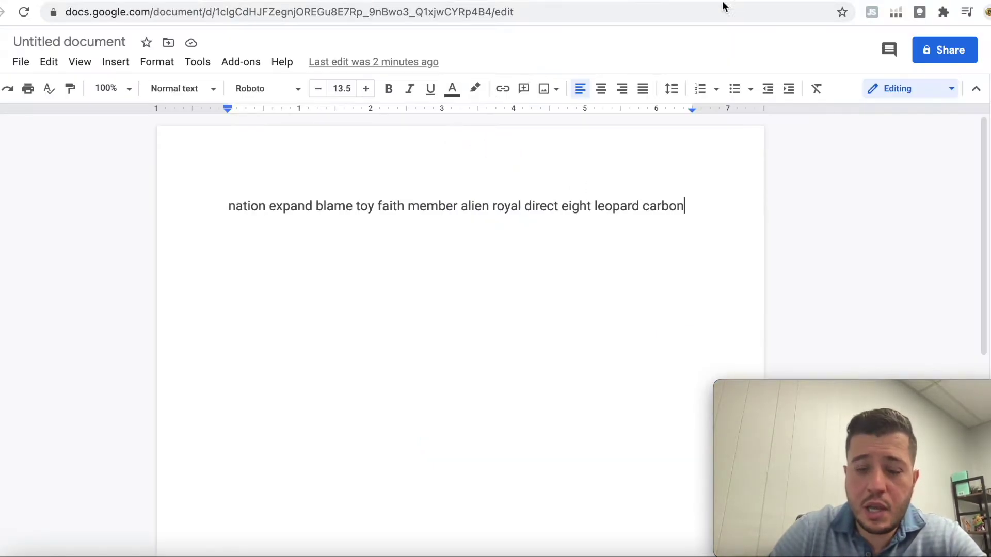
pyautogui.press('Return')
pyautogui.hotkey('ctrl', 'v')
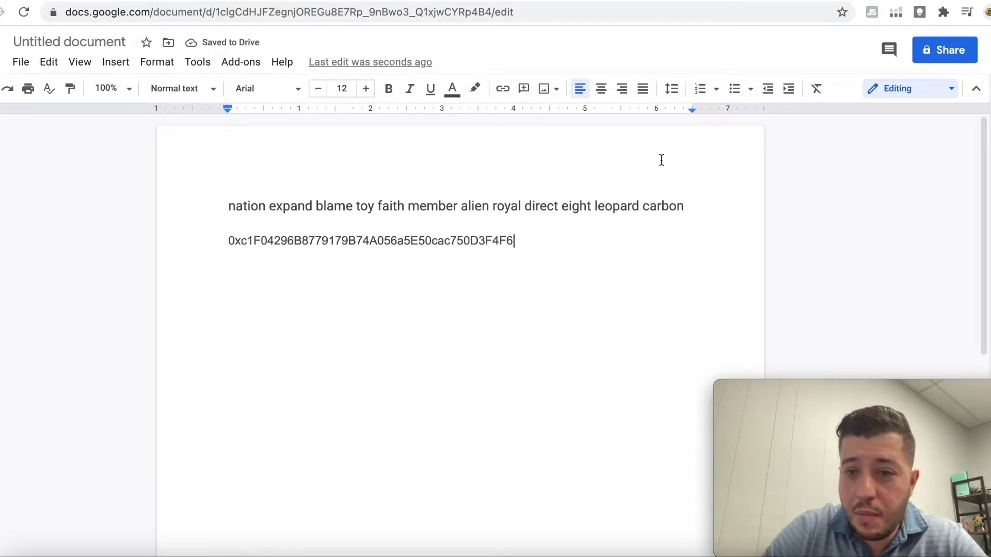
# Step: Return to MetaMask, enter and confirm a new password on the seed phrase restore form, and restore the account
pyautogui.click(753, 2)
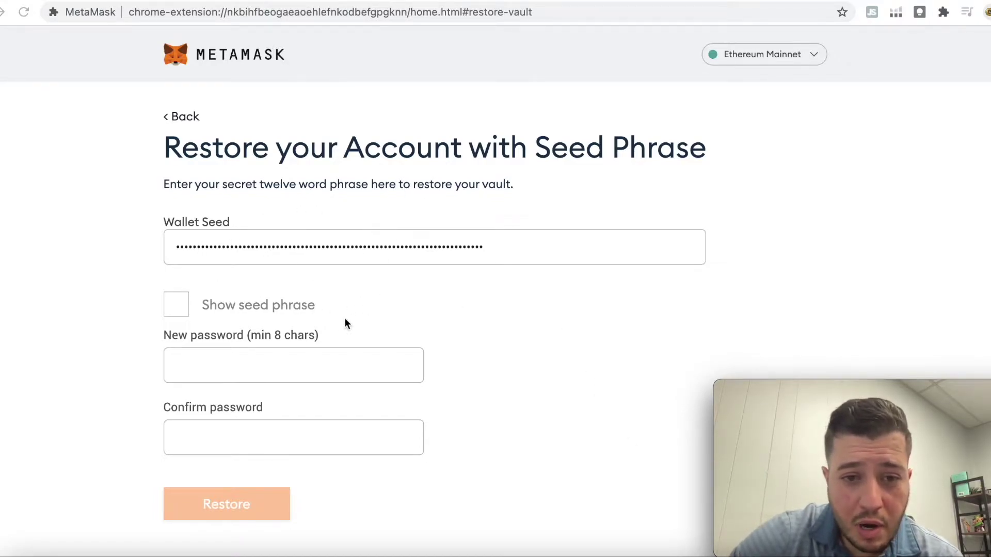
pyautogui.click(458, 329)
pyautogui.click(284, 358)
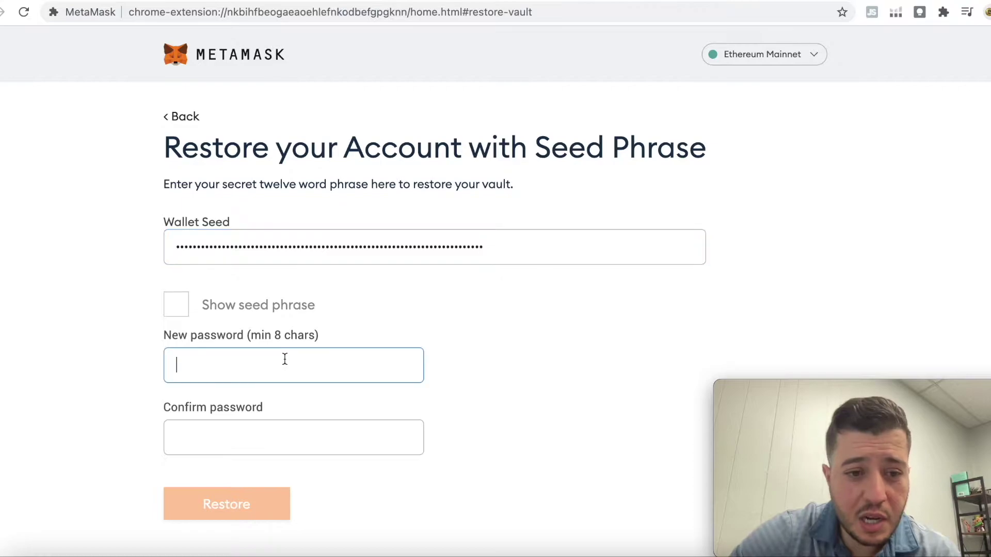
pyautogui.write('********')
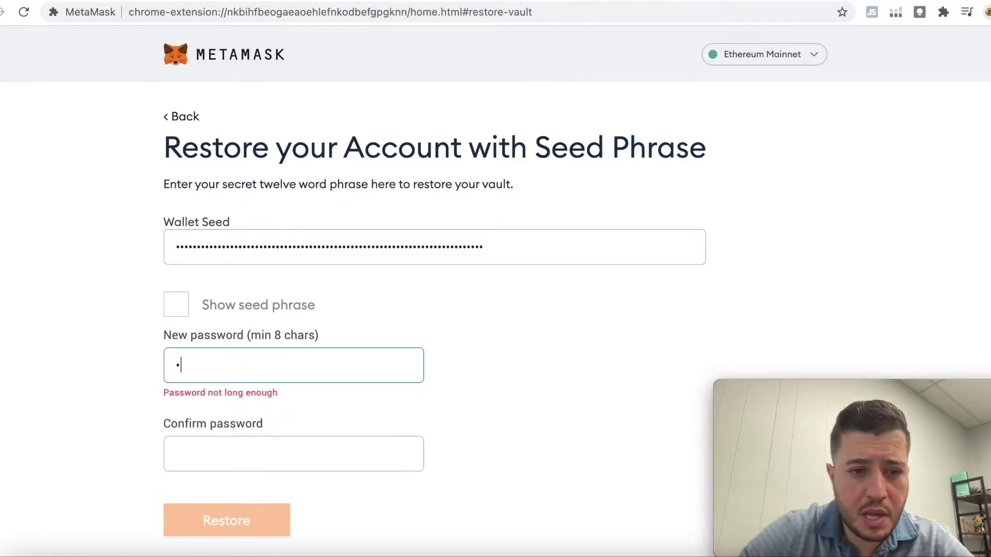
pyautogui.write('*')
pyautogui.press('Tab')
pyautogui.write('*********')
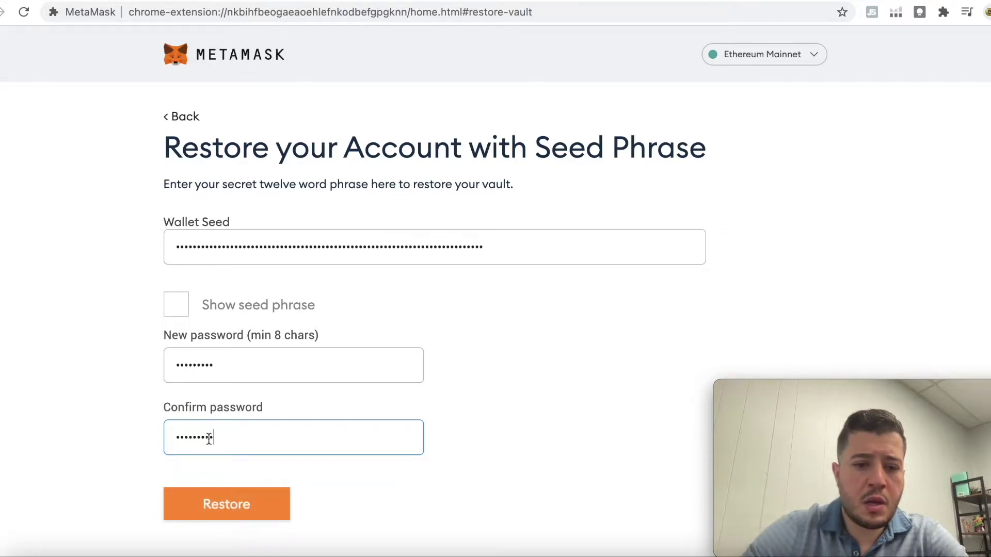
pyautogui.click(242, 498)
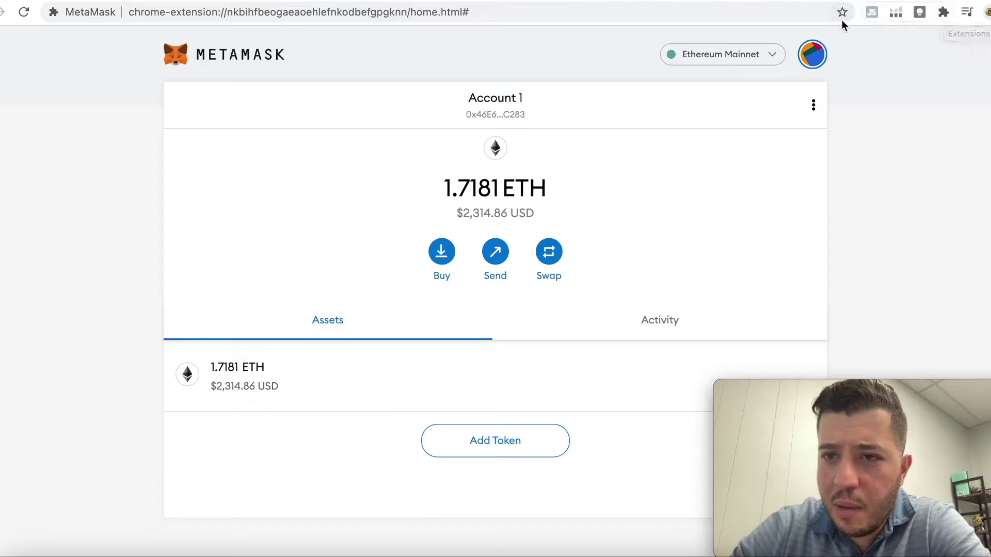
# Step: Pin the MetaMask extension to the Chrome toolbar, and open its wallet popup to check access before closing it
pyautogui.click(942, 15)
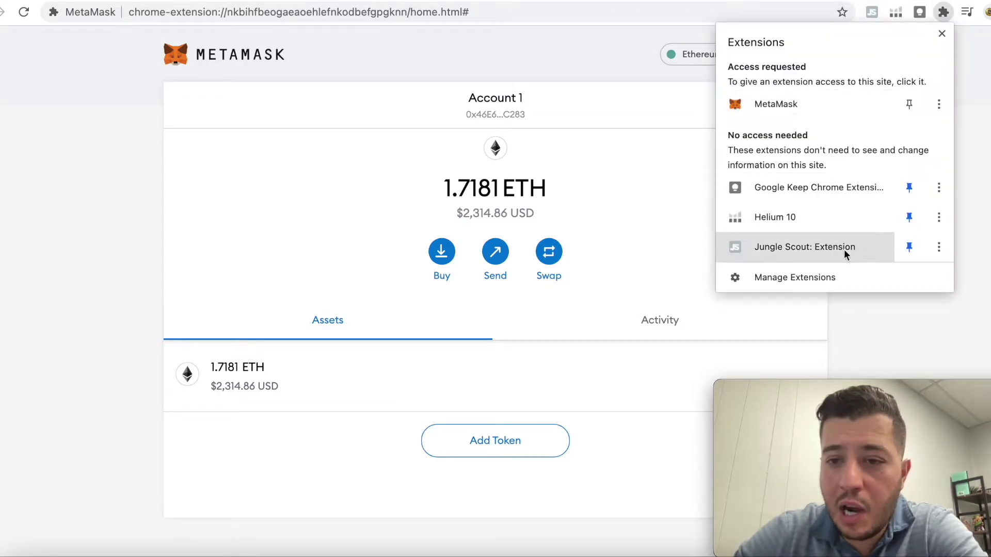
pyautogui.click(913, 106)
pyautogui.click(974, 77)
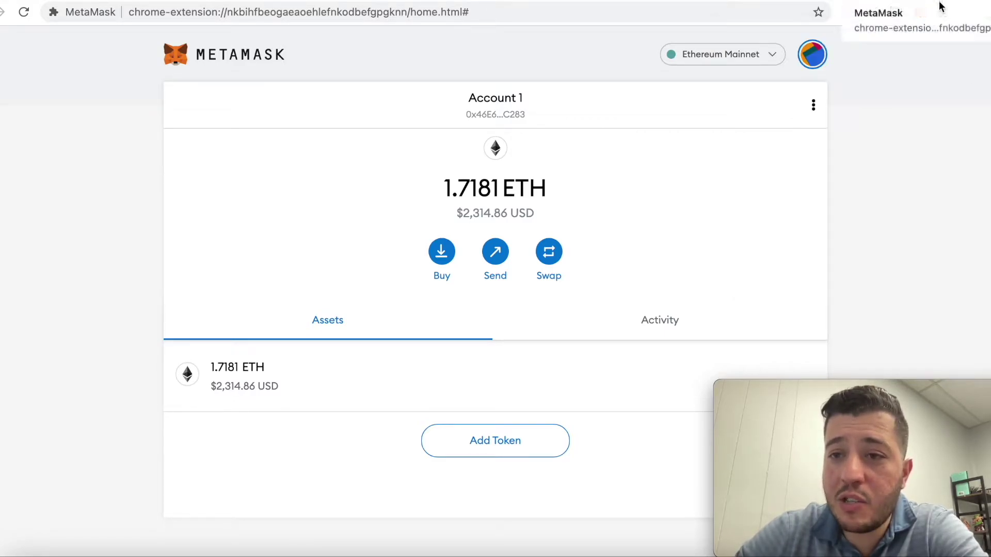
pyautogui.click(920, 13)
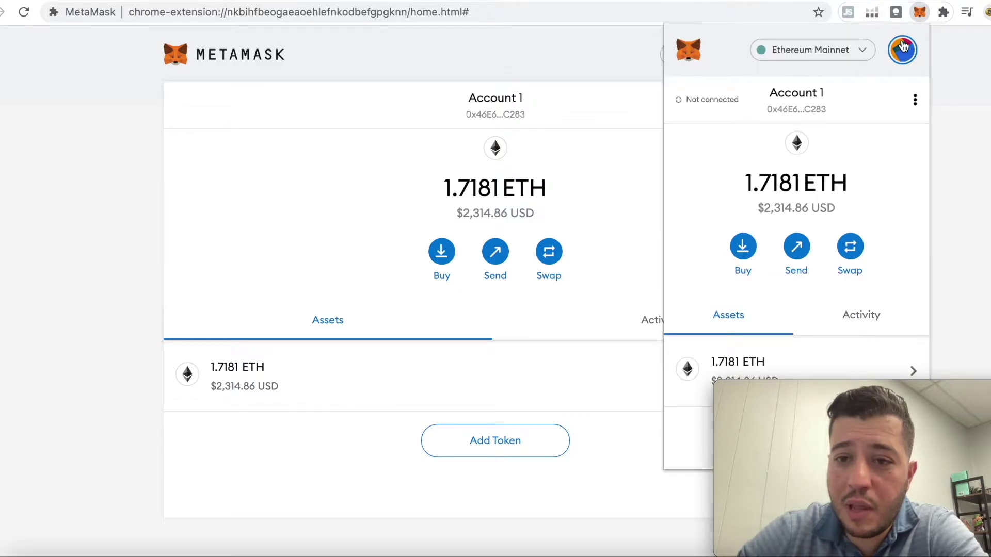
pyautogui.click(954, 282)
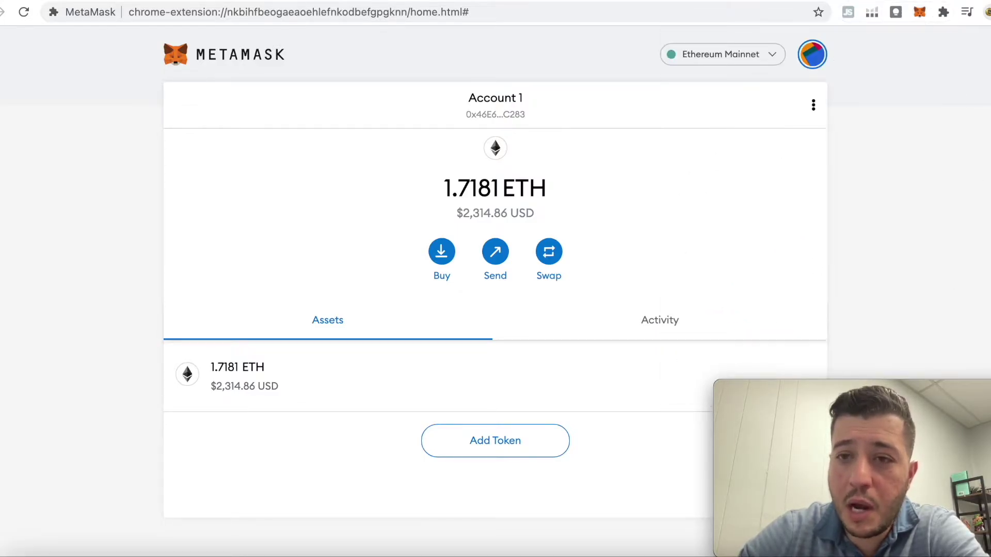
# Step: Go to zero.exchange and launch its swap app
pyautogui.click(618, 13)
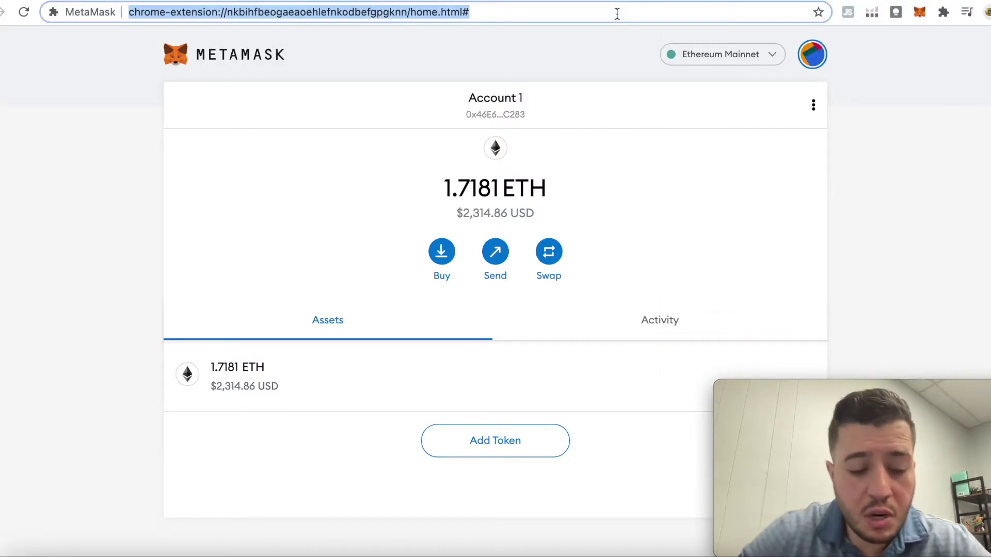
pyautogui.write('ze')
pyautogui.press('Return')
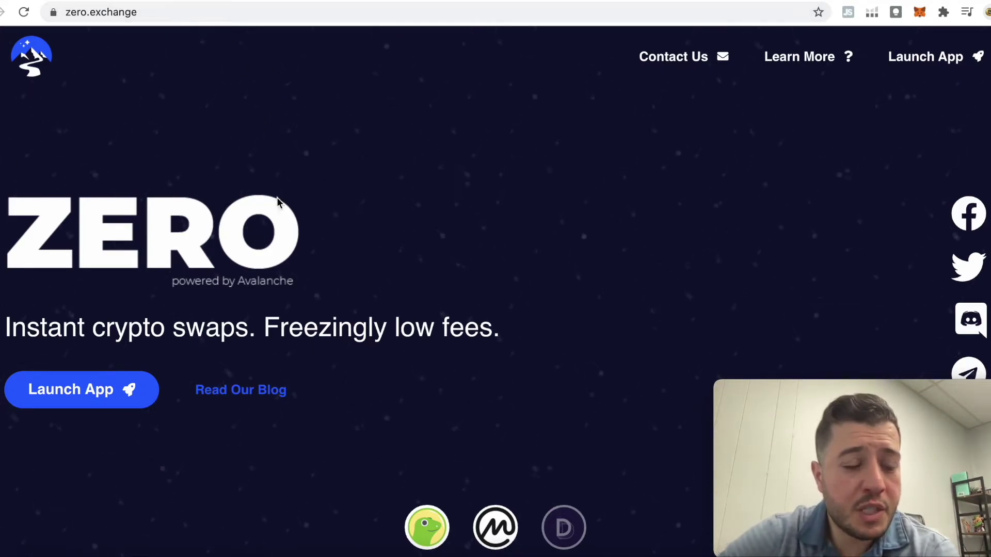
pyautogui.click(78, 399)
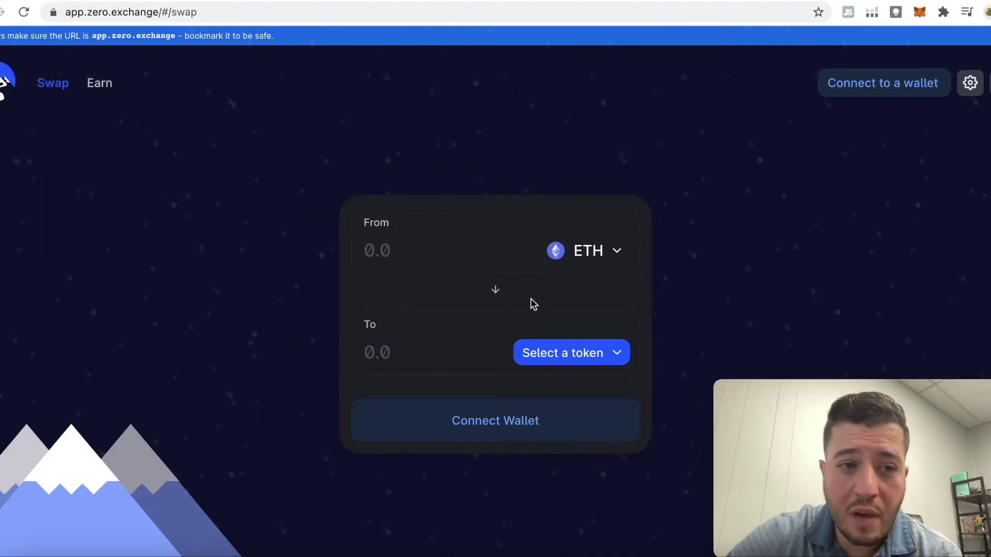
# Step: Connect the MetaMask wallet to Zero Exchange with Account 1, approving the site's permission to view the account address
pyautogui.click(892, 84)
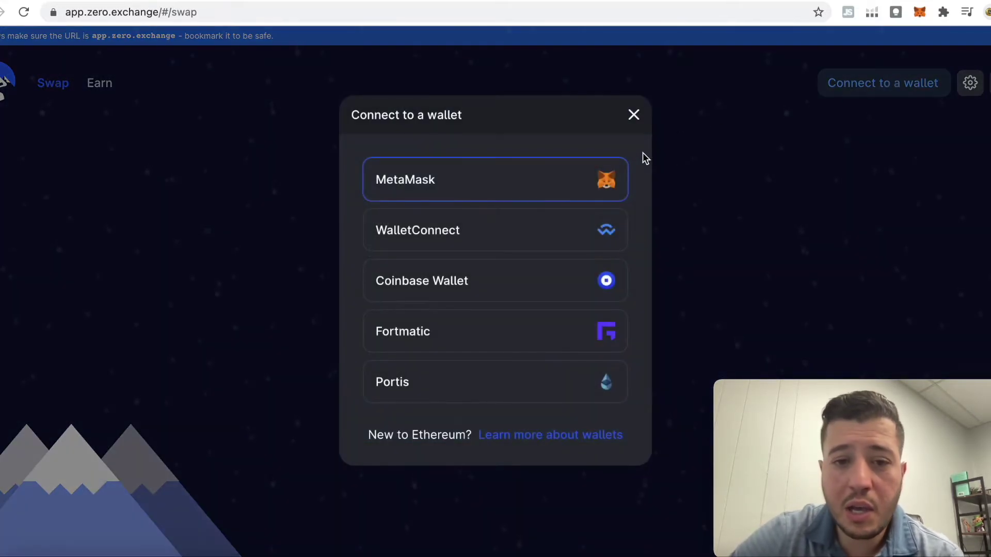
pyautogui.click(556, 173)
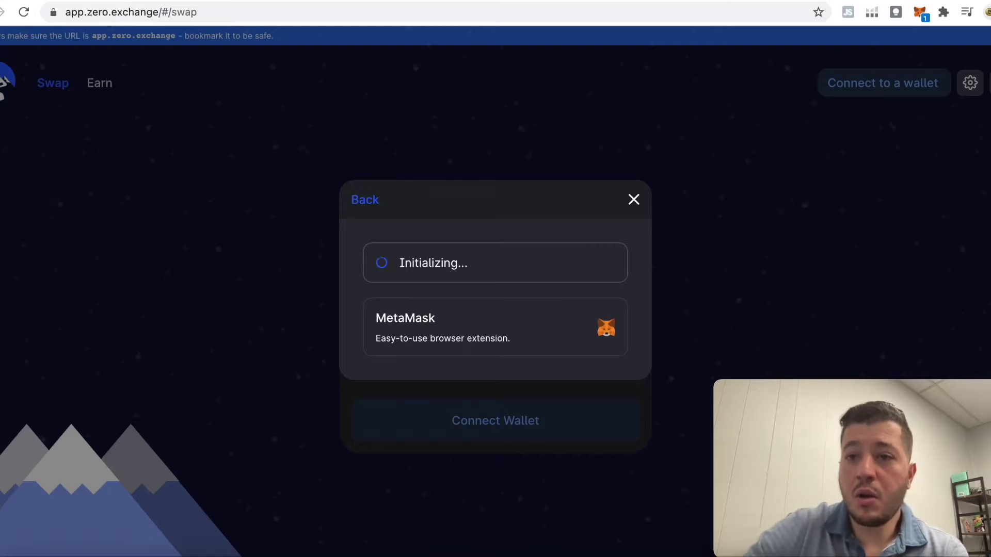
pyautogui.click(922, 18)
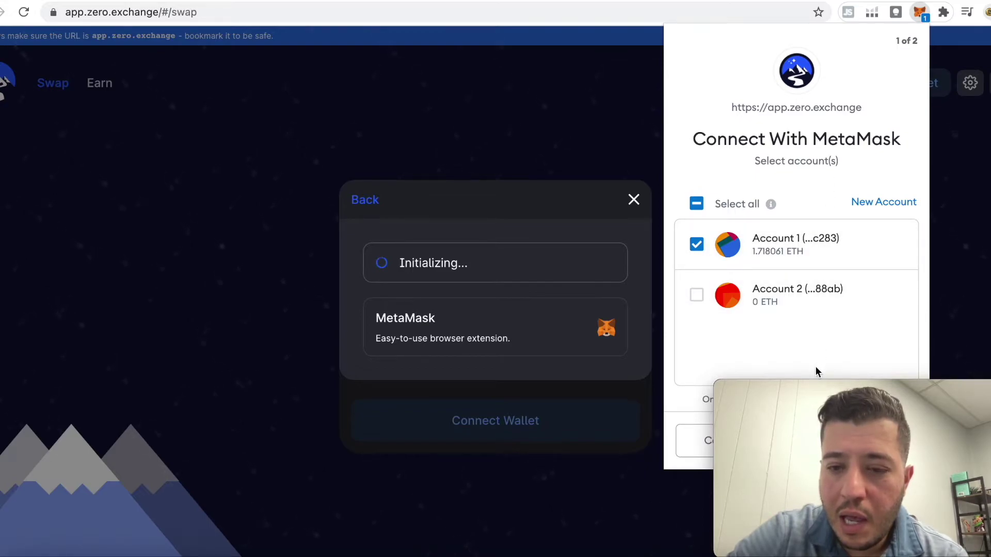
pyautogui.moveTo(720, 427)
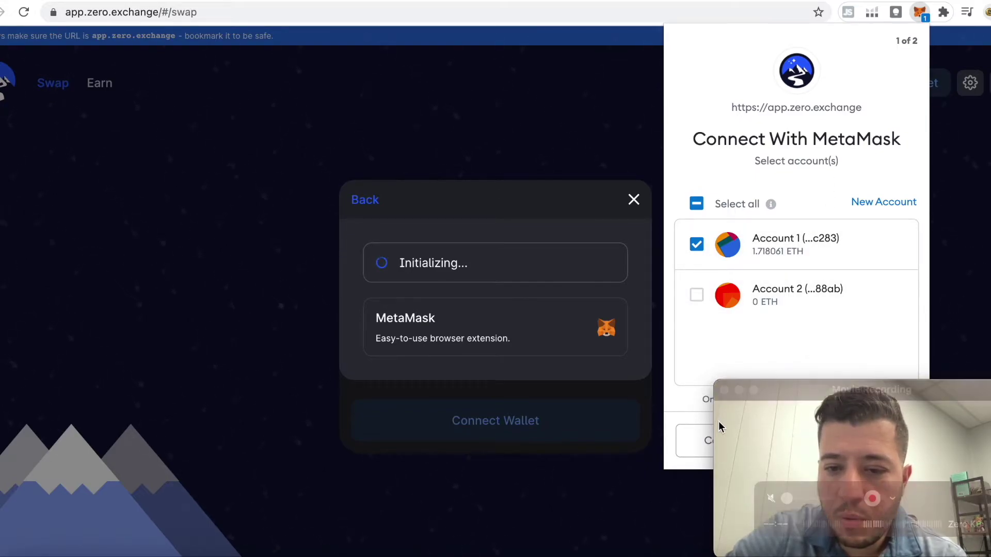
pyautogui.moveTo(819, 390); pyautogui.dragTo(879, 480)
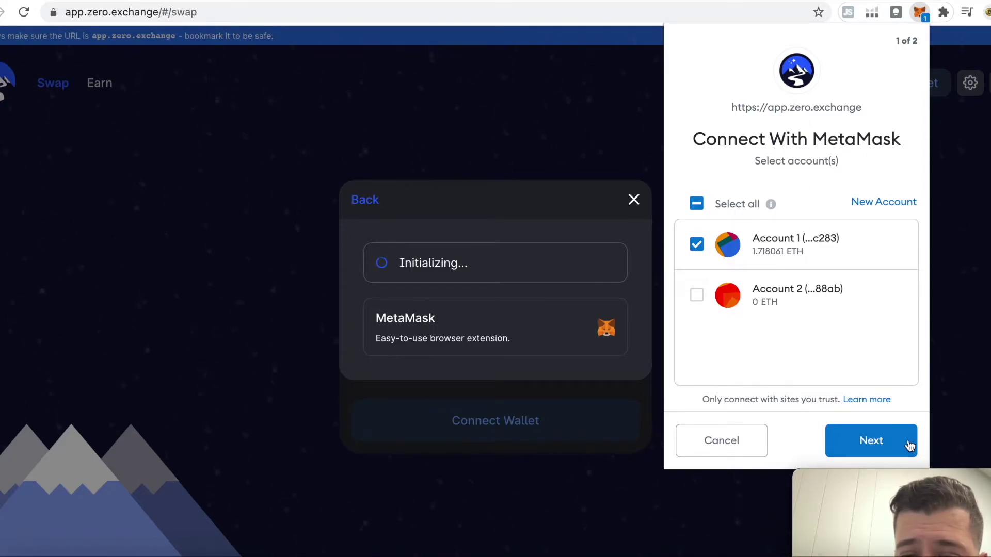
pyautogui.click(877, 445)
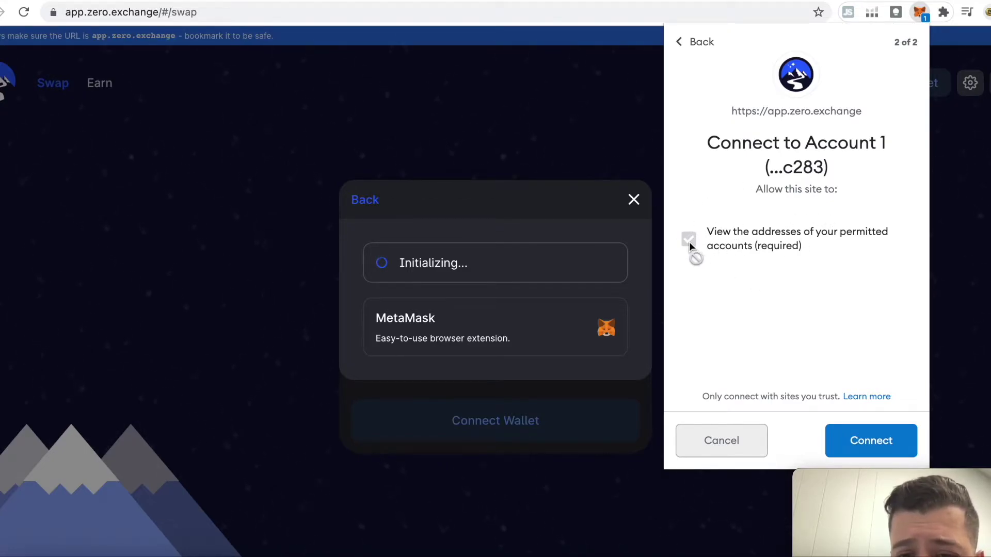
pyautogui.click(872, 441)
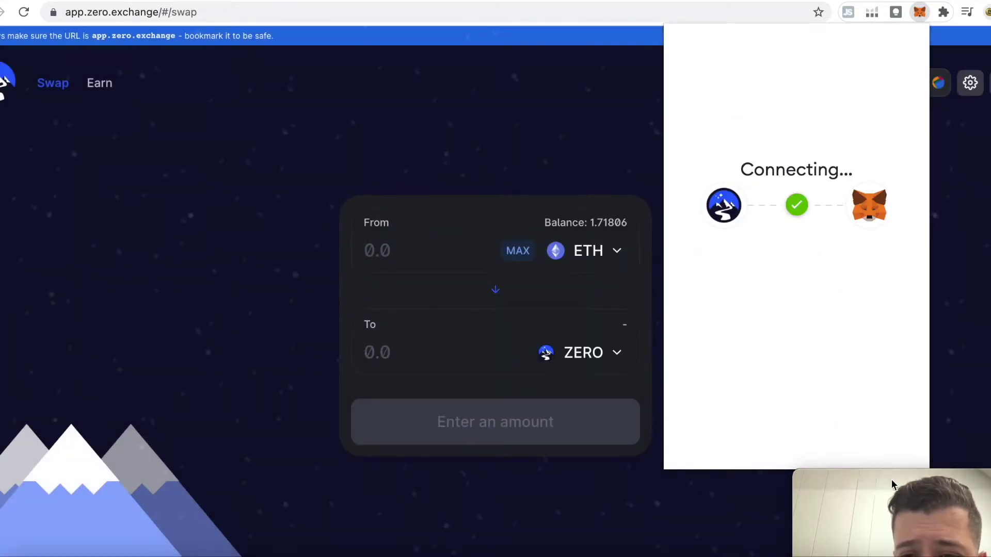
pyautogui.moveTo(884, 412); pyautogui.dragTo(865, 367)
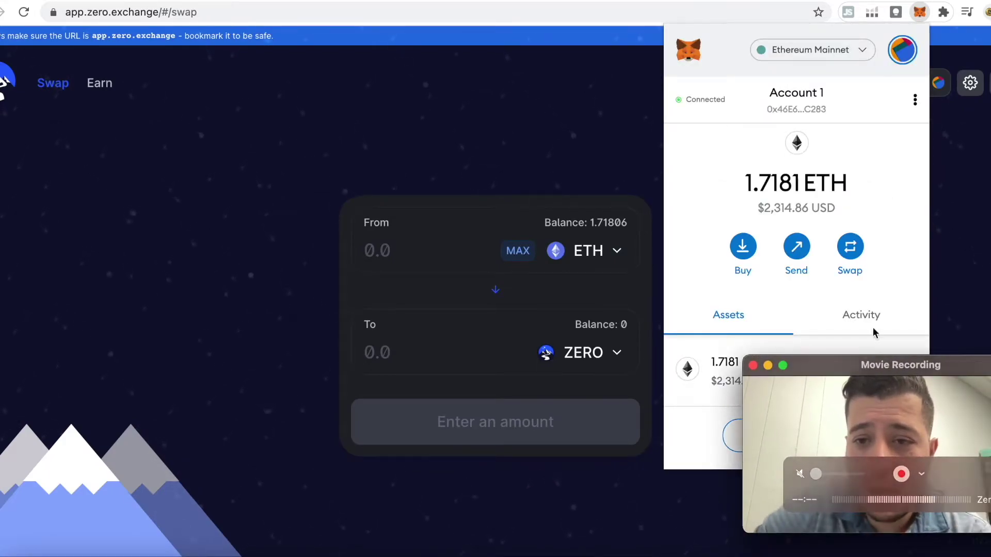
pyautogui.click(975, 175)
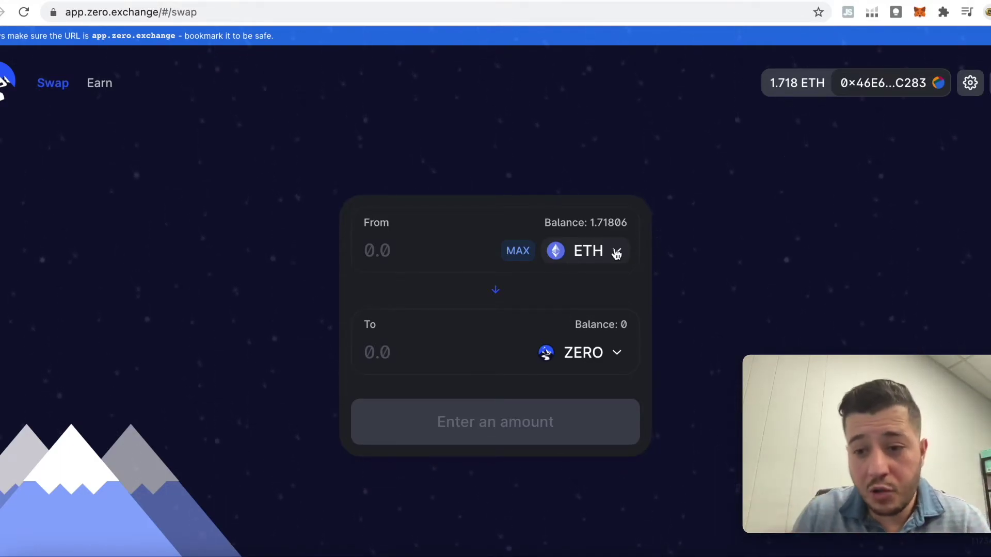
# Step: Set up a swap of 0.6 ETH for ZERO and confirm it on Zero Exchange
pyautogui.click(433, 258)
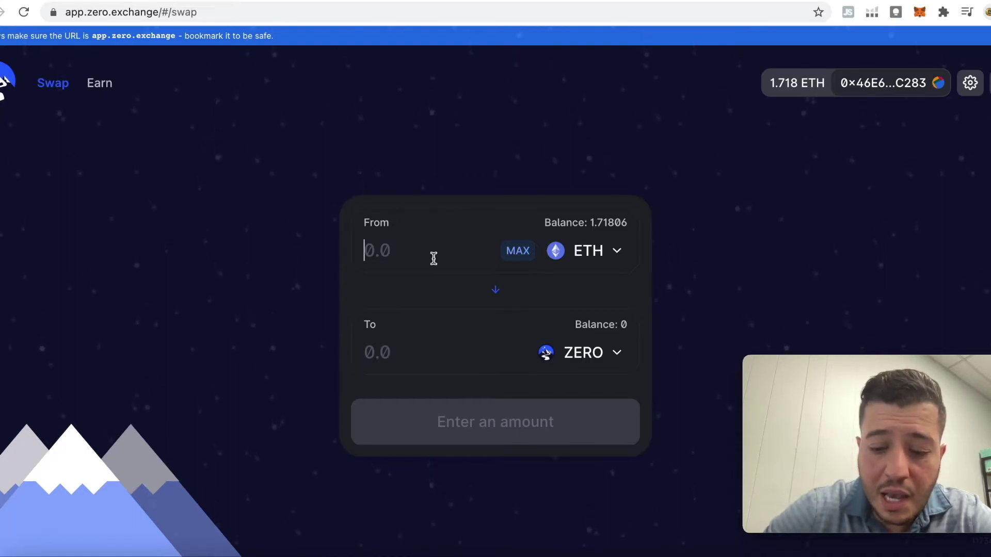
pyautogui.write('6')
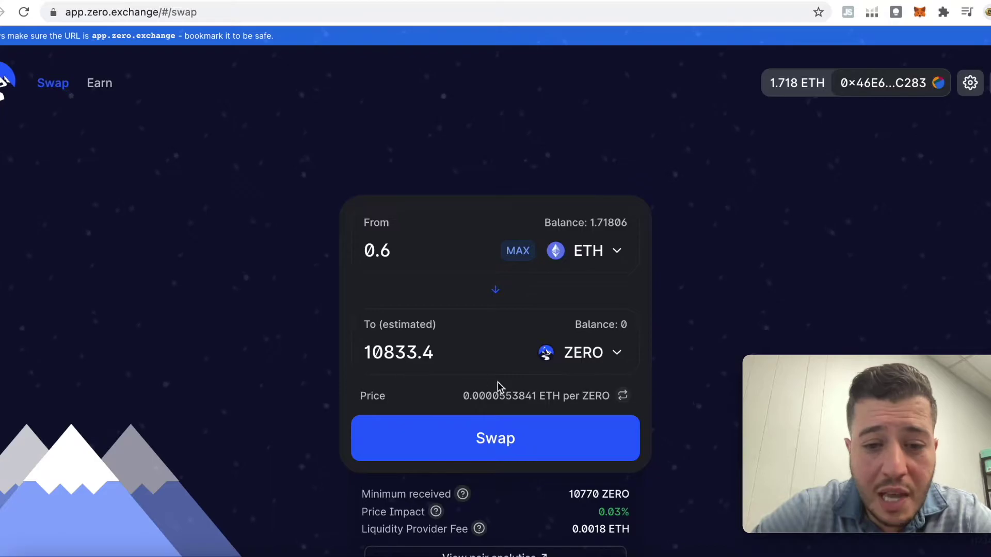
pyautogui.click(512, 450)
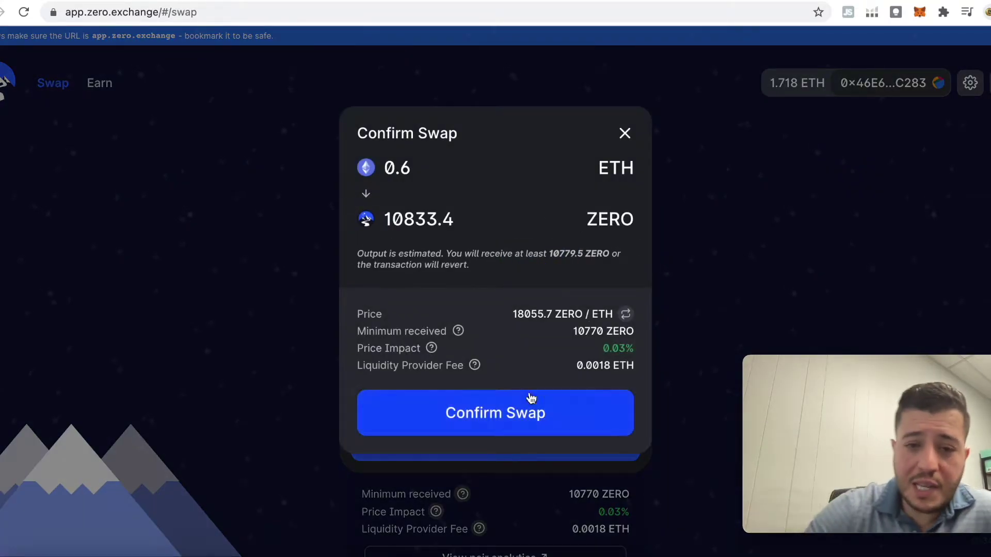
pyautogui.click(512, 414)
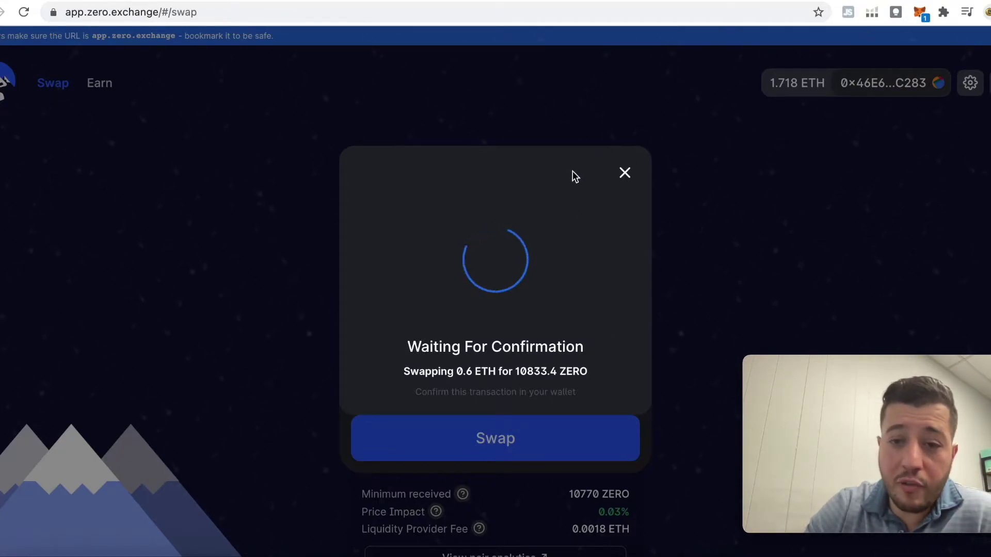
# Step: Compare the gas fee options for the pending swap in MetaMask, save the Fast option and confirm the transaction
pyautogui.click(922, 17)
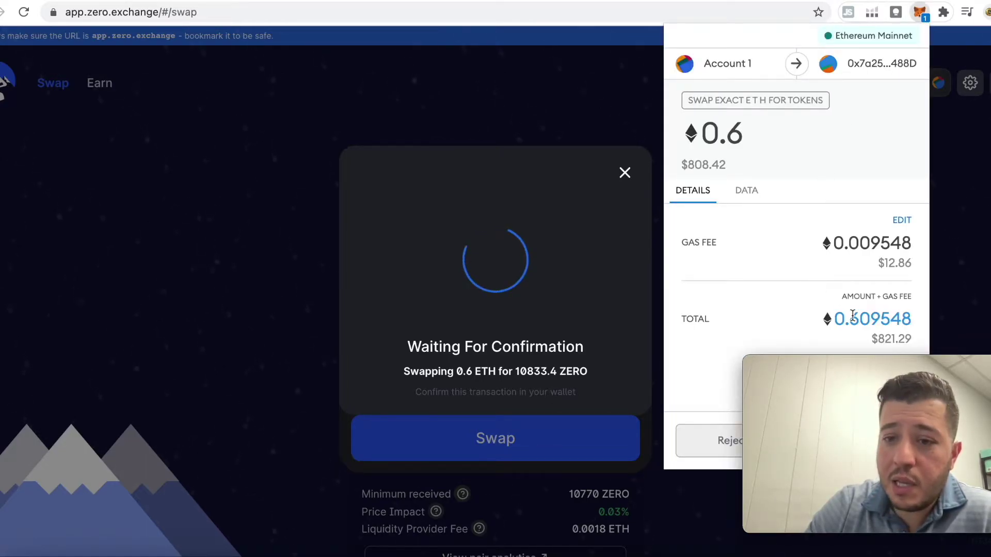
pyautogui.moveTo(850, 369); pyautogui.dragTo(827, 484)
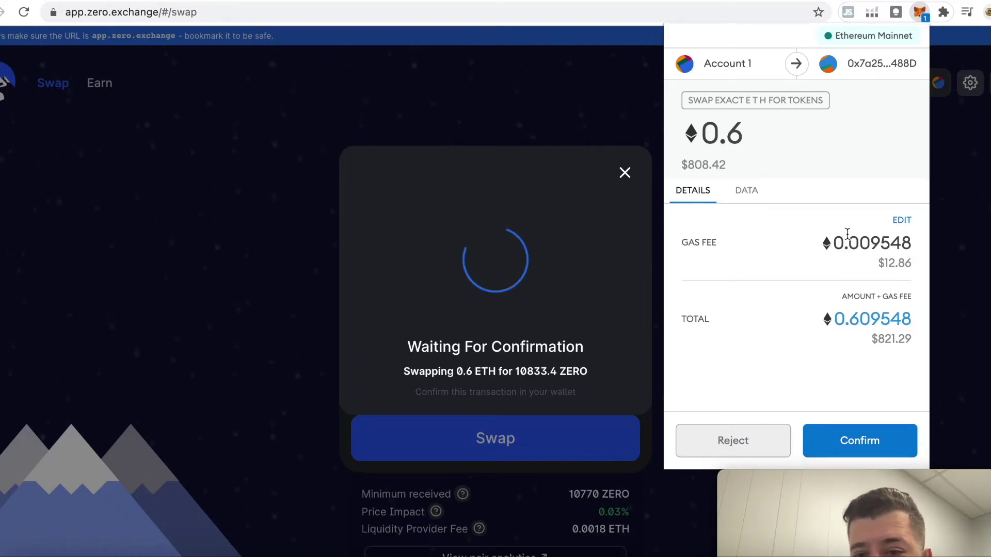
pyautogui.click(904, 222)
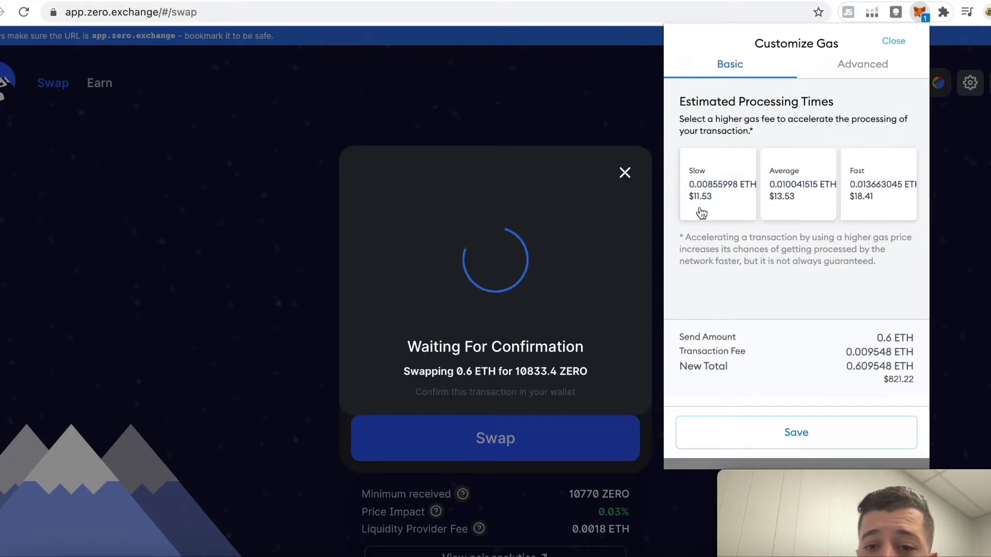
pyautogui.click(702, 211)
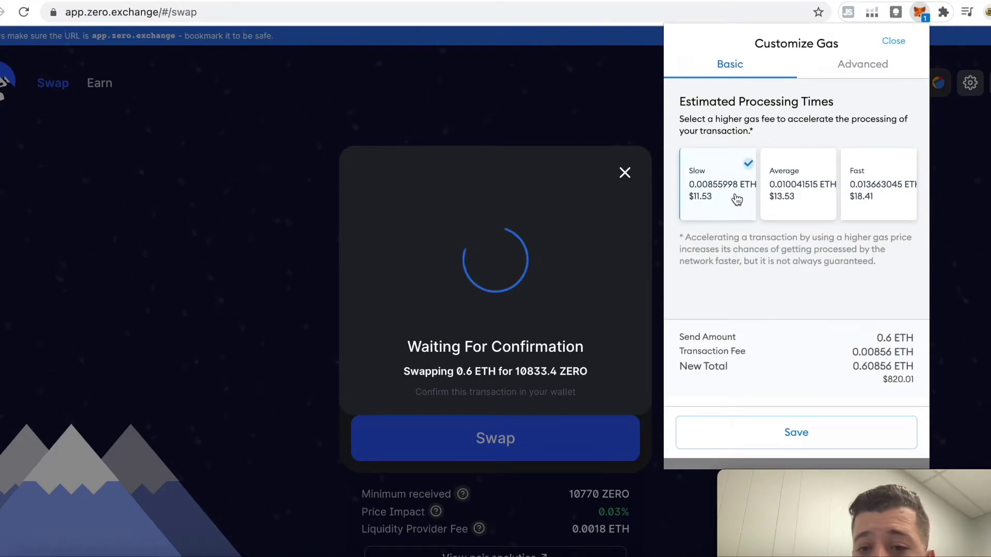
pyautogui.click(798, 203)
pyautogui.click(880, 203)
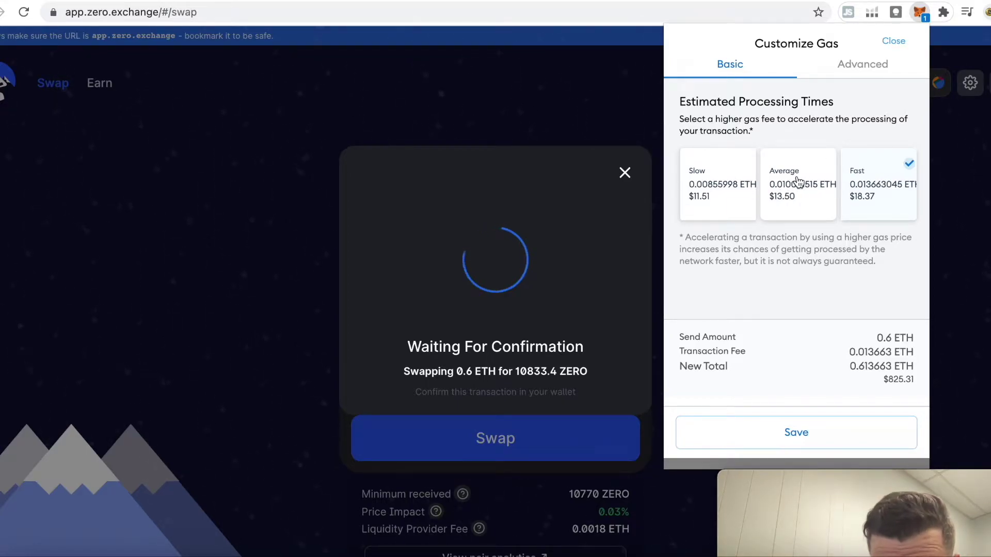
pyautogui.click(809, 429)
pyautogui.click(882, 440)
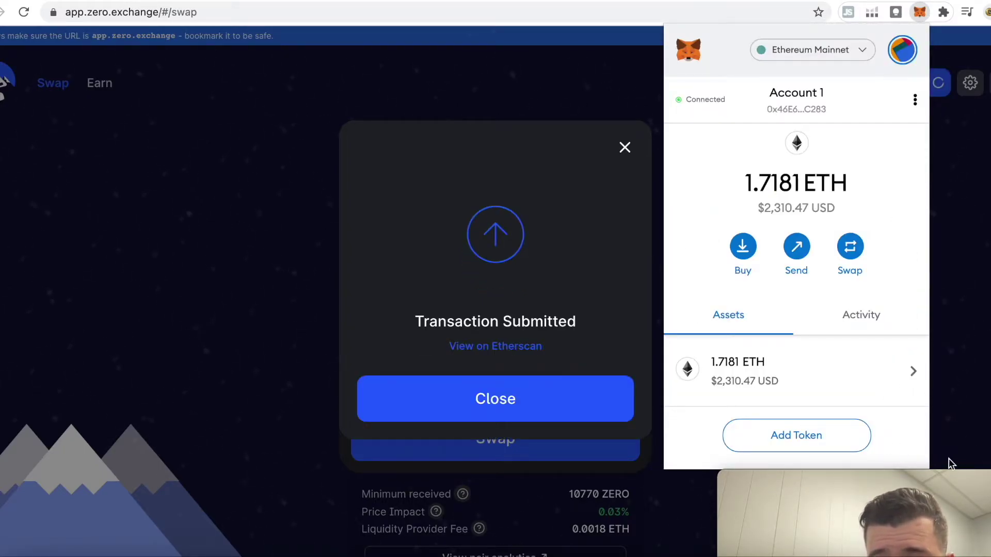
pyautogui.moveTo(950, 474); pyautogui.dragTo(961, 391)
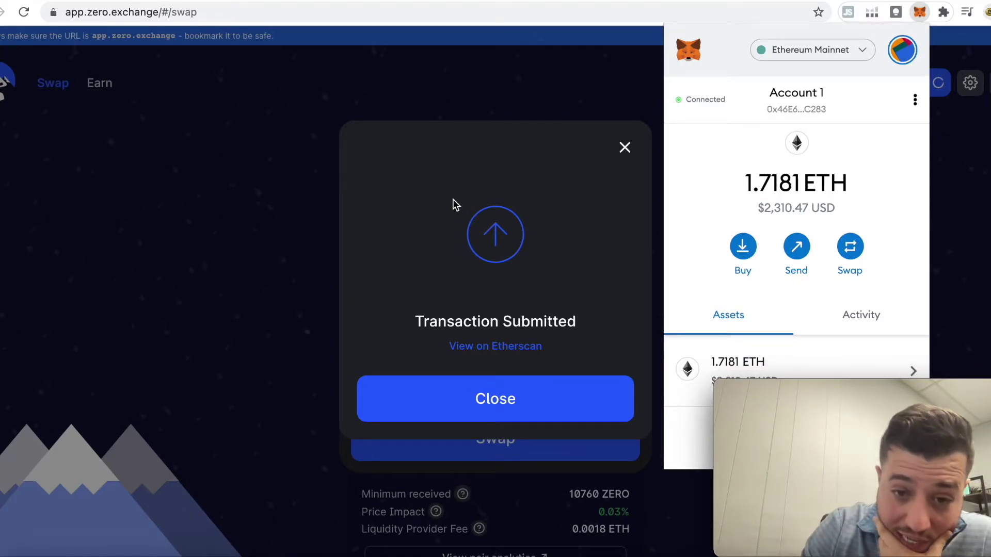
# Step: Check the submitted swap's status on Etherscan, return to Zero Exchange and dismiss the transaction notice
pyautogui.click(463, 325)
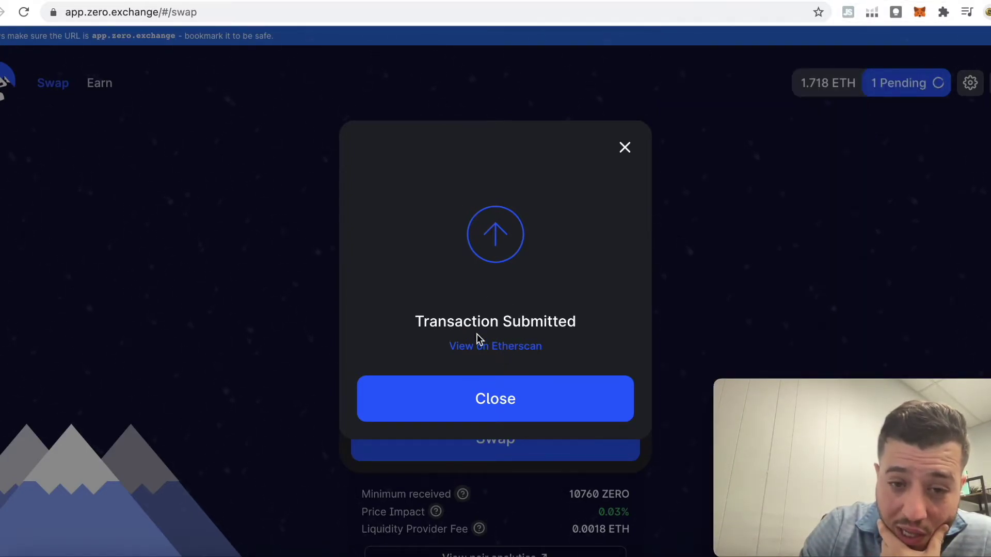
pyautogui.click(493, 347)
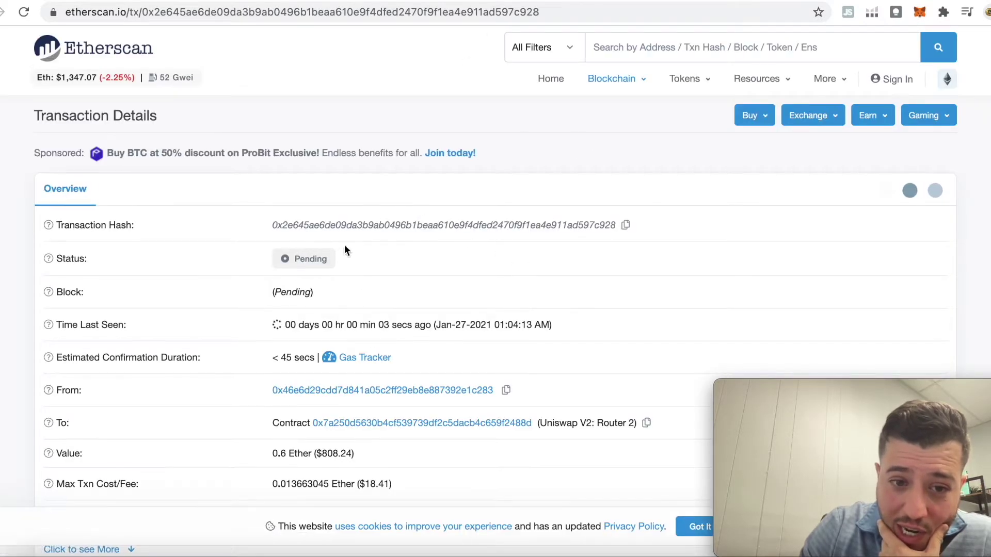
pyautogui.scroll(-1, 401, 317)
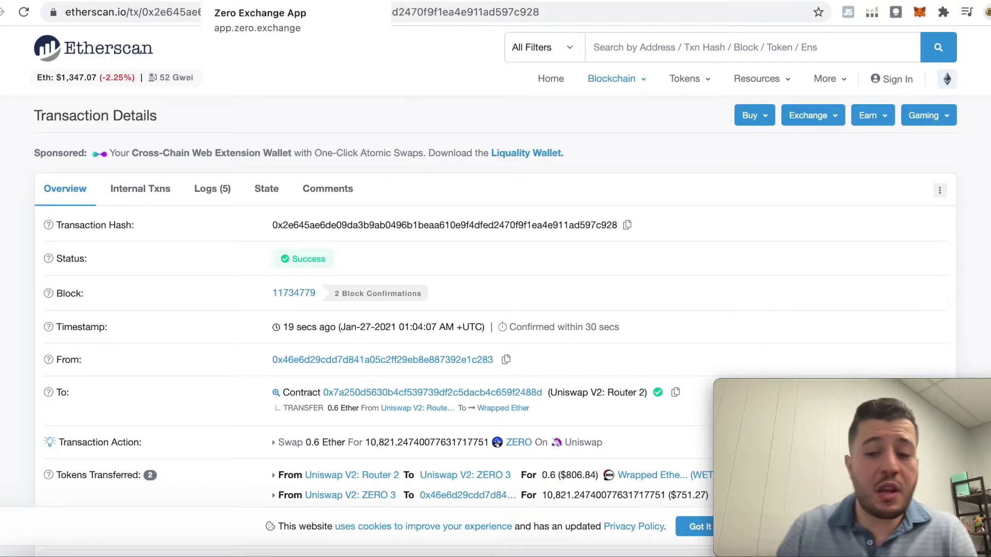
pyautogui.click(248, 0)
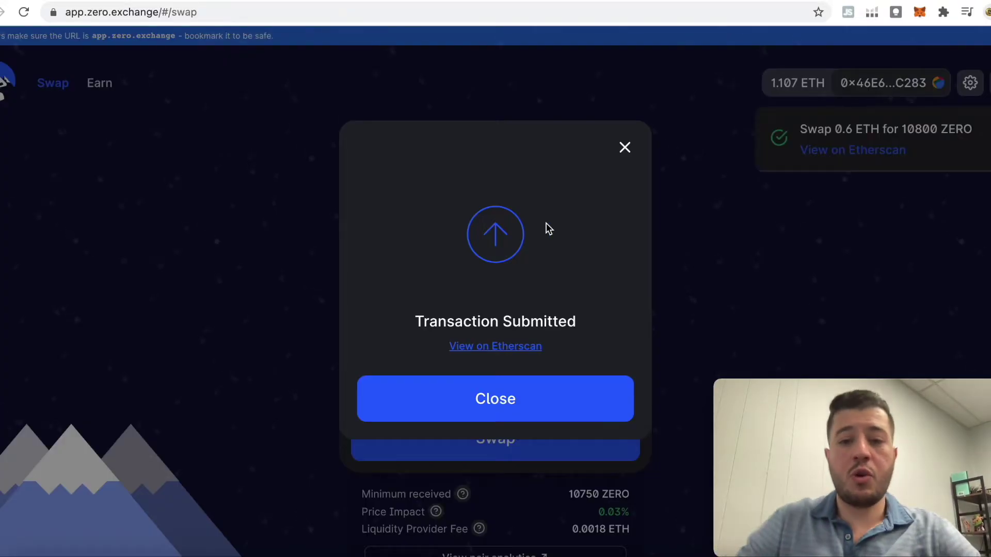
pyautogui.click(624, 149)
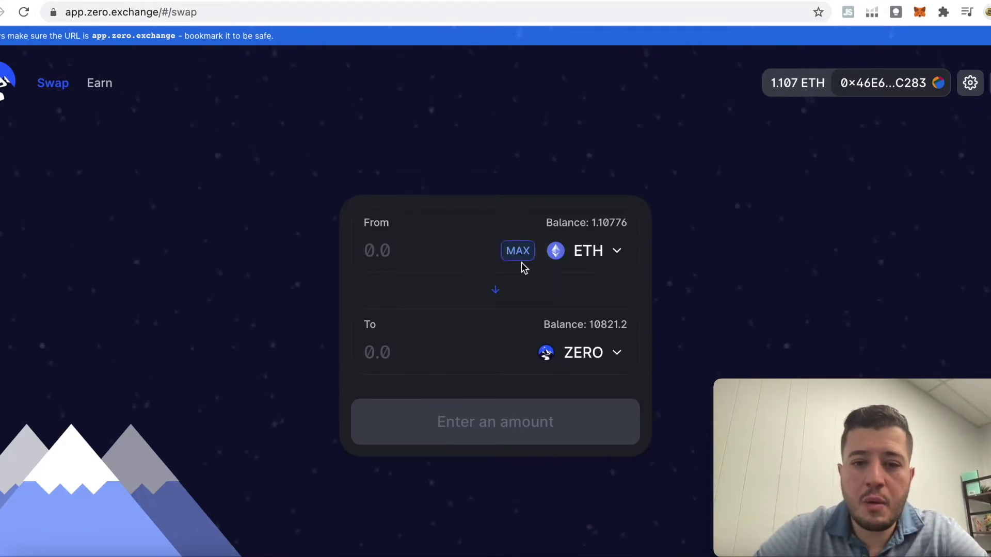
# Step: Preview a reverse swap of the maximum ZERO balance into ETH, and open the Earn page without submitting it
pyautogui.click(495, 293)
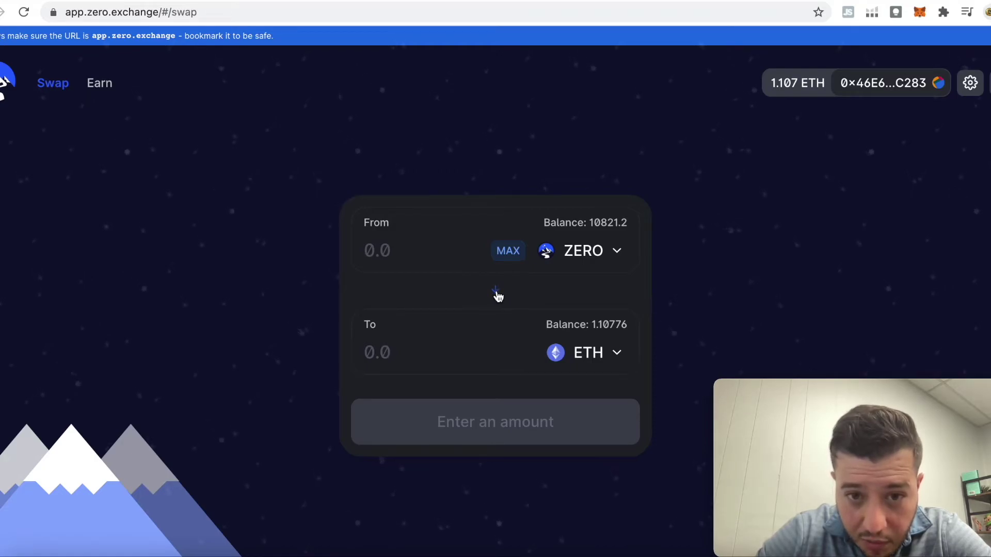
pyautogui.click(508, 253)
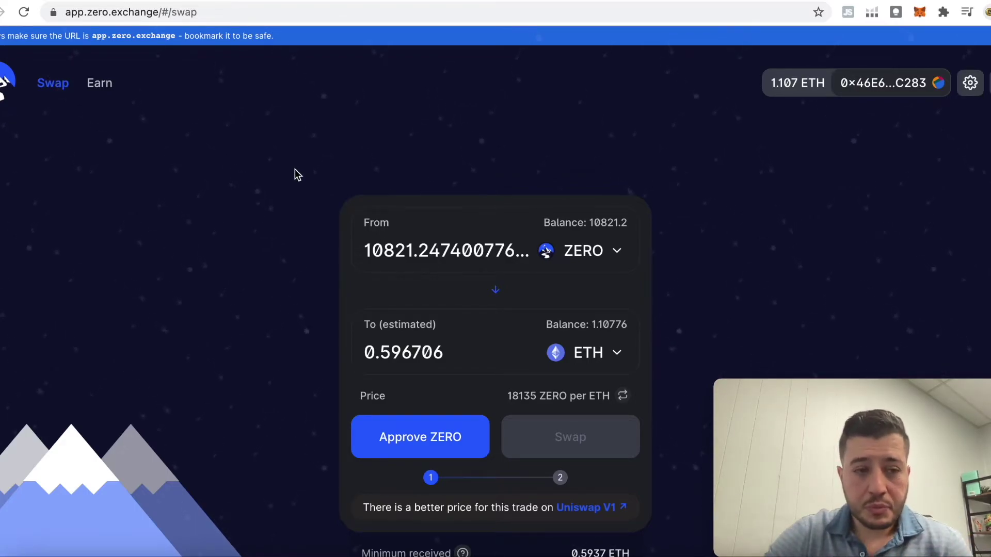
pyautogui.click(106, 92)
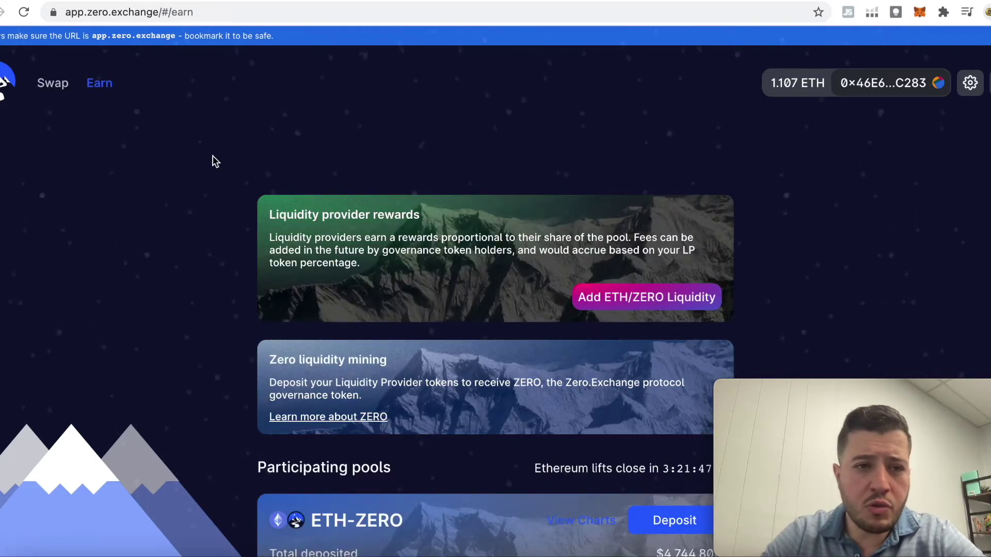
# Step: Start adding liquidity to the ETH/ZERO pool with the maximum ZERO balance as the input
pyautogui.scroll(-1, 630, 308)
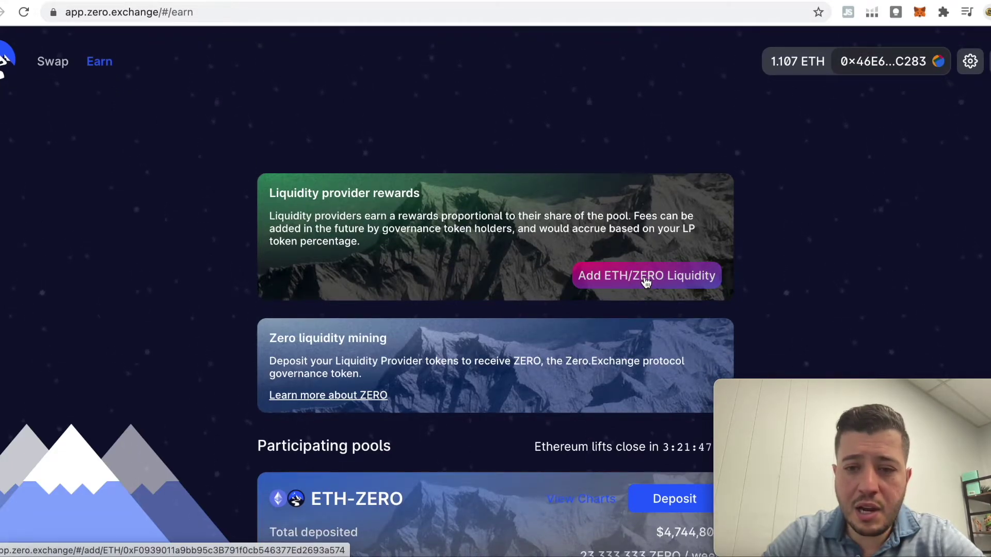
pyautogui.click(645, 279)
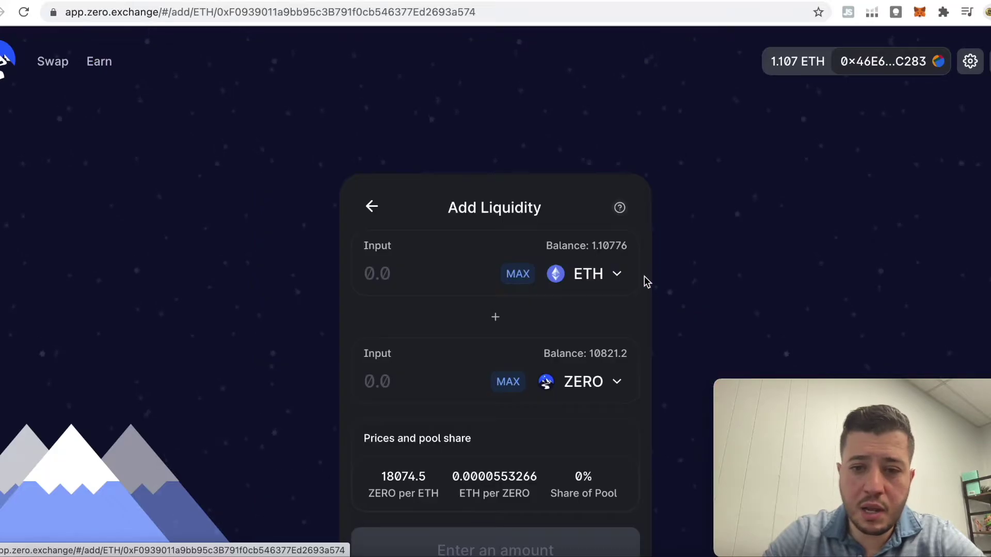
pyautogui.scroll(-3, 644, 281)
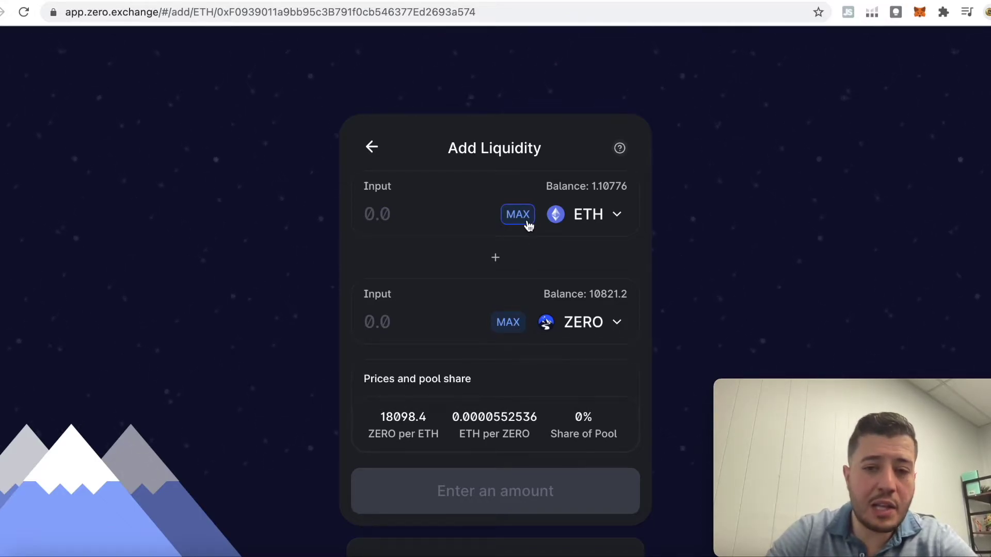
pyautogui.click(511, 325)
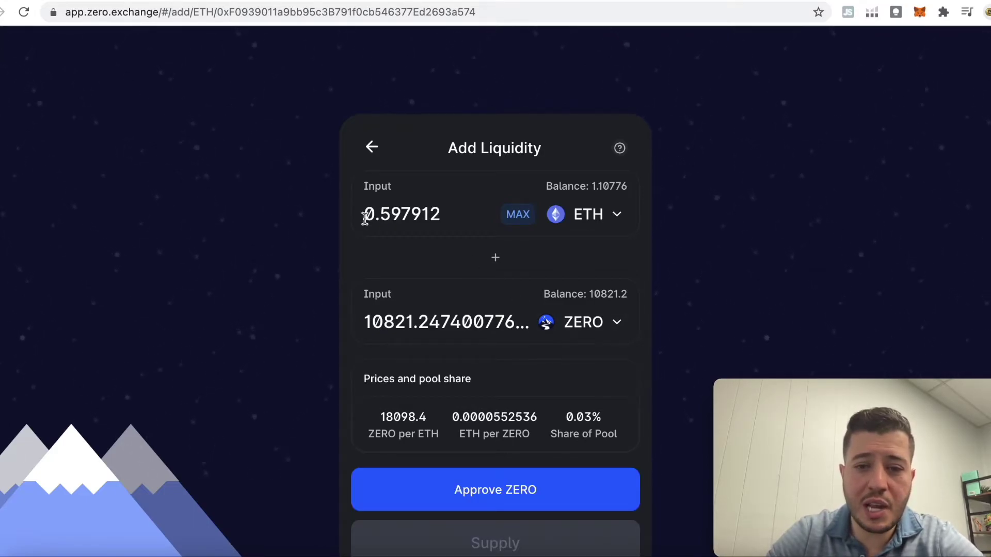
# Step: Request approval for Zero Exchange to spend ZERO and confirm the permission in MetaMask
pyautogui.click(537, 497)
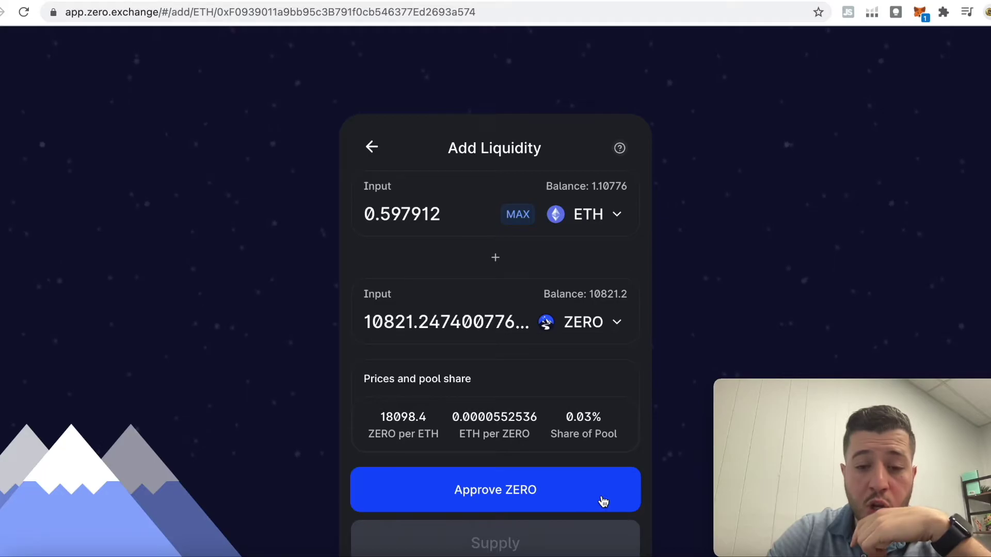
pyautogui.click(919, 12)
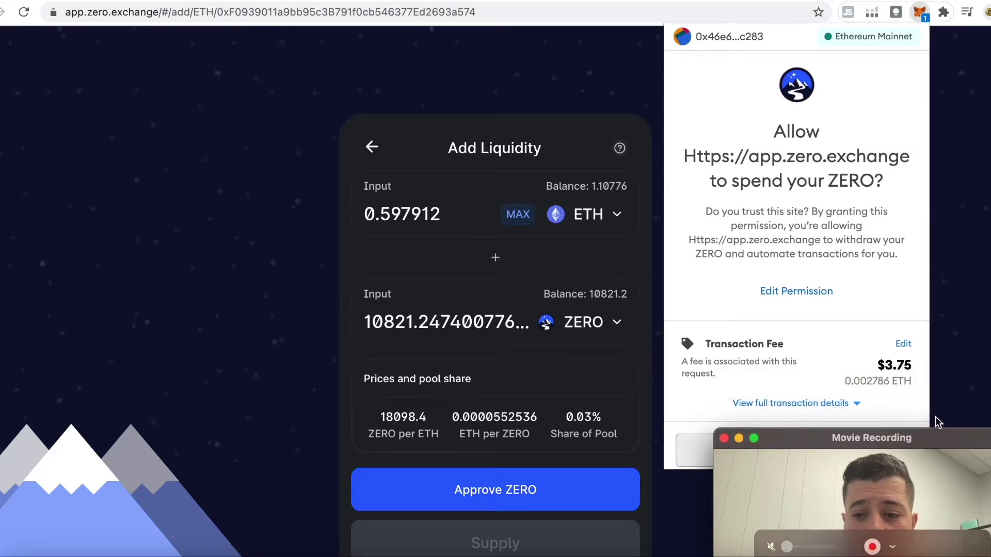
pyautogui.click(973, 368)
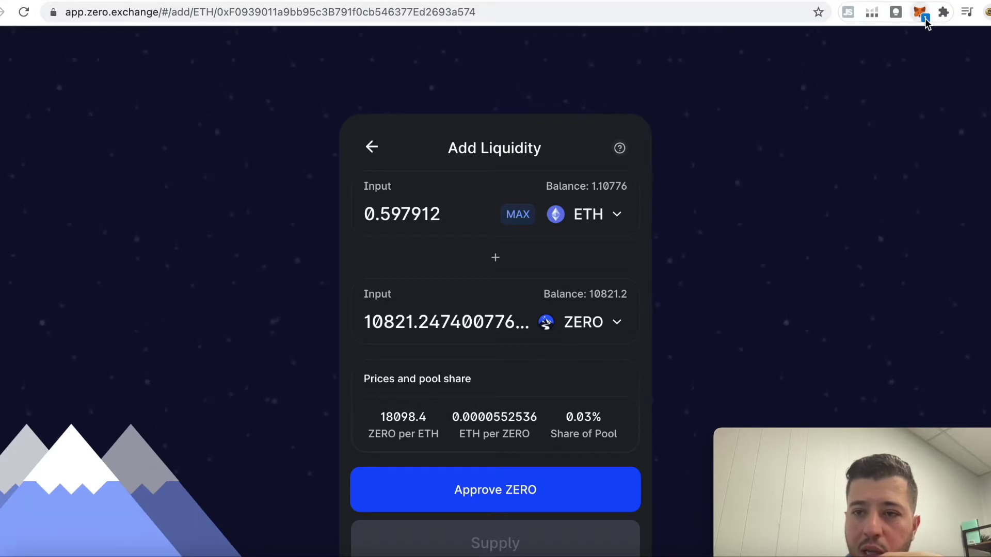
pyautogui.moveTo(816, 434)
pyautogui.moveTo(815, 434); pyautogui.dragTo(49, 394)
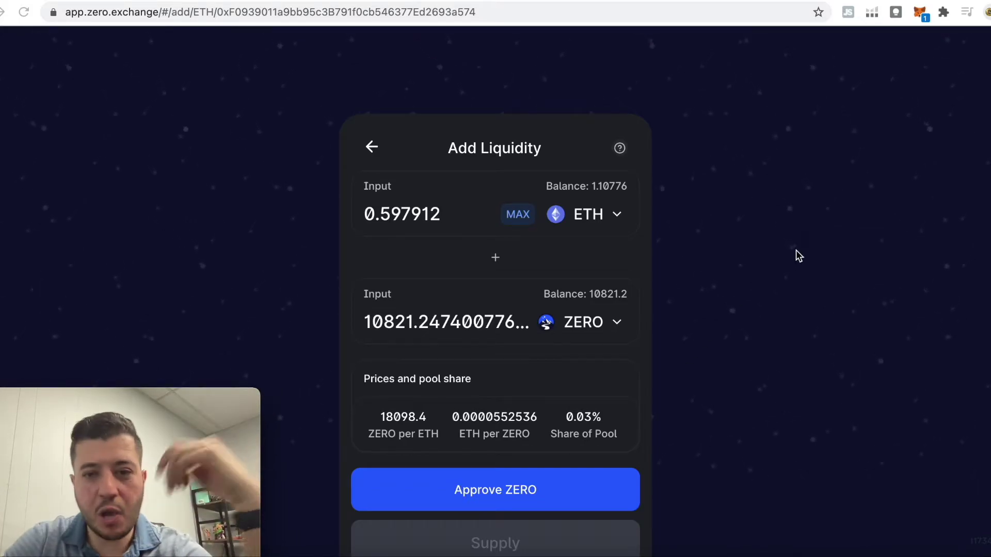
pyautogui.click(919, 12)
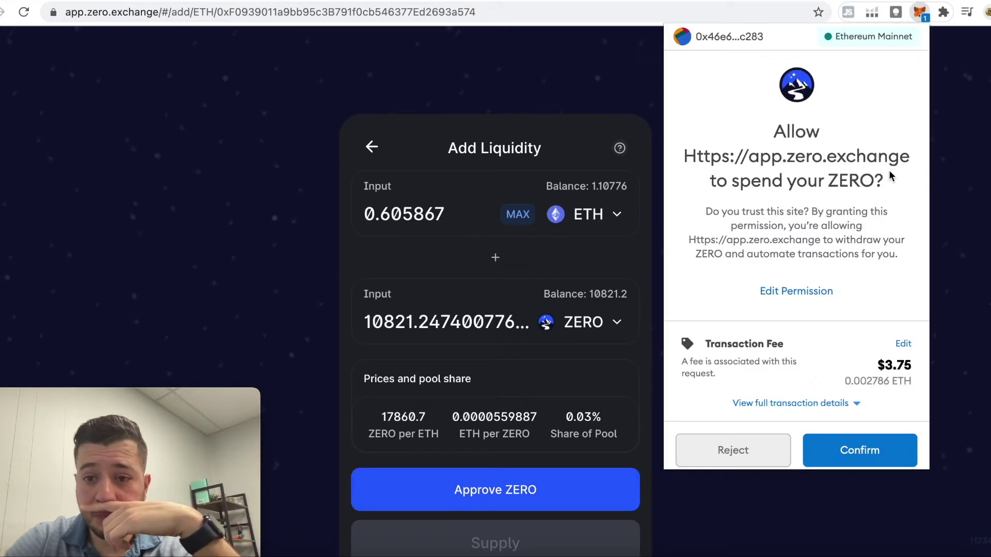
pyautogui.click(875, 449)
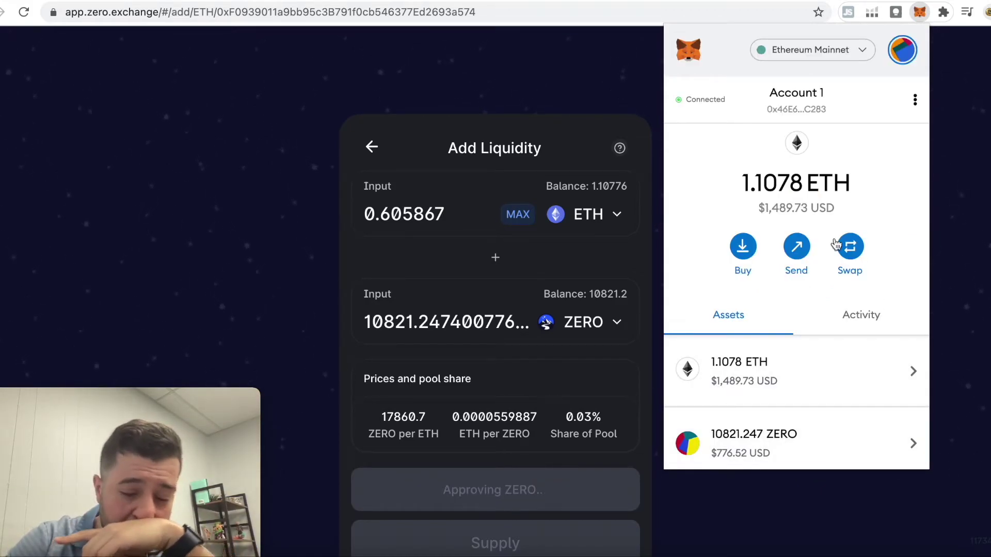
pyautogui.scroll(-1, 593, 330)
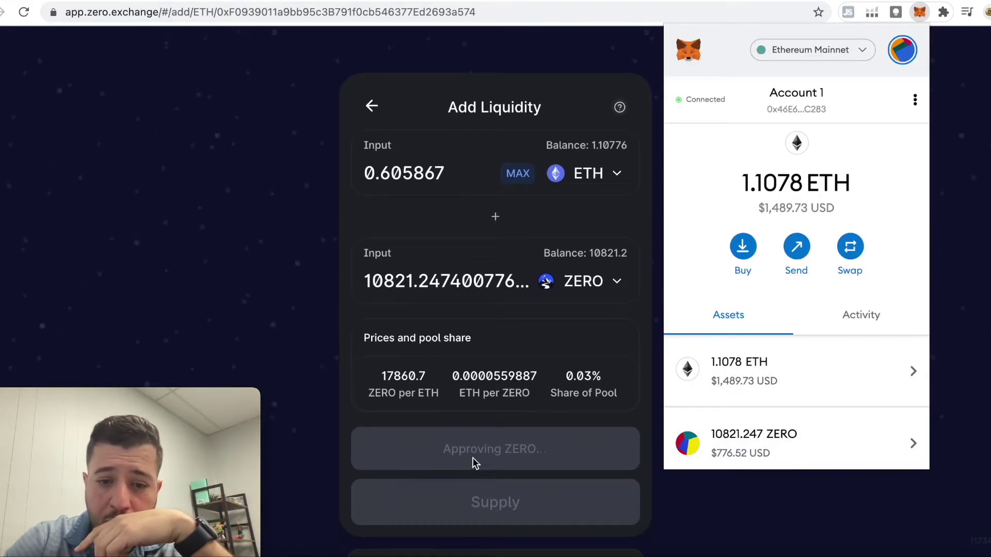
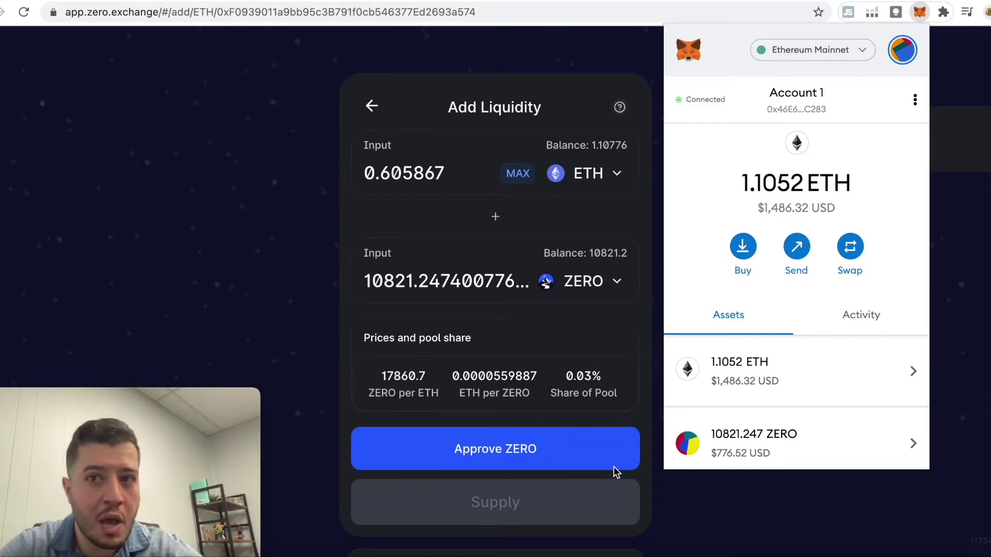
# Step: Submit the ZERO spending approval a second time and confirm it in MetaMask
pyautogui.click(532, 454)
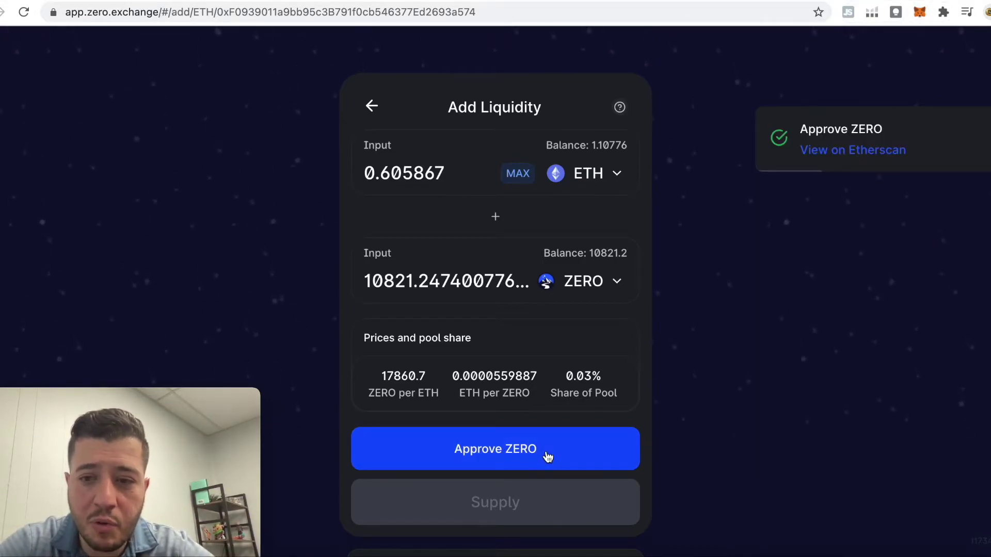
pyautogui.click(920, 11)
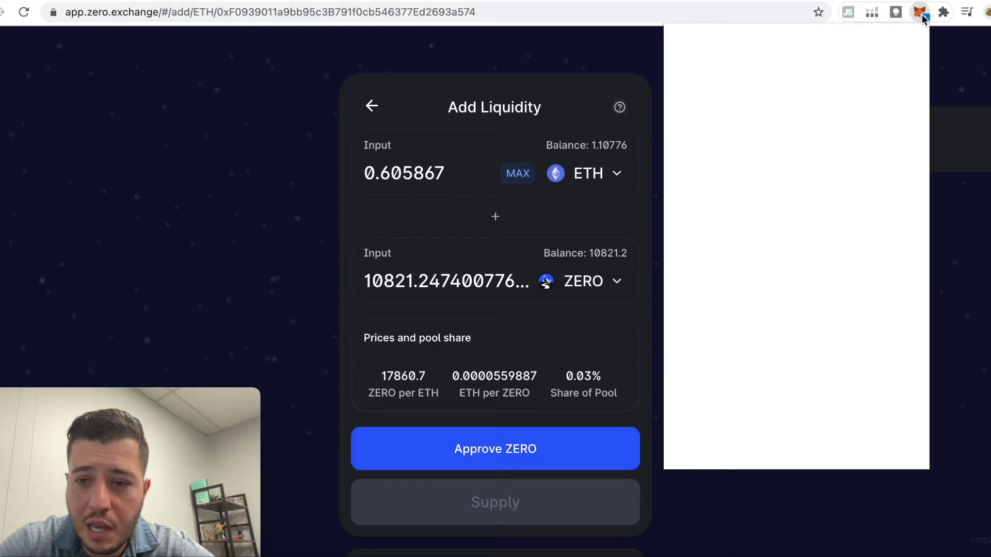
pyautogui.click(860, 451)
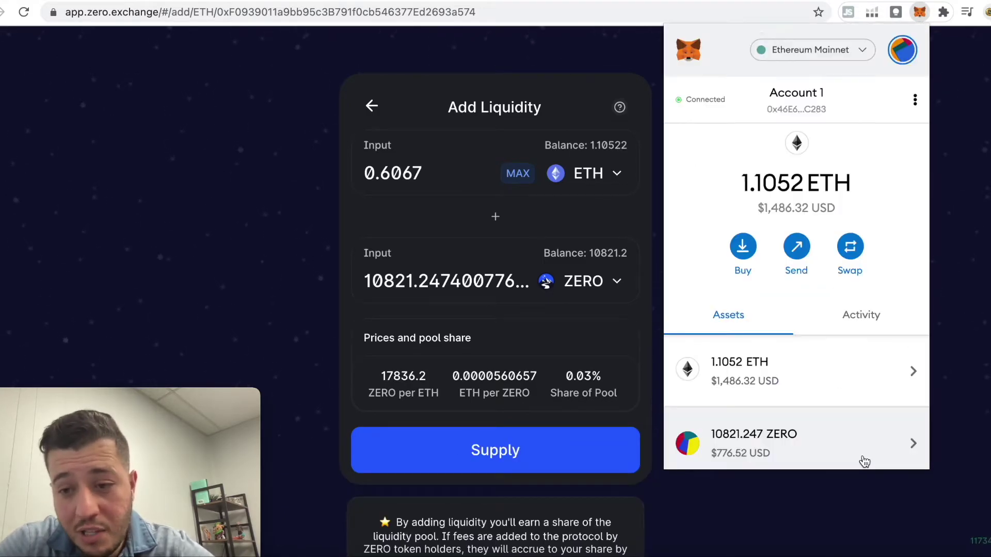
# Step: Supply 0.6067 ETH and 10821.2 ZERO to the ETH/ZERO pool and confirm the supply on Zero Exchange
pyautogui.click(565, 460)
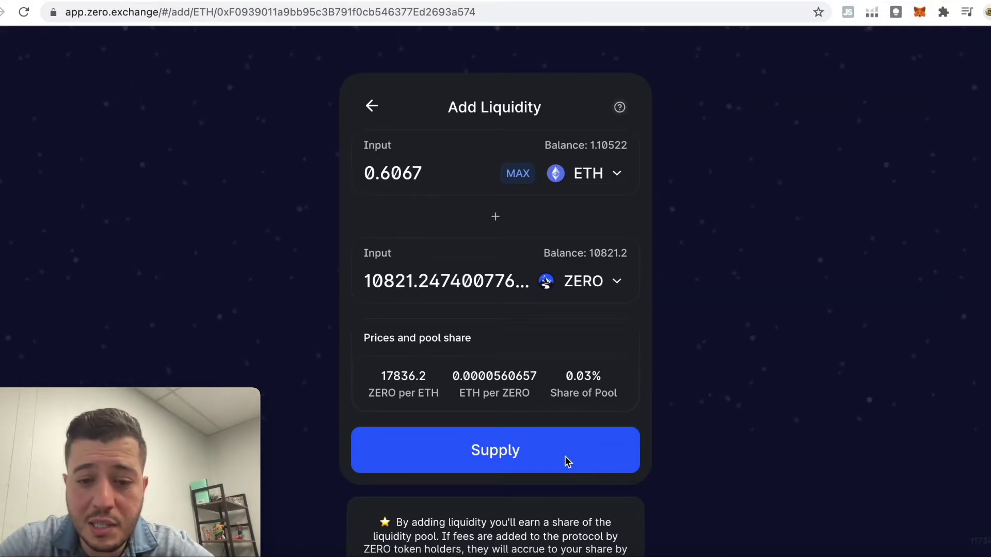
pyautogui.click(587, 457)
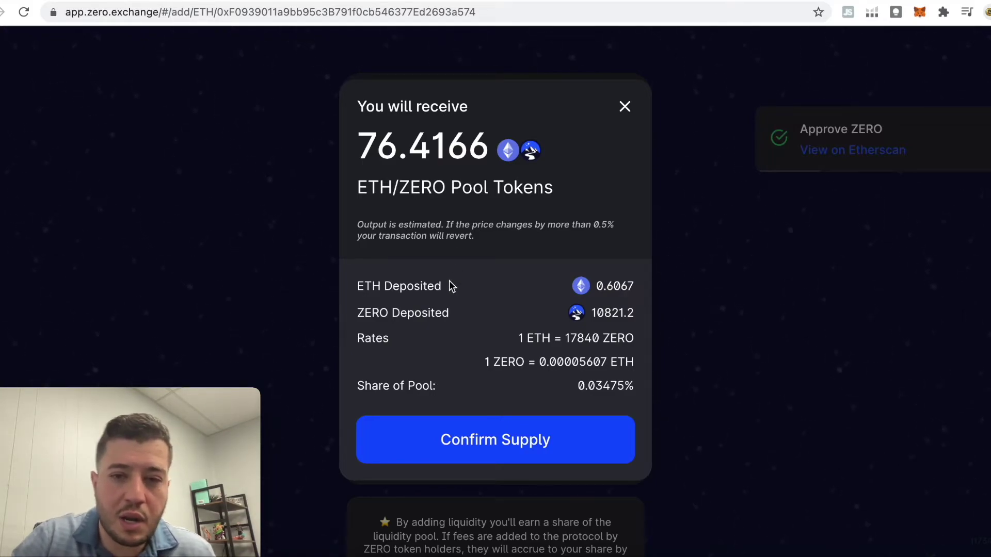
pyautogui.click(479, 436)
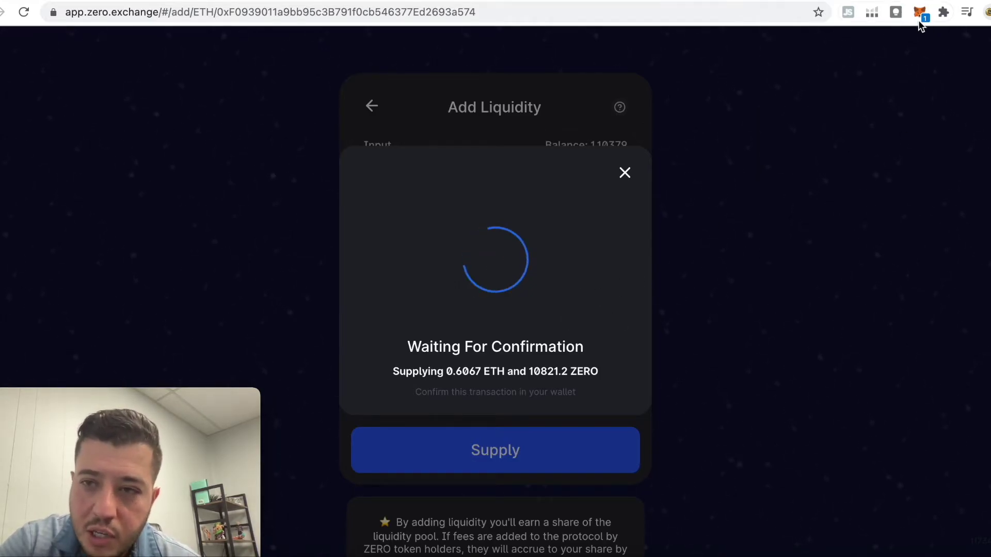
# Step: Set the gas fee of the add-liquidity transaction to Fast in MetaMask, save it and confirm the transaction
pyautogui.click(919, 14)
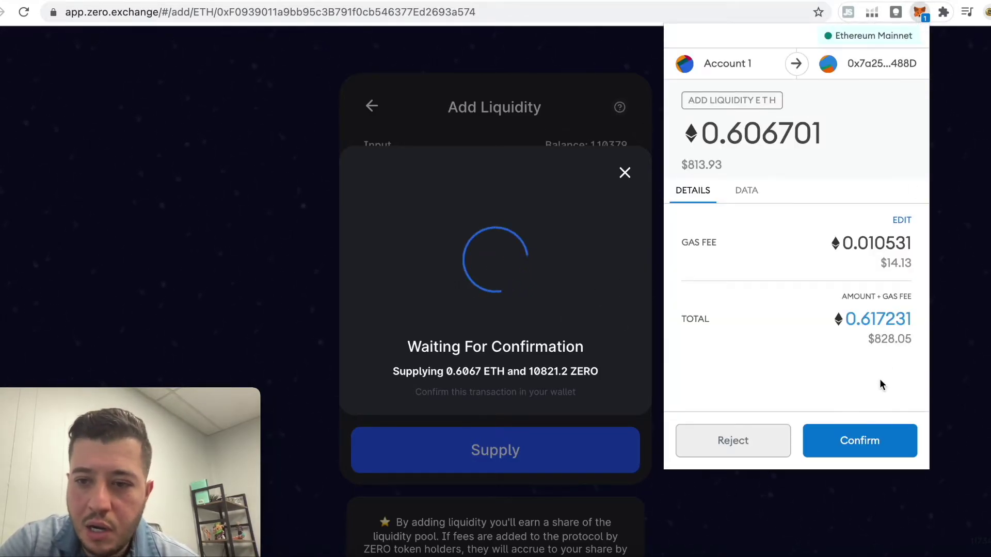
pyautogui.click(903, 222)
pyautogui.click(889, 209)
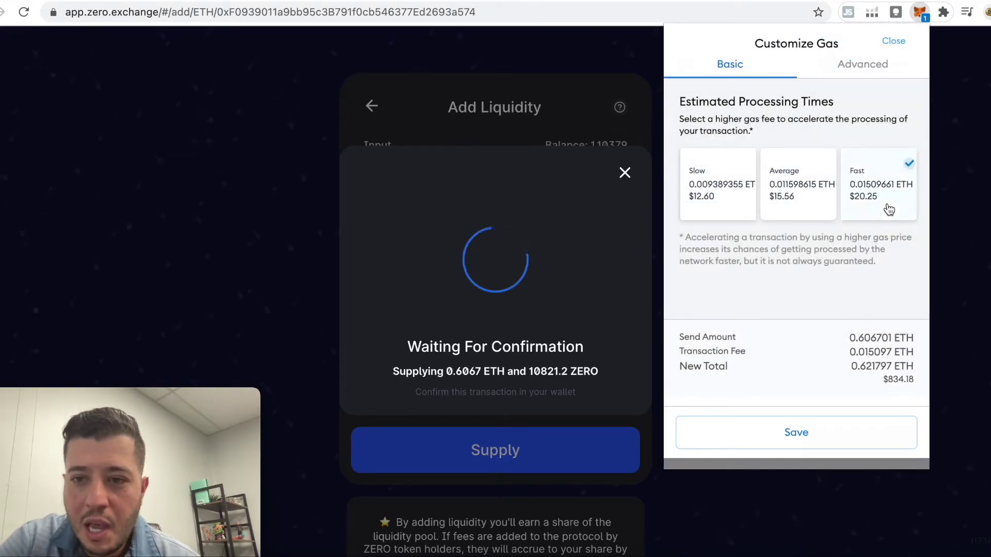
pyautogui.click(808, 435)
pyautogui.click(889, 433)
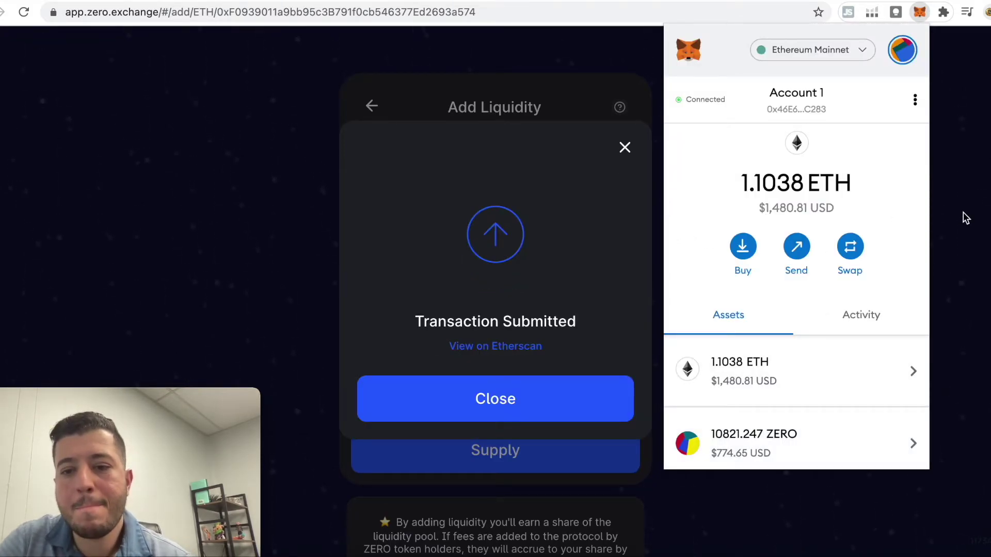
# Step: Check the submitted liquidity transaction on Etherscan twice, return to Zero Exchange and dismiss the submission notice
pyautogui.click(488, 346)
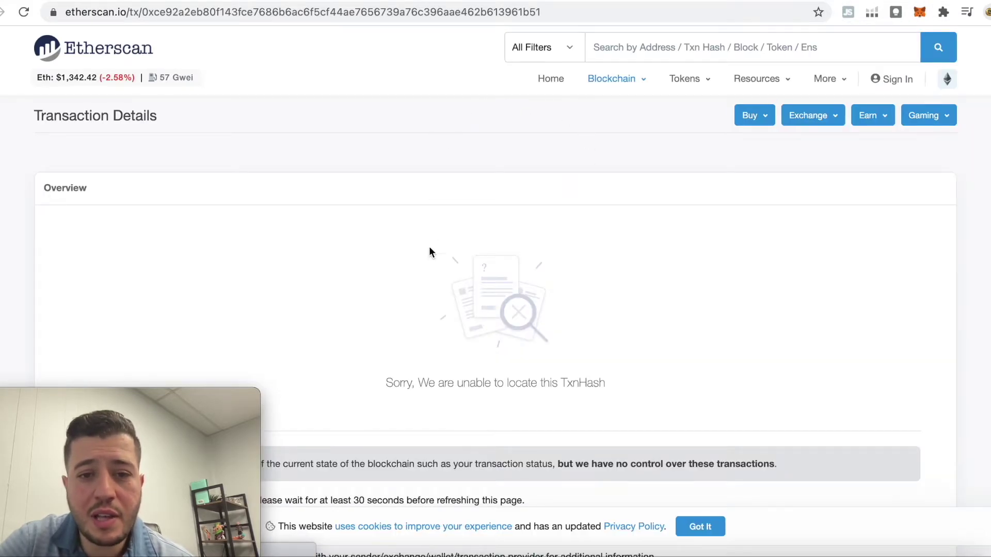
pyautogui.scroll(-3, 512, 218)
pyautogui.scroll(4, 511, 217)
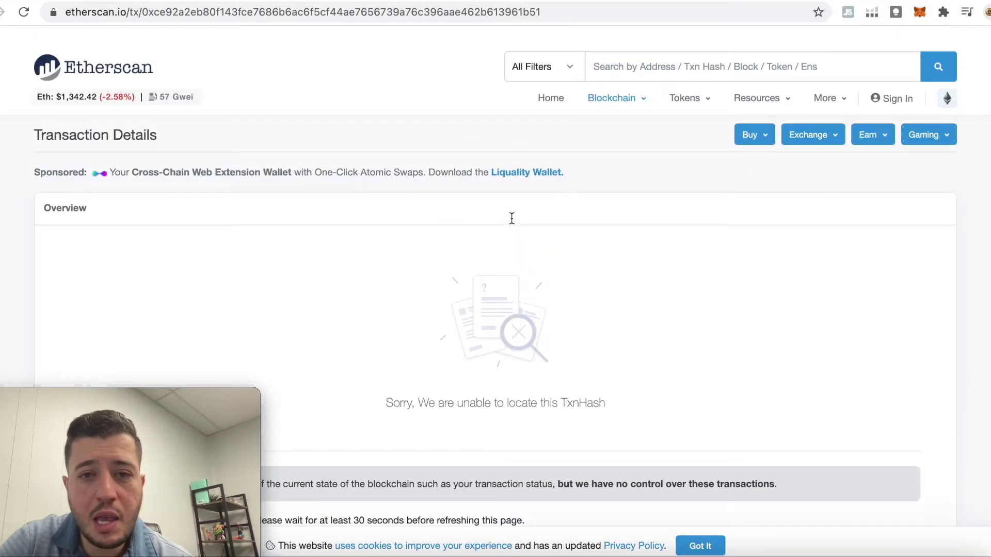
pyautogui.click(328, 1)
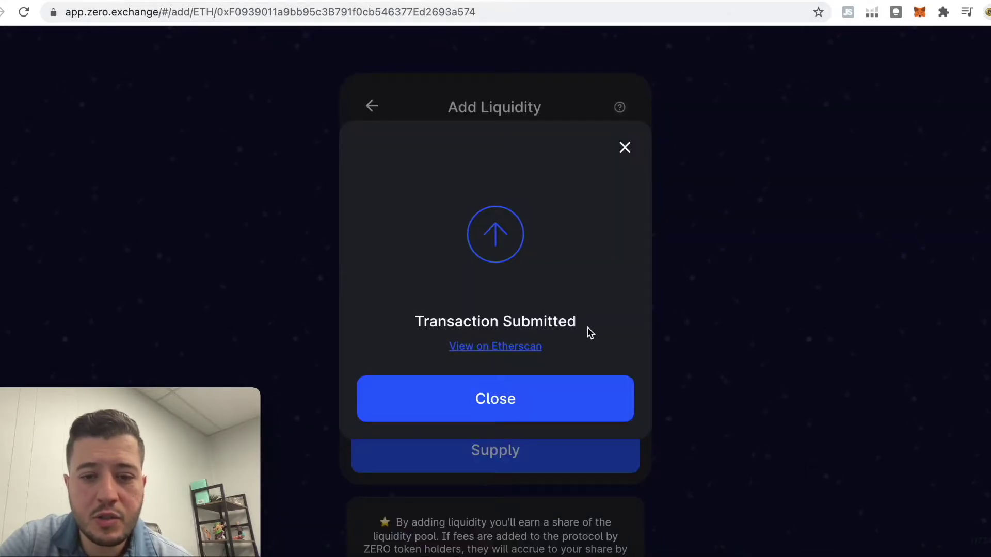
pyautogui.click(511, 347)
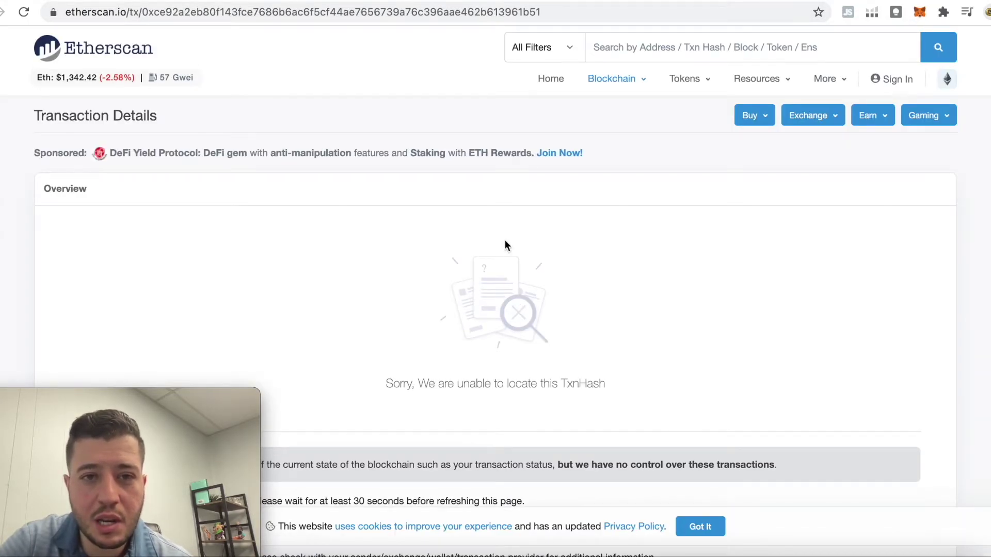
pyautogui.click(340, 1)
pyautogui.click(625, 148)
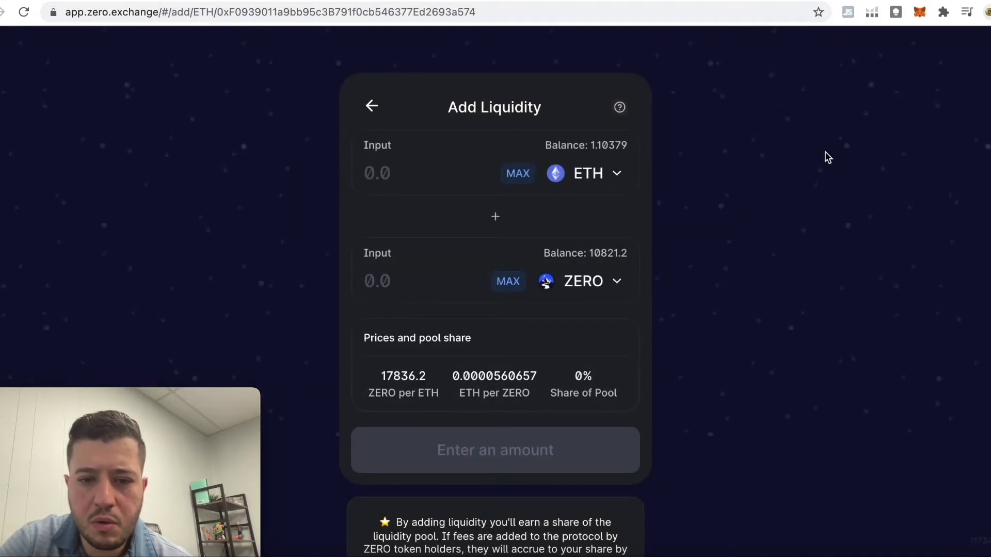
# Step: Inspect the queued Add Liquidity ETH transaction's details in MetaMask's activity, close them and return to the asset list
pyautogui.click(919, 13)
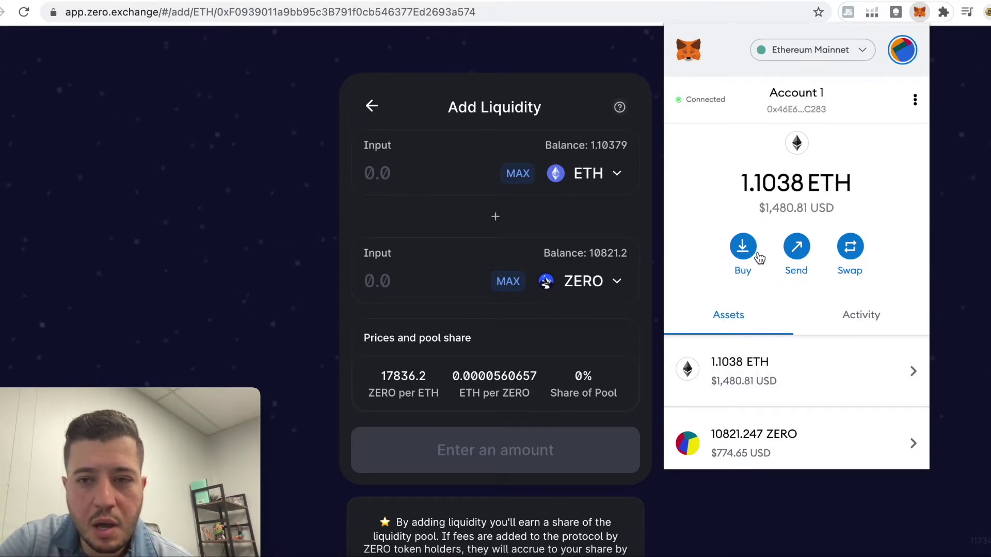
pyautogui.click(872, 314)
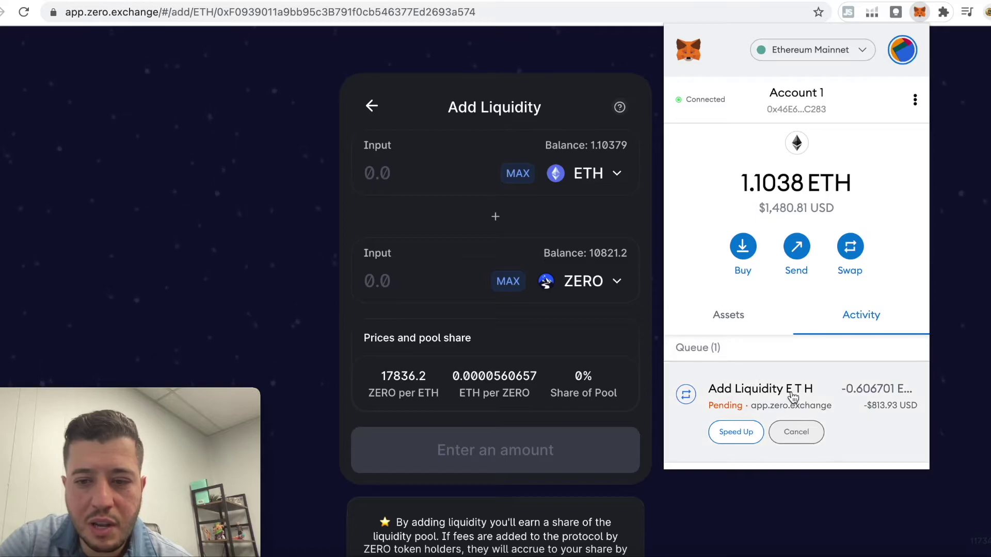
pyautogui.click(860, 393)
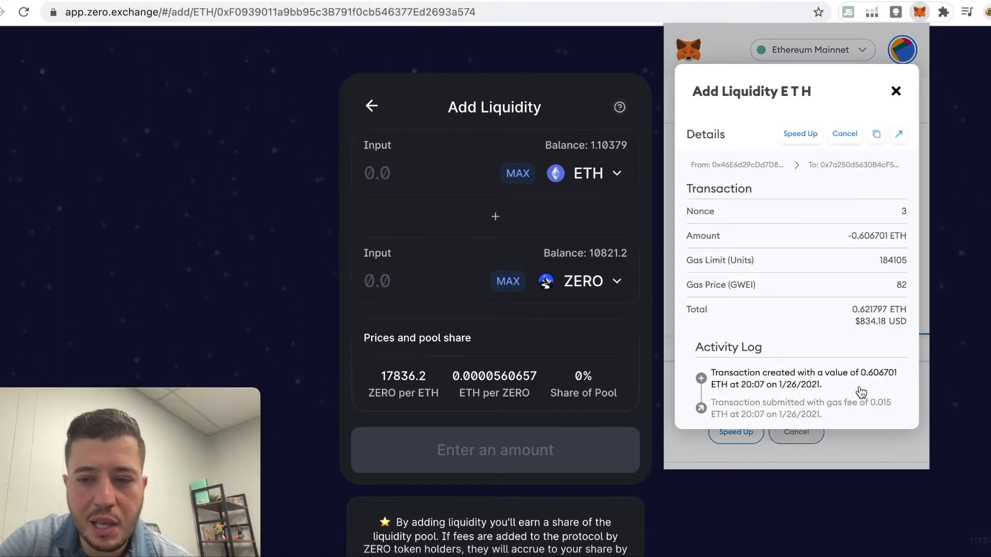
pyautogui.click(896, 91)
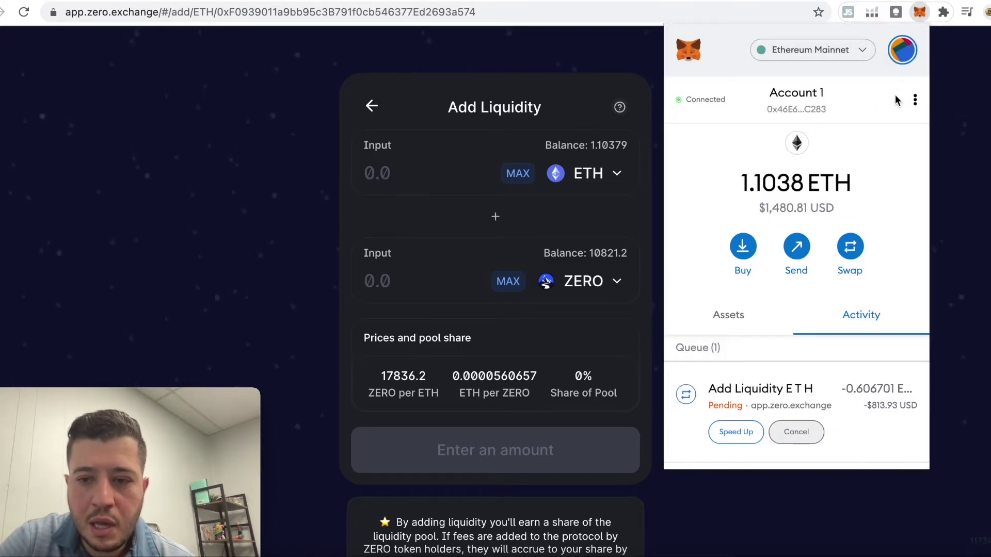
pyautogui.click(739, 330)
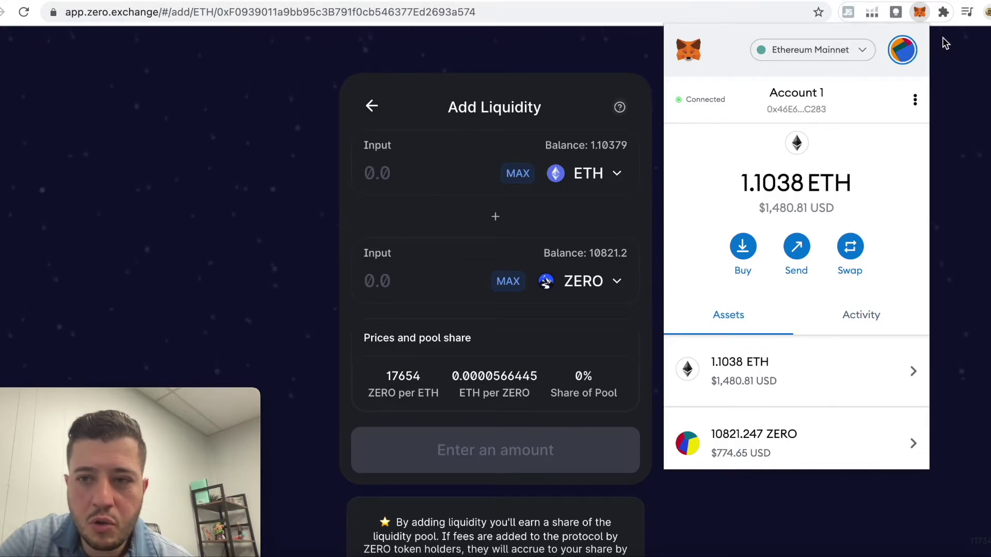
# Step: Review the MetaMask activity history and view the queued Add Liquidity ETH transaction on Etherscan
pyautogui.click(854, 329)
pyautogui.scroll(-2, 875, 394)
pyautogui.scroll(-3, 878, 397)
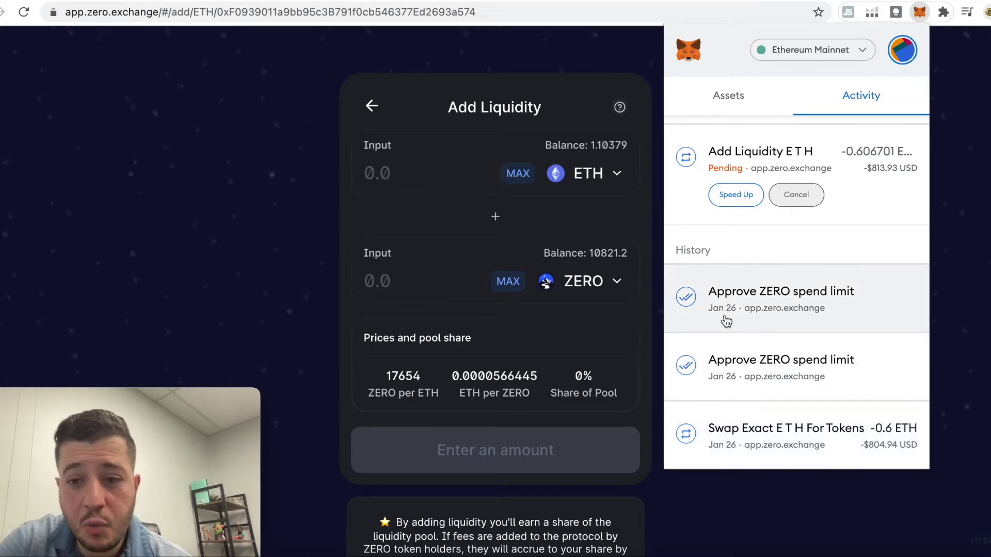
pyautogui.scroll(2, 754, 312)
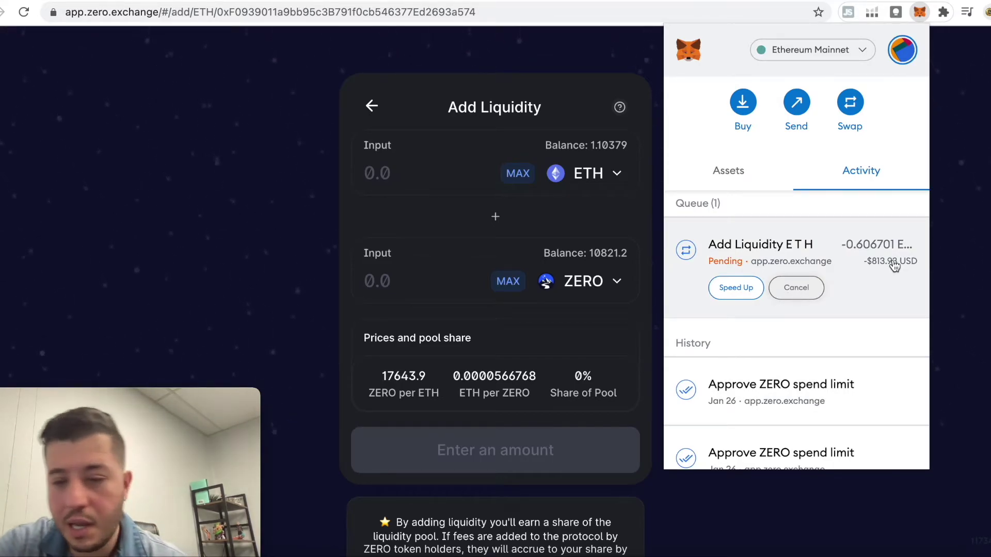
pyautogui.click(851, 279)
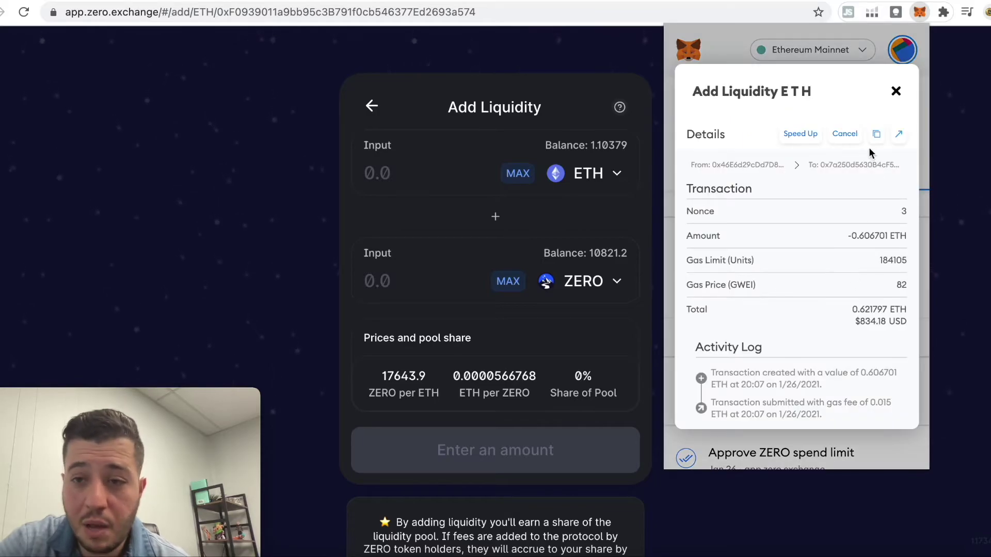
pyautogui.click(901, 137)
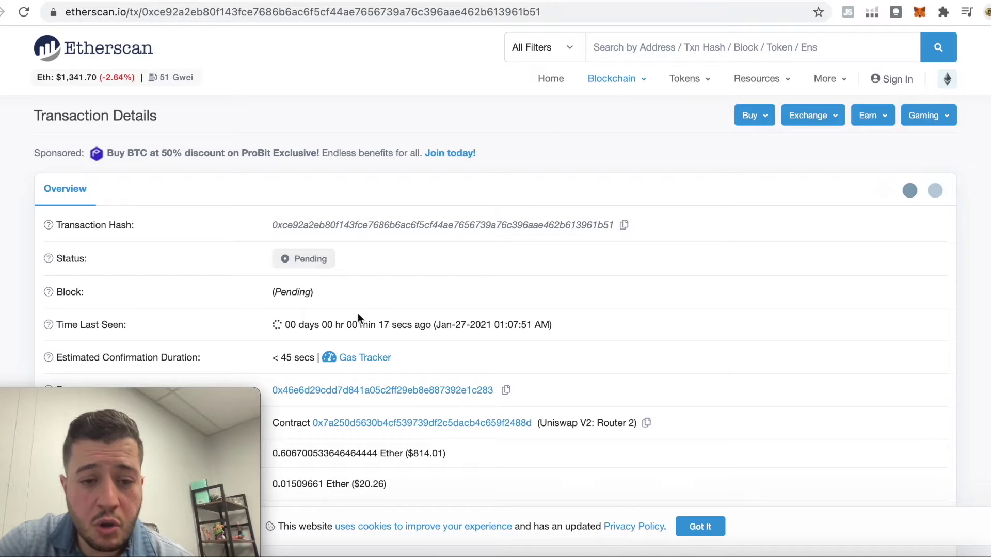
# Step: Recheck the pending liquidity transaction on Etherscan, comparing it with the earlier transaction pages, and return to Zero Exchange
pyautogui.click(741, 1)
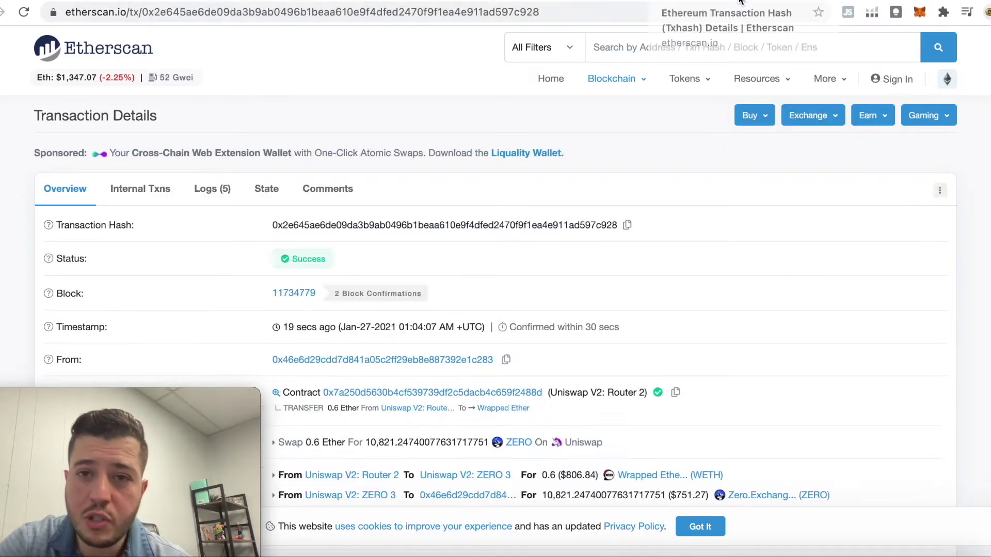
pyautogui.hotkey('ctrl', 'Tab')
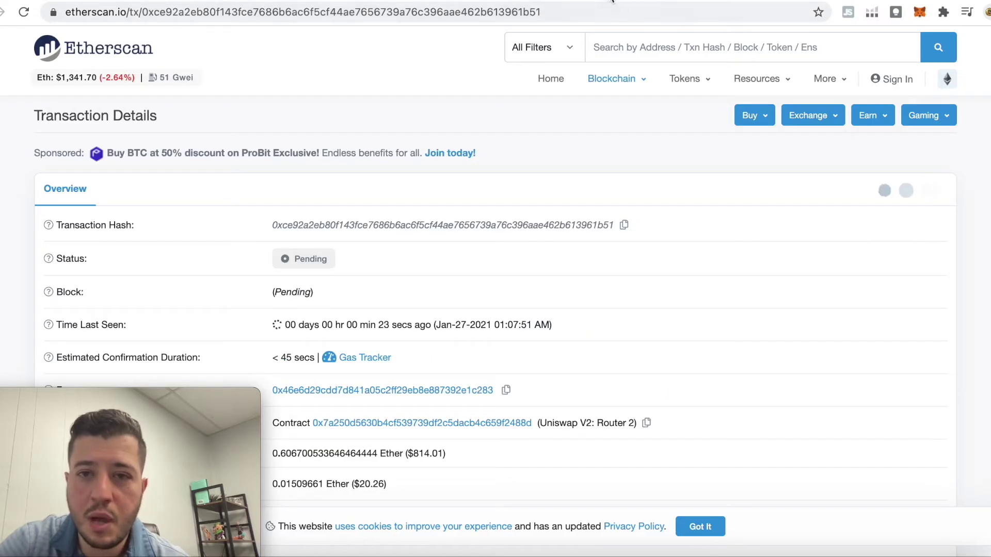
pyautogui.press('super+r')
pyautogui.press('super+r')
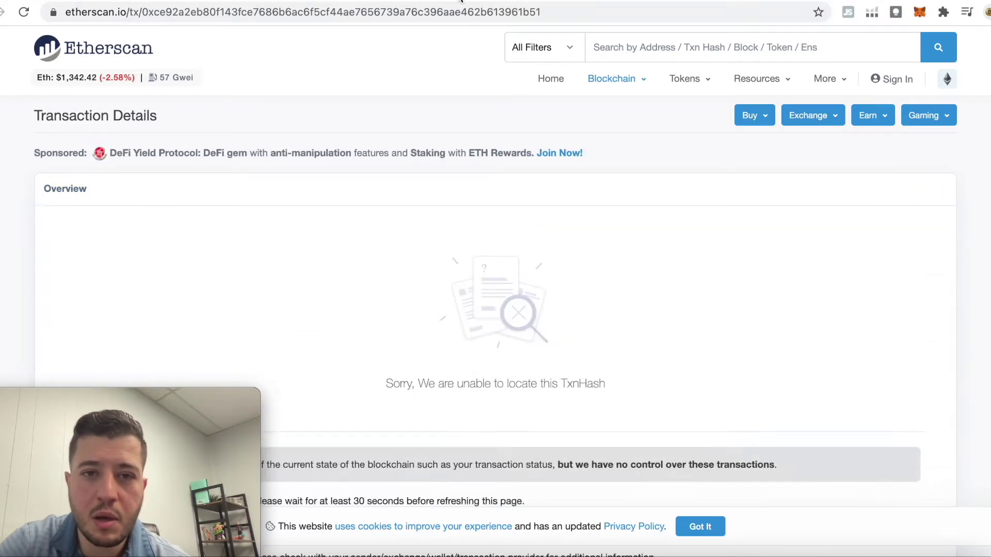
pyautogui.hotkey('ctrl', 'Tab')
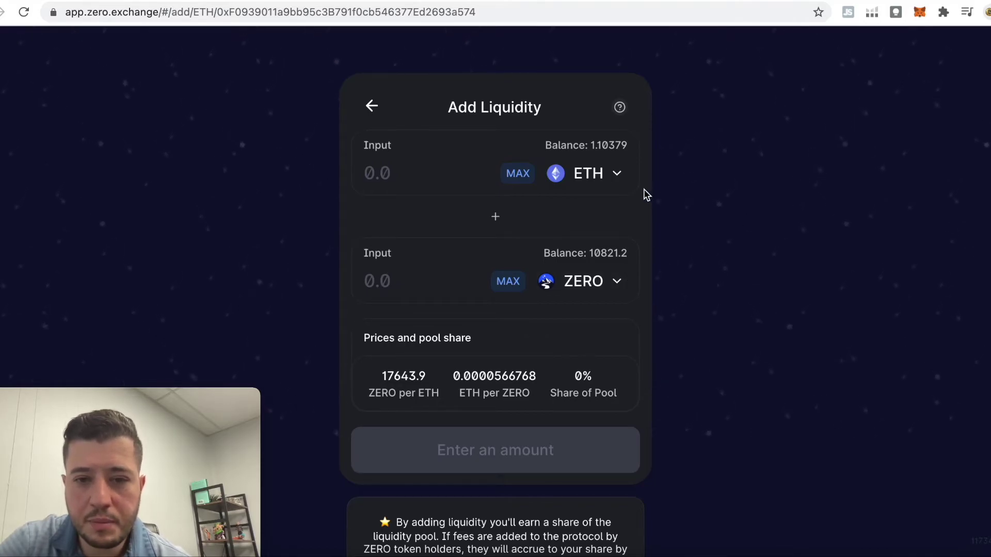
pyautogui.hotkey('ctrl', 'shift', 'Tab')
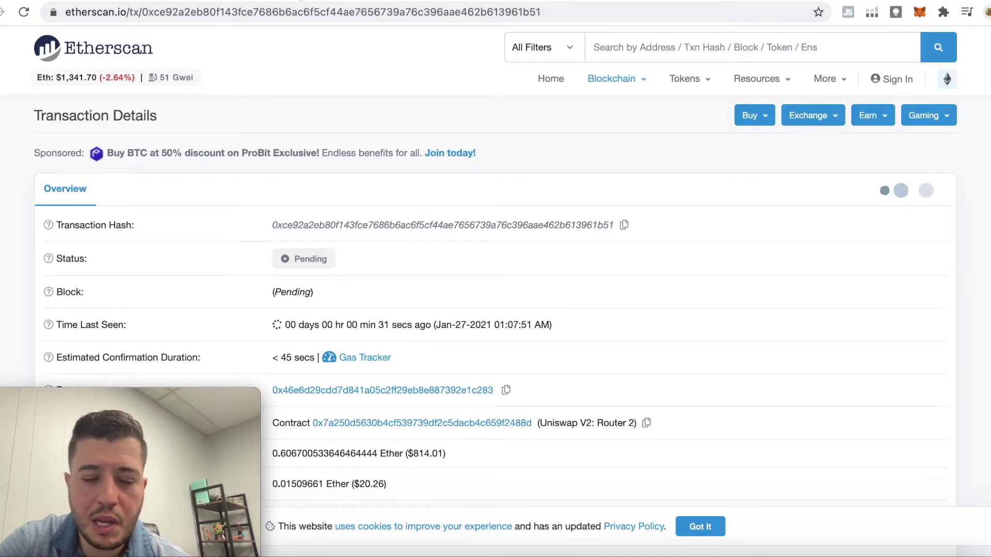
pyautogui.hotkey('ctrl', 'Tab')
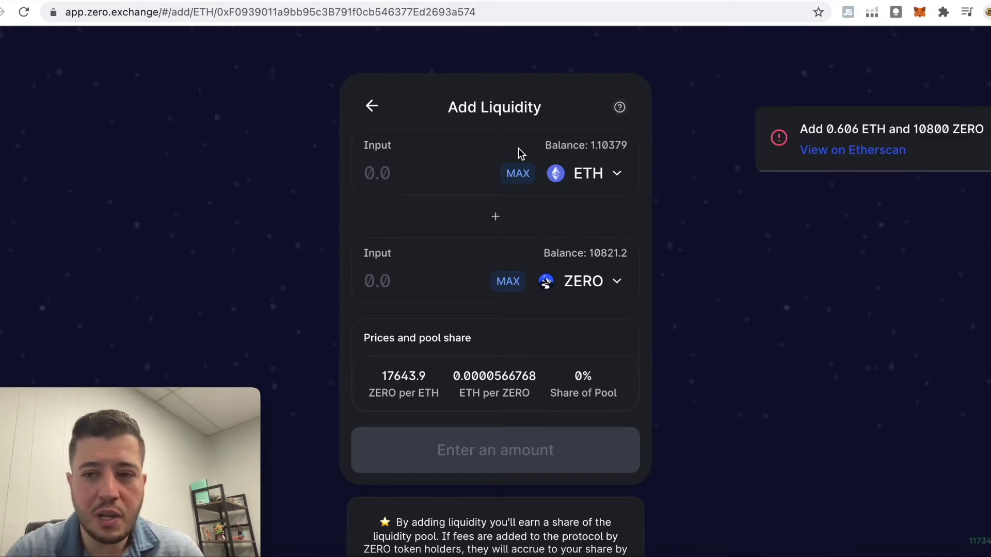
# Step: Open the 0.606 ETH and 10800 ZERO transaction on Etherscan, examine its status and fee details, and return to Zero Exchange
pyautogui.click(855, 151)
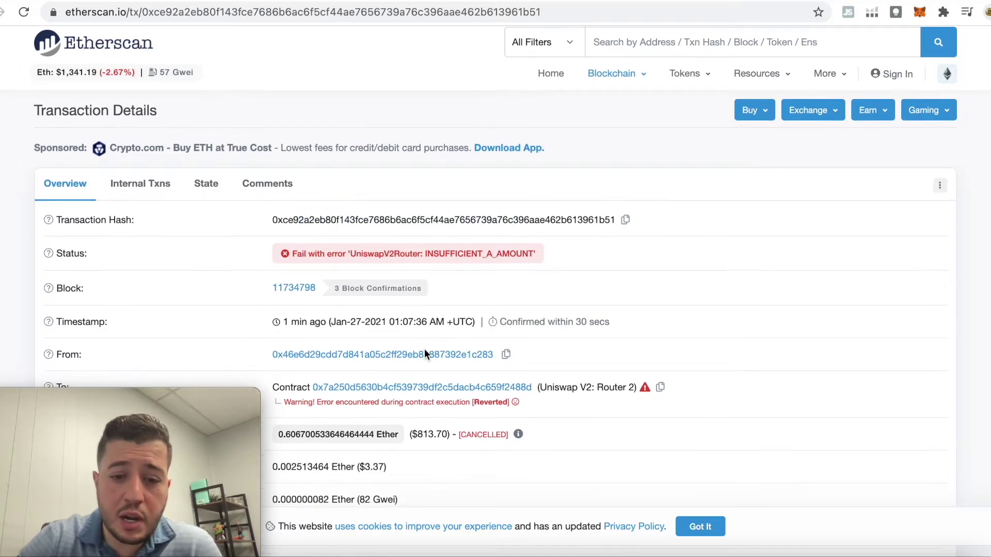
pyautogui.scroll(-1, 424, 349)
pyautogui.scroll(-3, 424, 350)
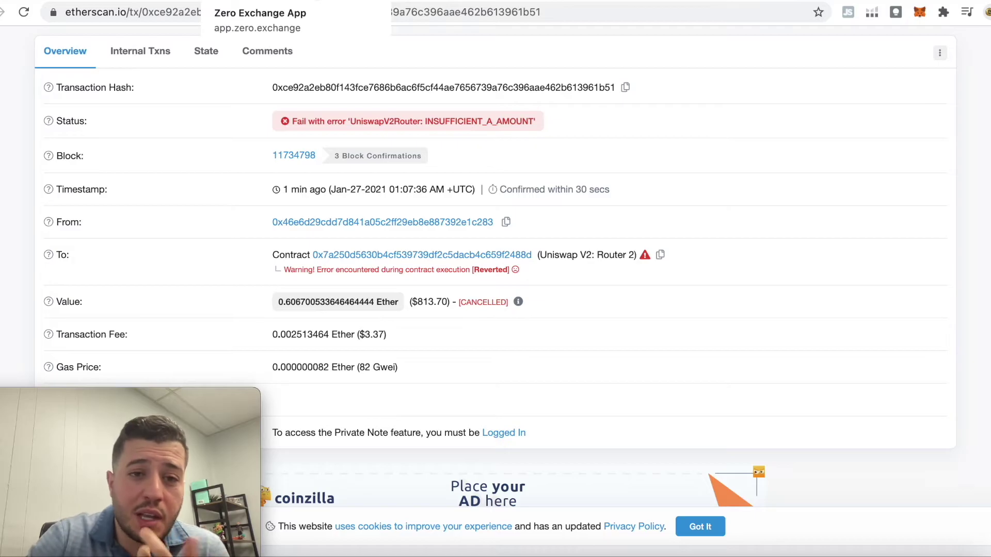
pyautogui.click(263, 1)
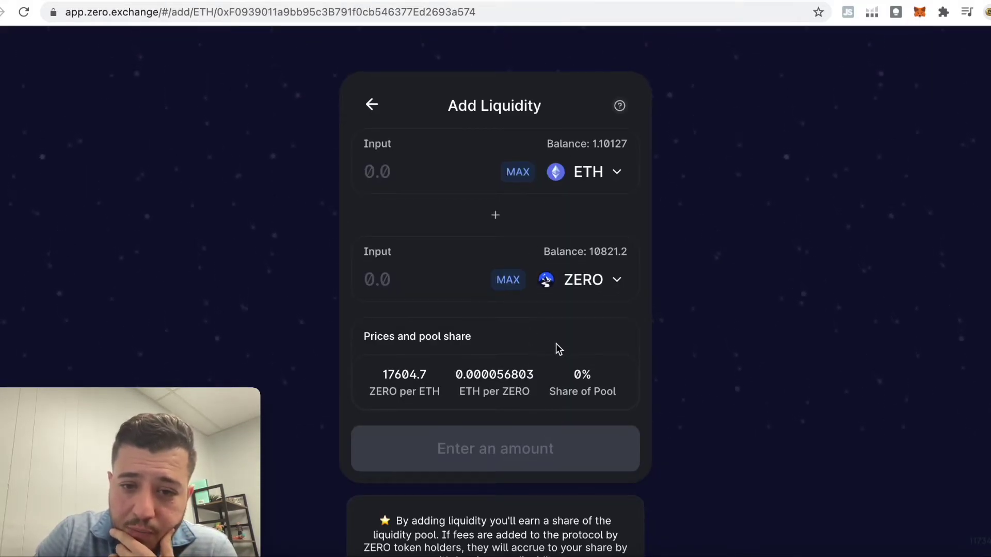
# Step: Reopen the ETH/ZERO liquidity form, enter the maximum ZERO amount and confirm supplying 0.614679 ETH with 10821.2 ZERO
pyautogui.scroll(-2, 556, 342)
pyautogui.scroll(2, 413, 104)
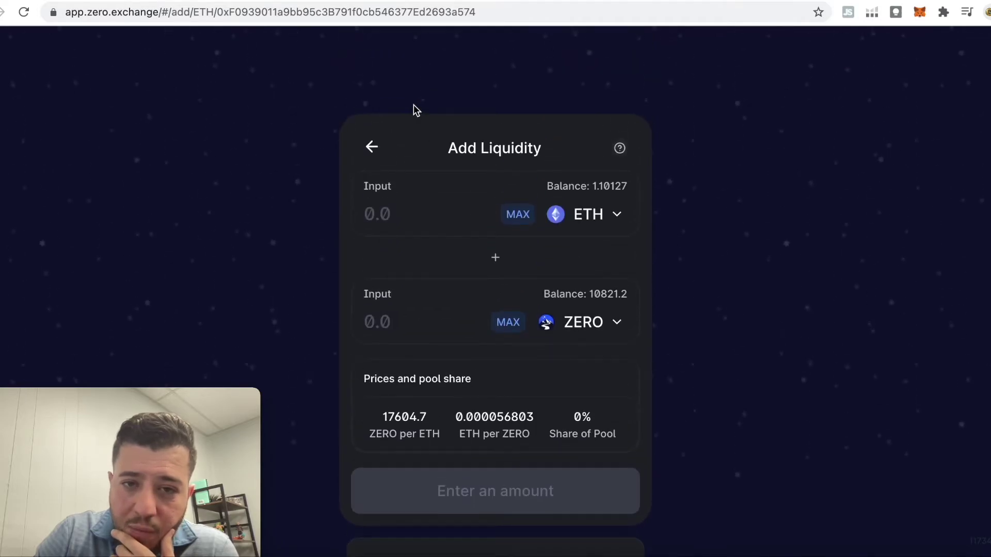
pyautogui.click(370, 147)
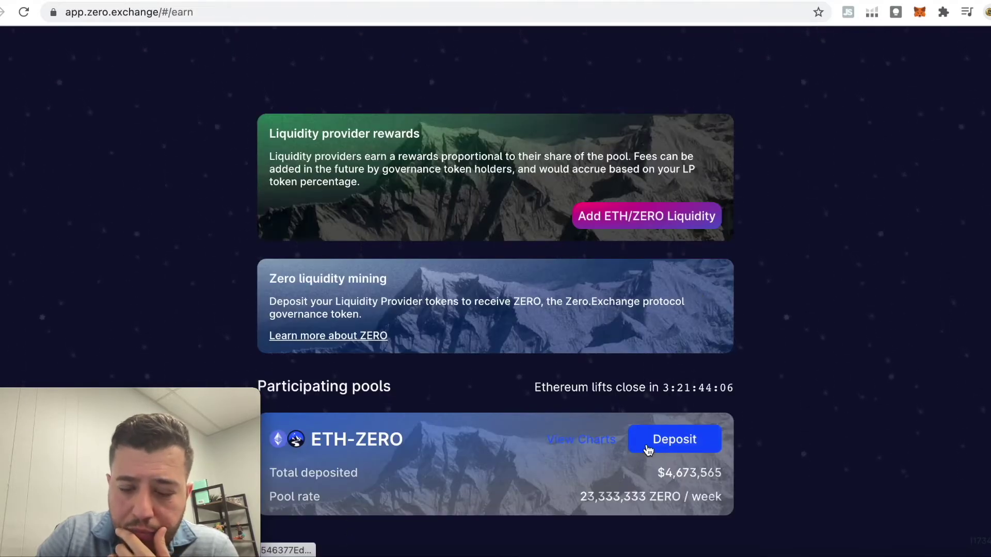
pyautogui.click(651, 223)
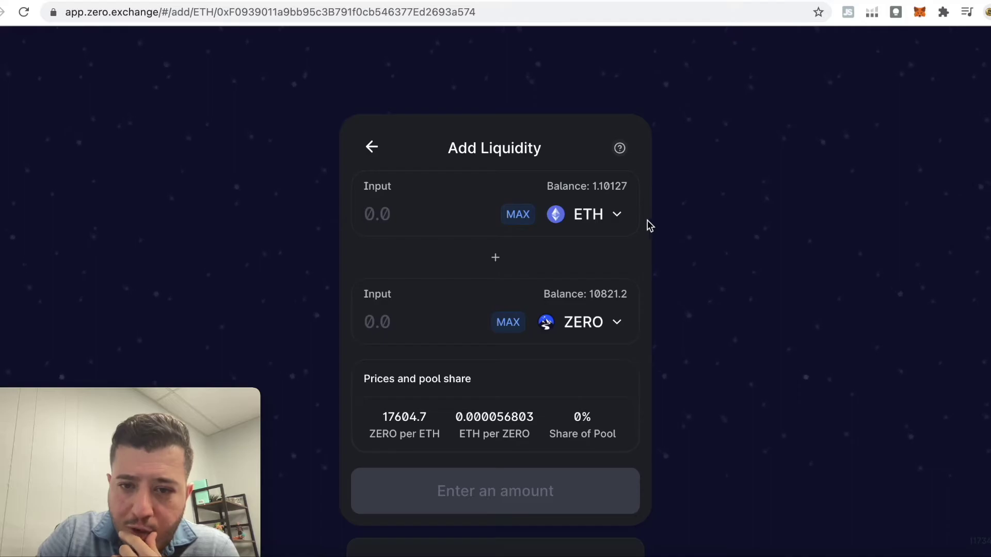
pyautogui.click(510, 322)
pyautogui.click(506, 488)
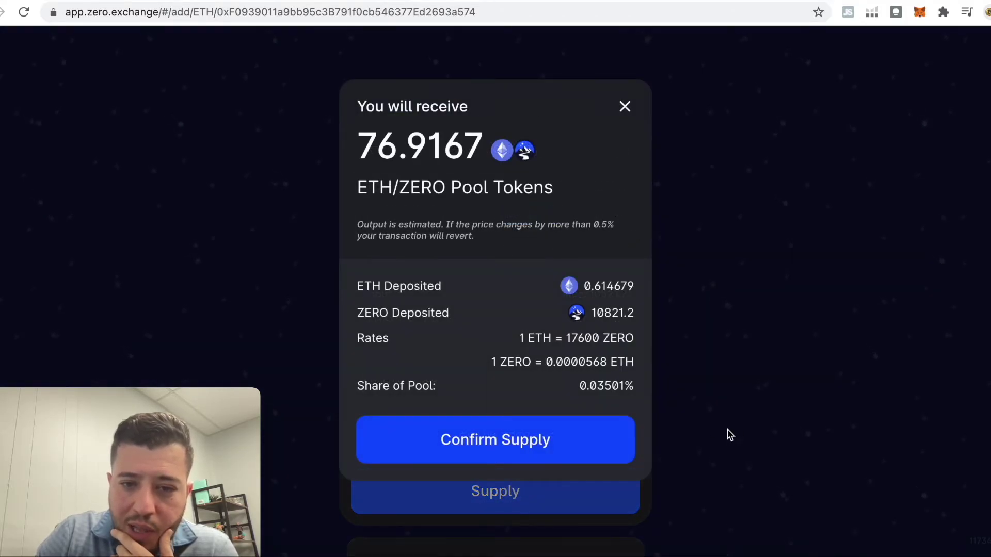
pyautogui.click(592, 438)
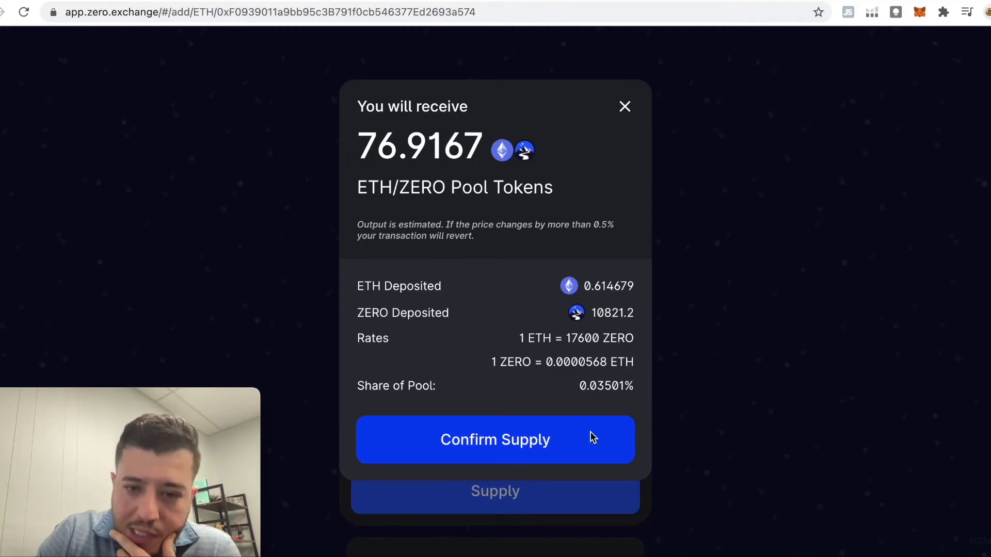
# Step: Set the add-liquidity transaction's gas fee to 0.015281 ETH in MetaMask, save it and confirm the transaction
pyautogui.click(919, 13)
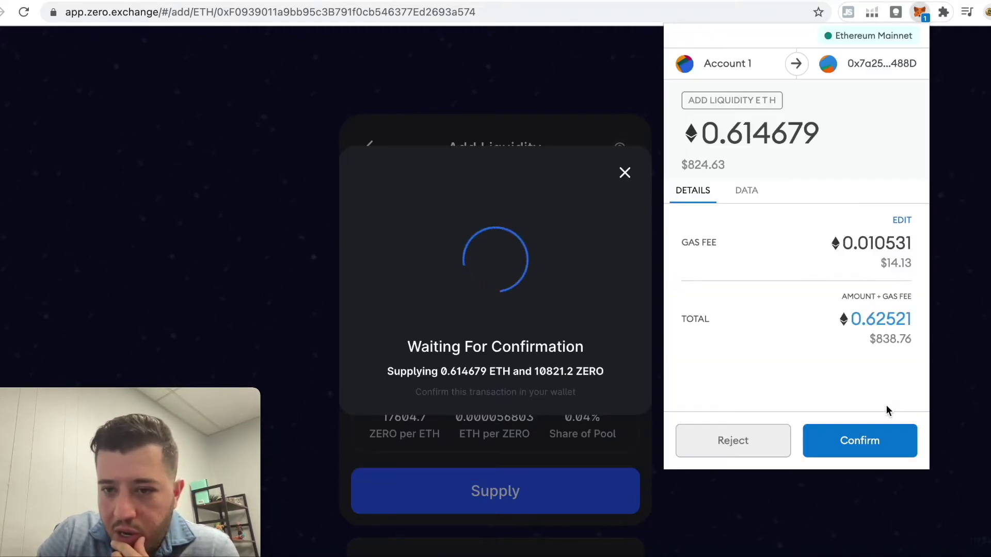
pyautogui.click(901, 221)
pyautogui.click(890, 216)
pyautogui.click(818, 435)
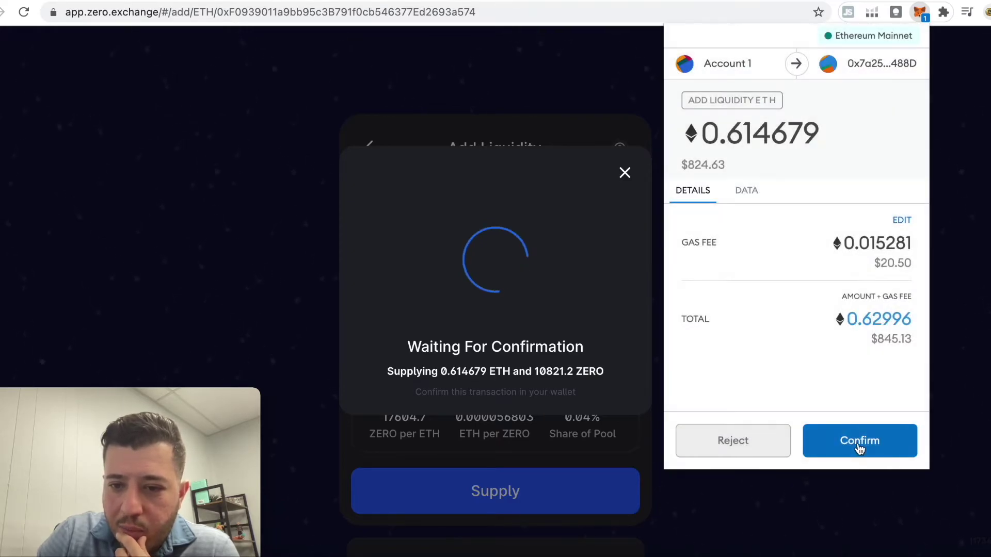
pyautogui.click(859, 442)
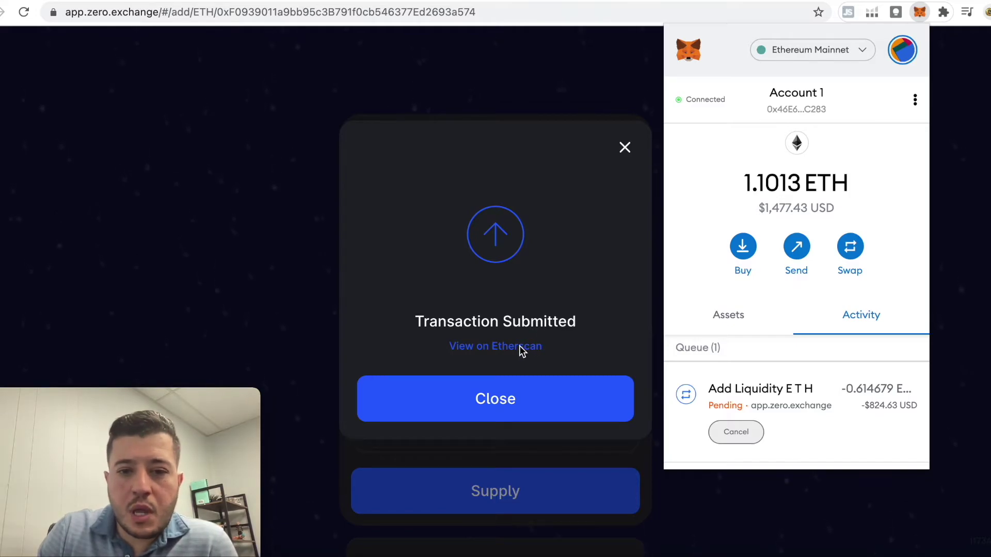
# Step: Check the newly submitted liquidity transaction on Etherscan, revisit the previous attempt's transaction pages and return to Zero Exchange
pyautogui.click(533, 275)
pyautogui.click(506, 346)
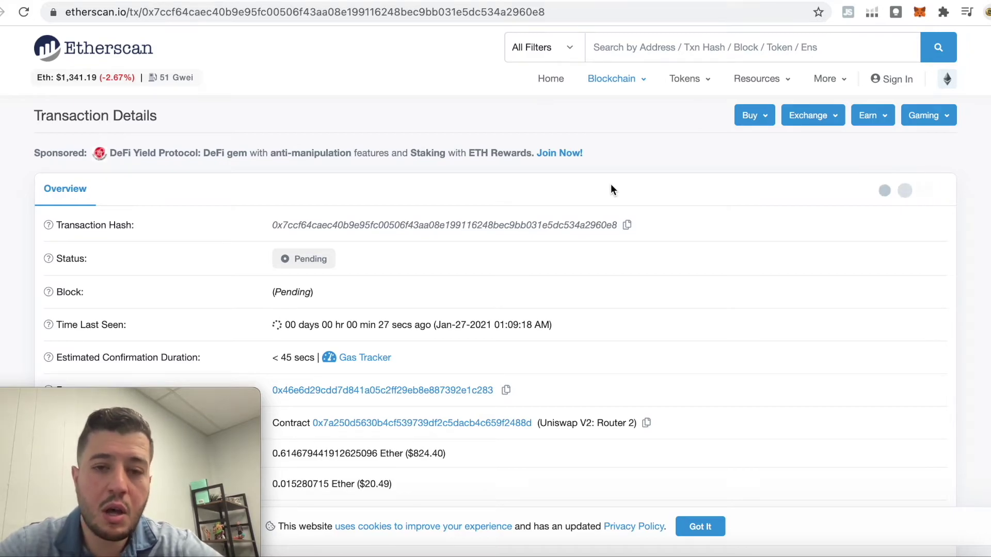
pyautogui.hotkey('ctrl', 'shift', 'Tab')
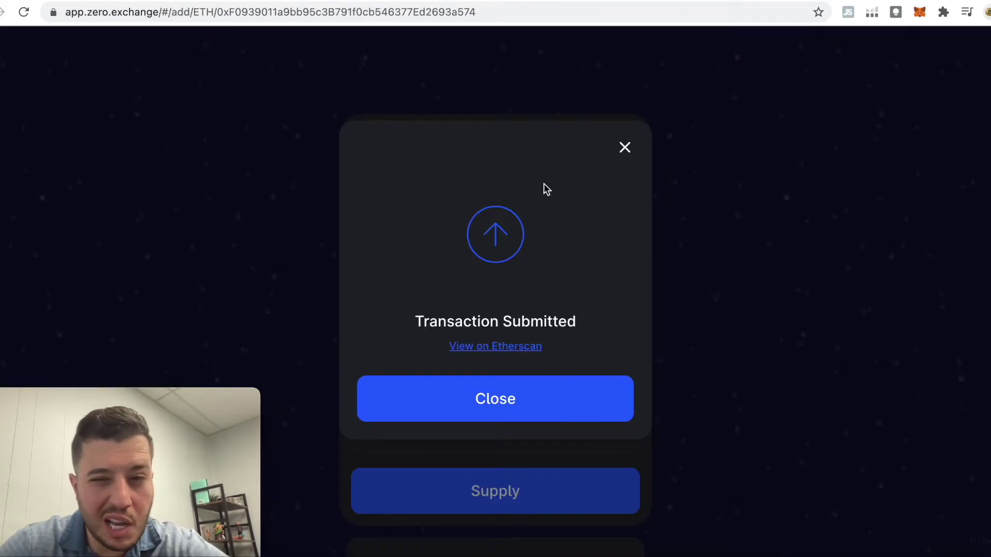
pyautogui.hotkey('ctrl', 'Tab')
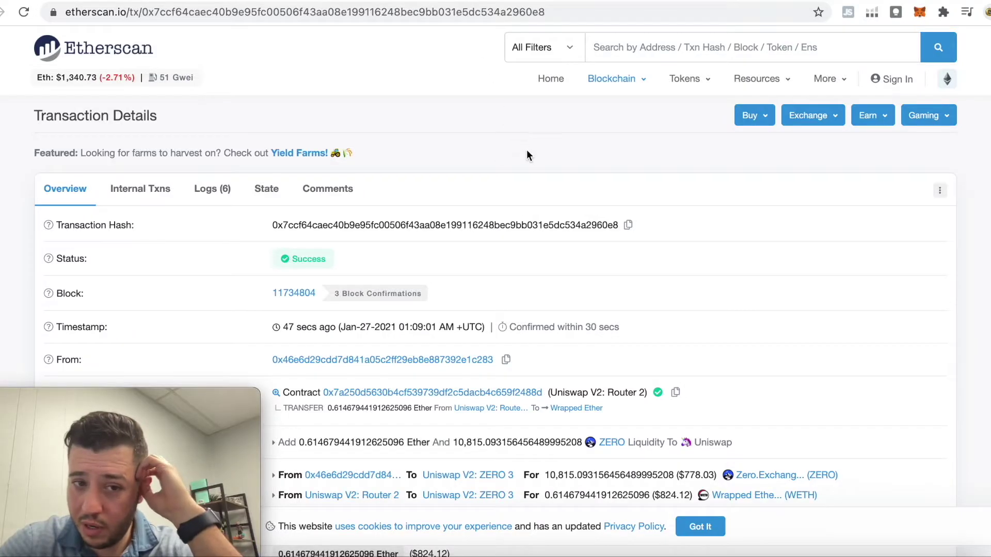
pyautogui.click(614, 0)
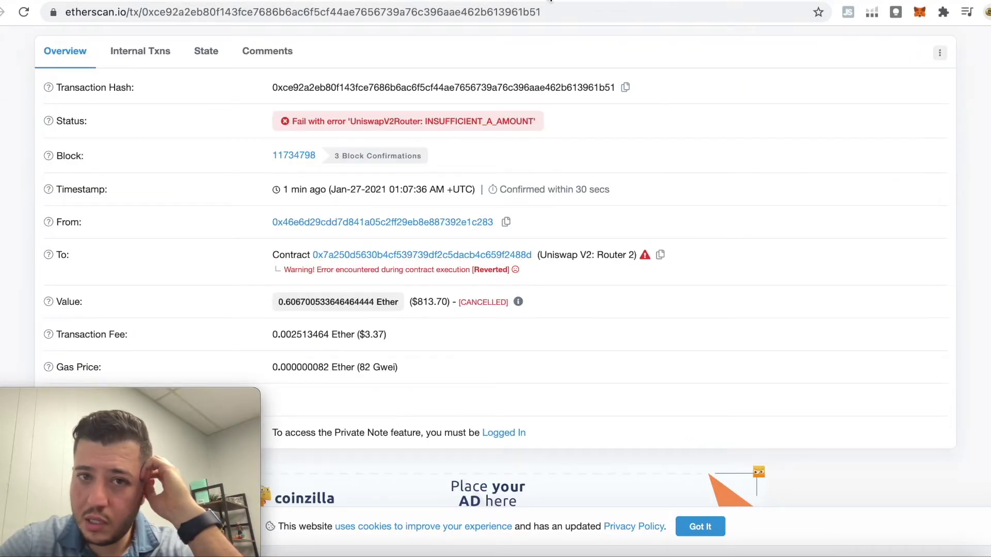
pyautogui.click(551, 1)
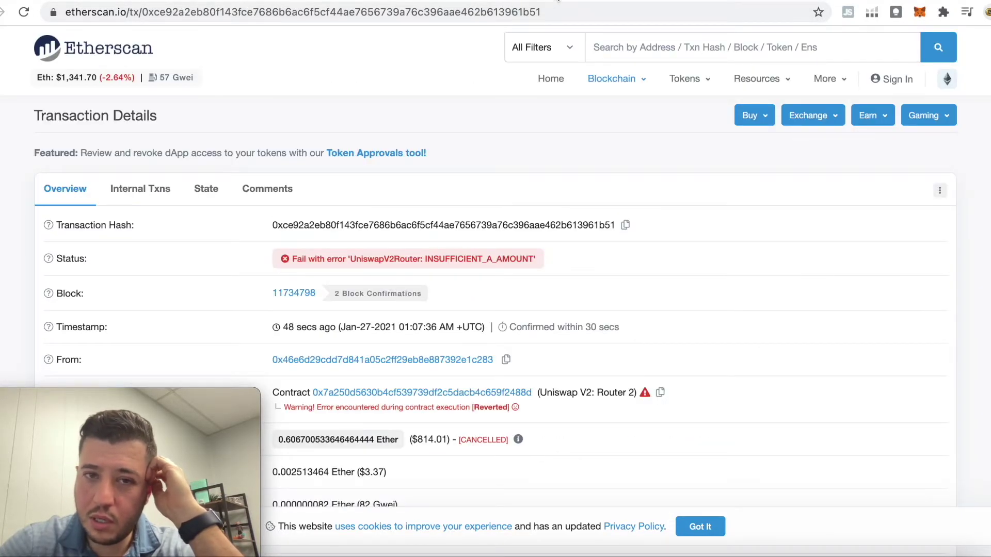
pyautogui.click(454, 1)
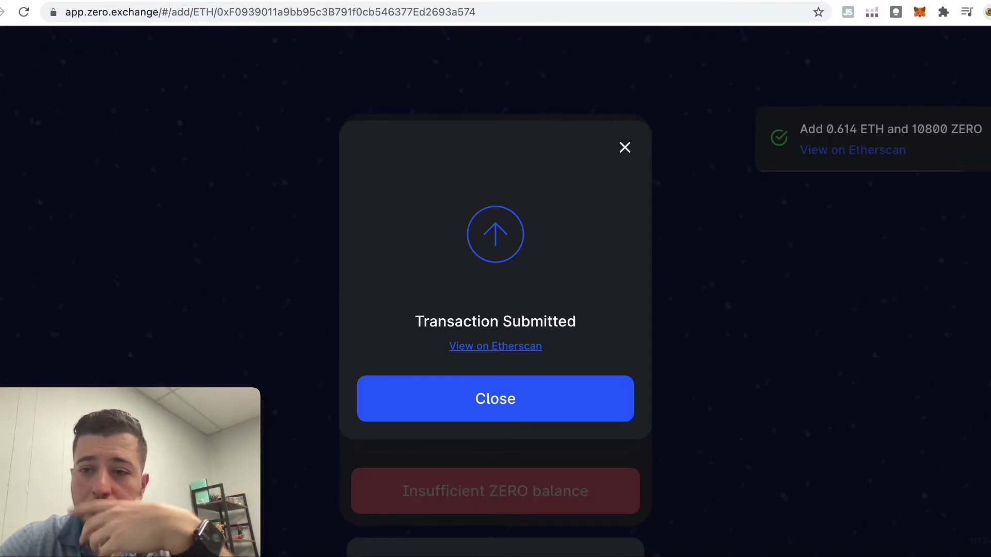
# Step: Dismiss the transaction submission notice and check the wallet balance and recent activity in MetaMask
pyautogui.click(624, 148)
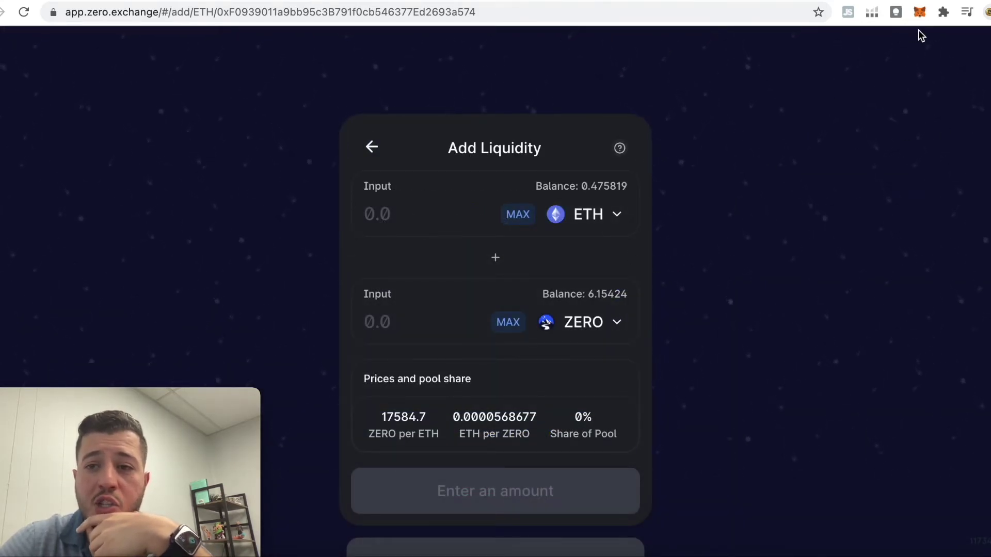
pyautogui.click(919, 12)
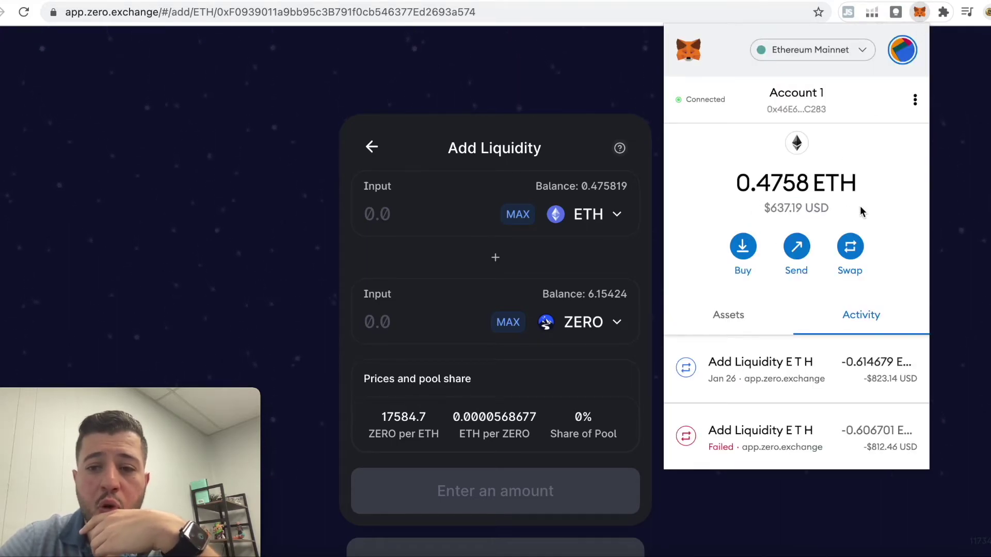
pyautogui.click(983, 204)
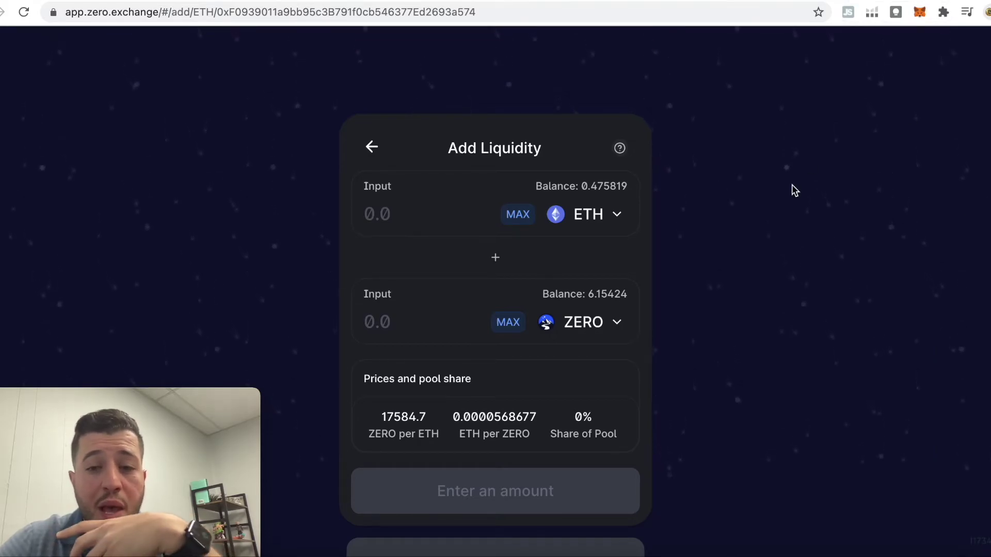
# Step: Leave the Add Liquidity form and open the ETH-ZERO pool's liquidity mining page to review its deposit details
pyautogui.click(374, 150)
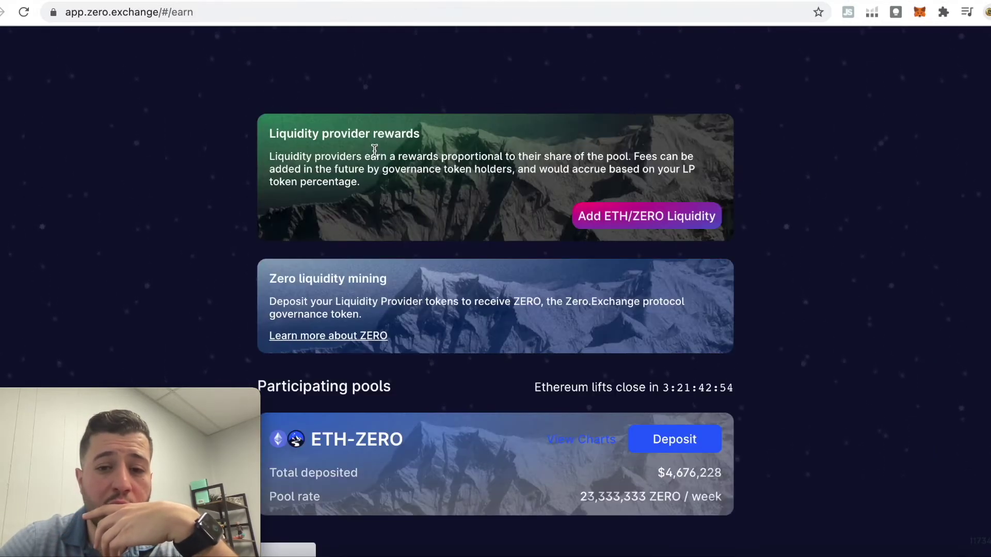
pyautogui.scroll(-1, 514, 386)
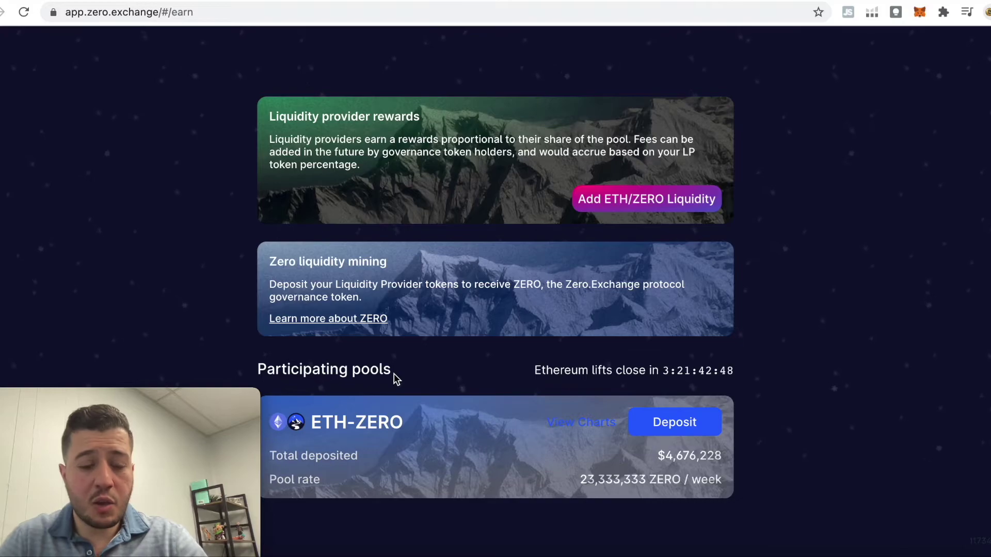
pyautogui.click(662, 420)
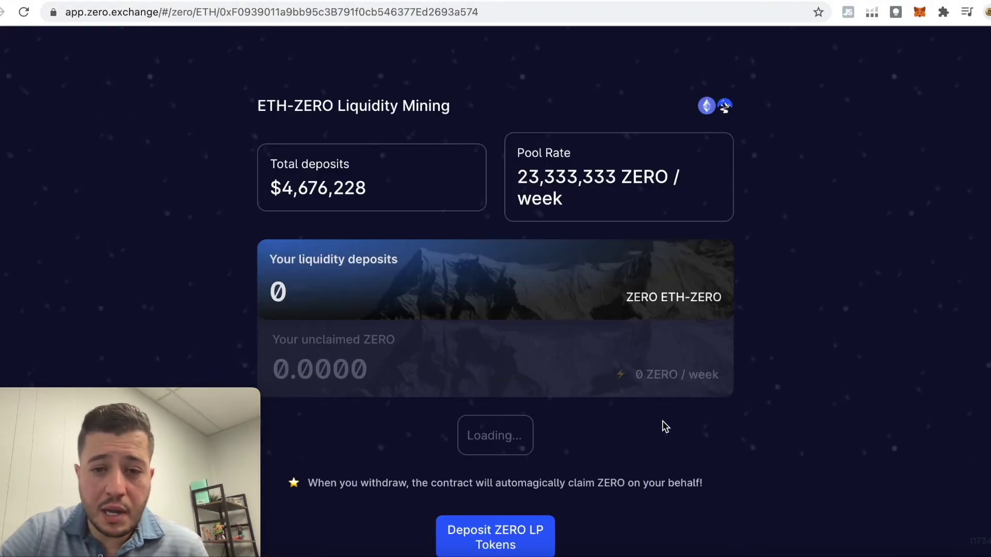
pyautogui.scroll(-1, 472, 269)
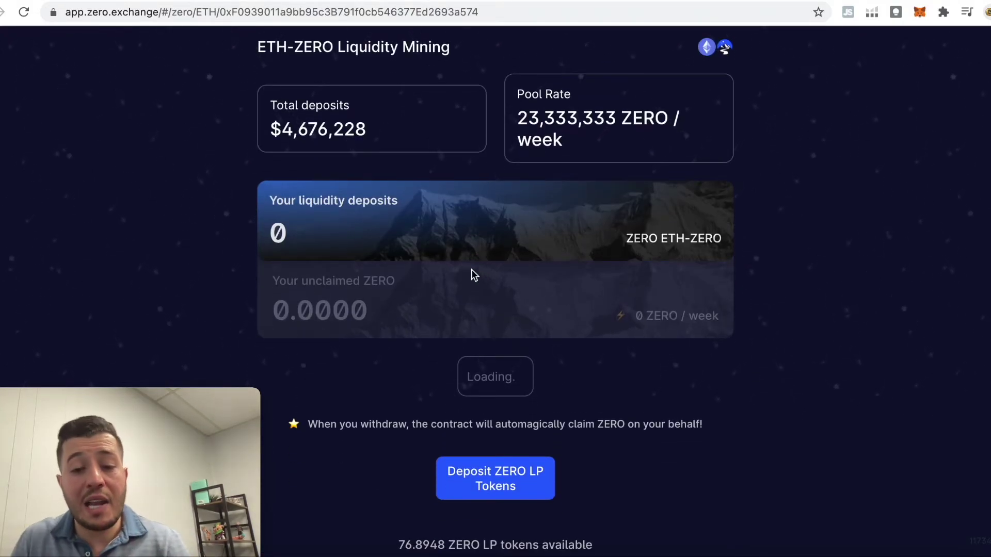
pyautogui.scroll(-1, 472, 269)
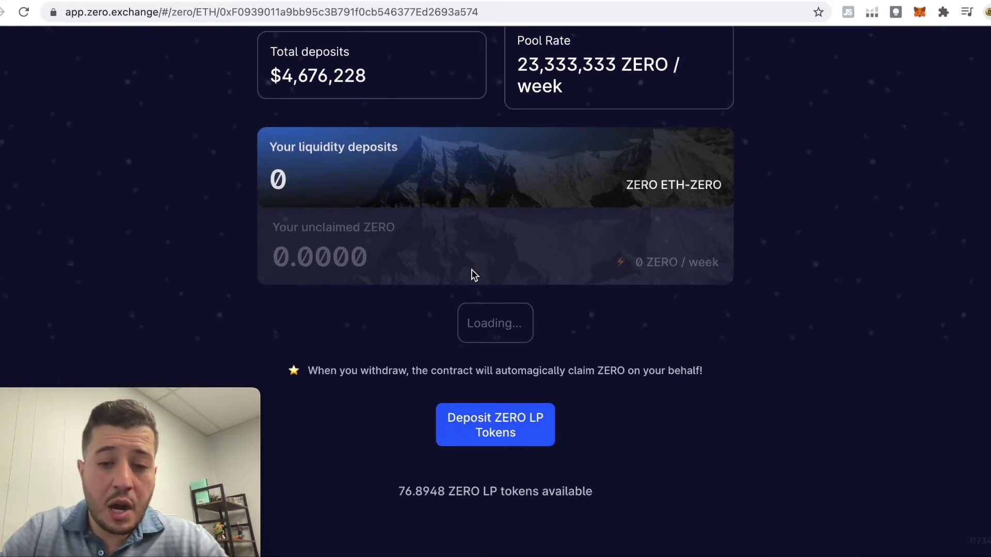
# Step: Enter the maximum available ZERO LP tokens for deposit, approve their use and authorize the approval request in MetaMask
pyautogui.click(494, 440)
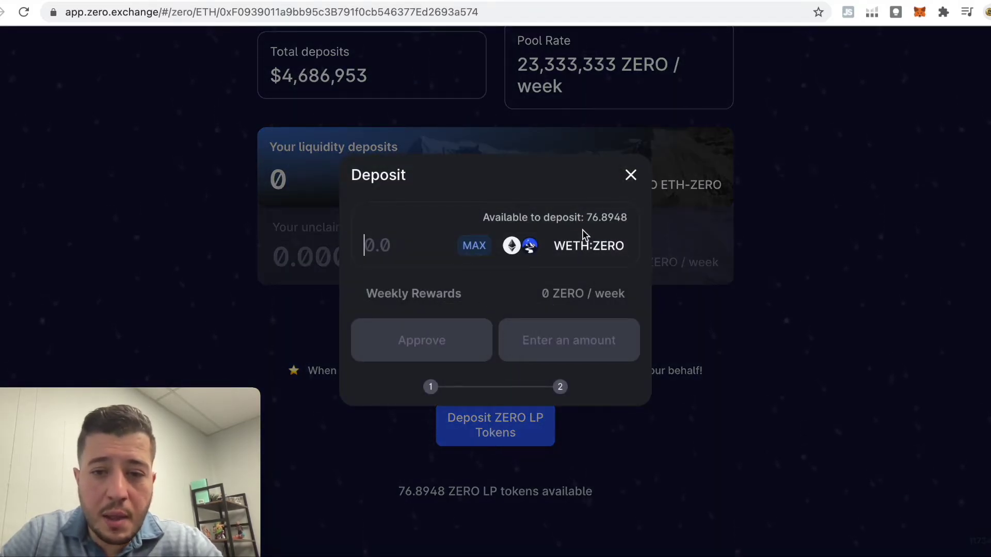
pyautogui.click(480, 251)
pyautogui.click(413, 349)
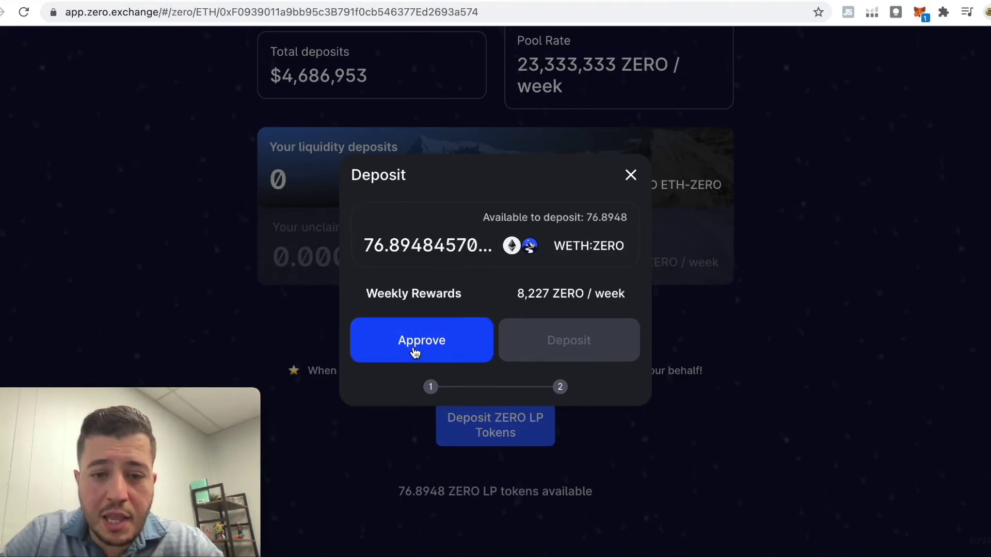
pyautogui.click(920, 13)
pyautogui.click(879, 432)
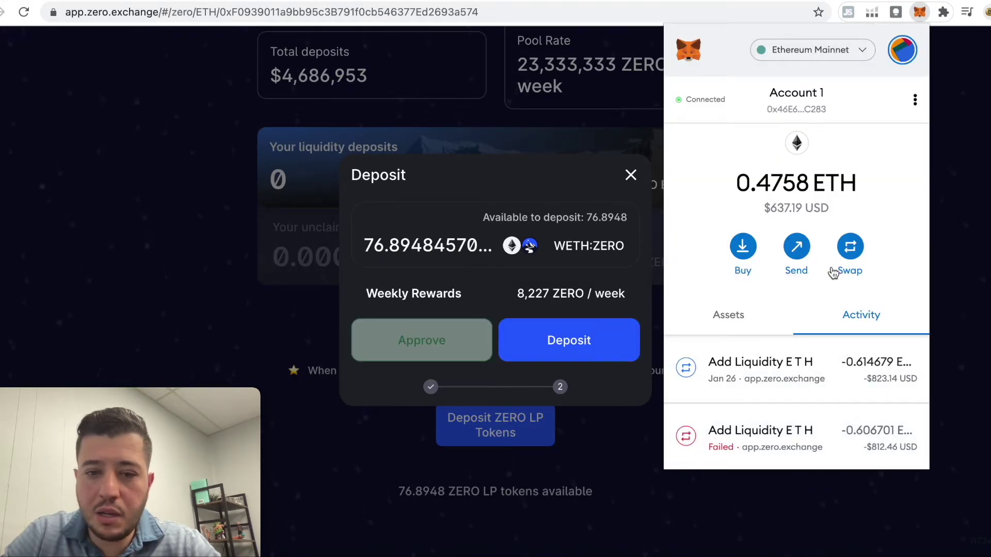
# Step: Submit the ZERO LP token deposit, select the Fast gas fee in MetaMask and confirm the transaction
pyautogui.click(601, 346)
pyautogui.click(601, 345)
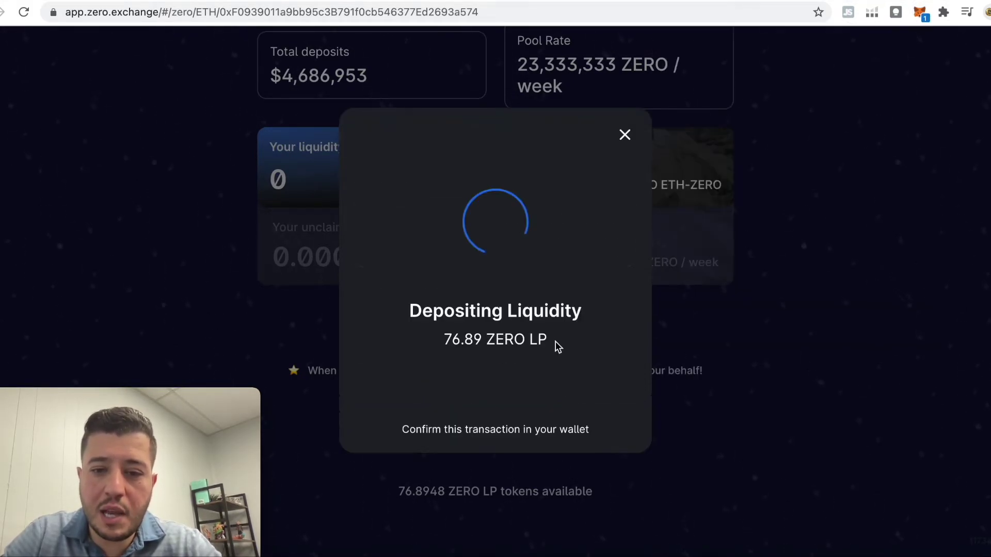
pyautogui.click(921, 18)
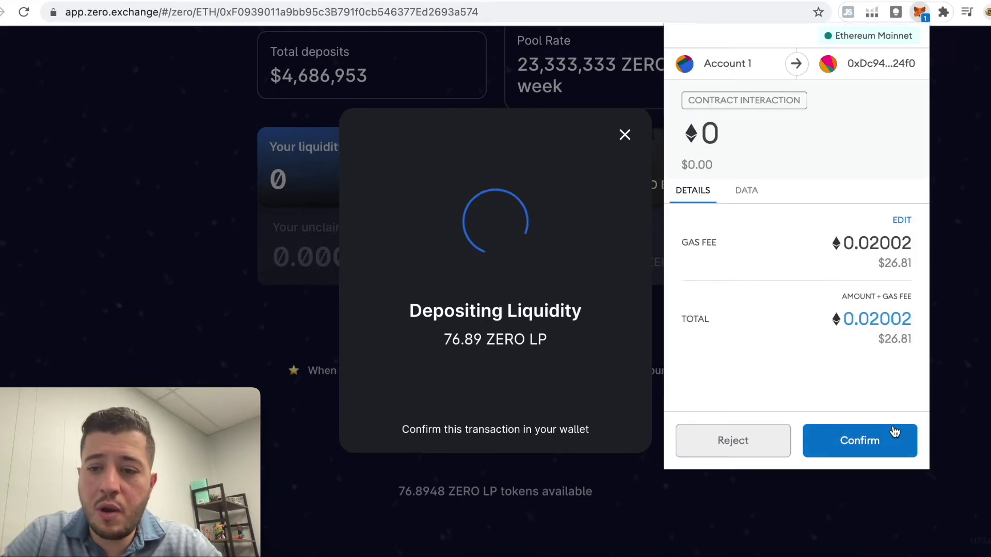
pyautogui.click(904, 220)
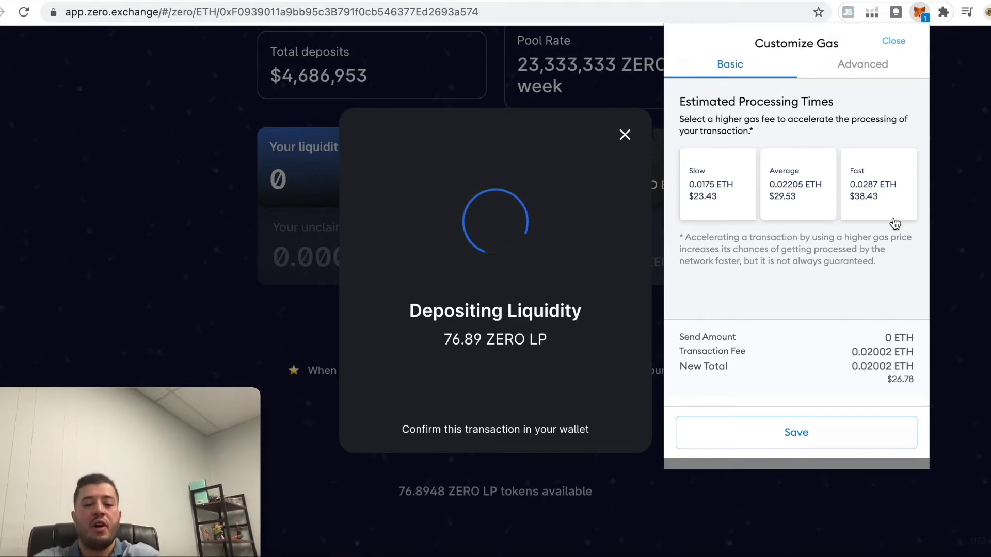
pyautogui.click(895, 223)
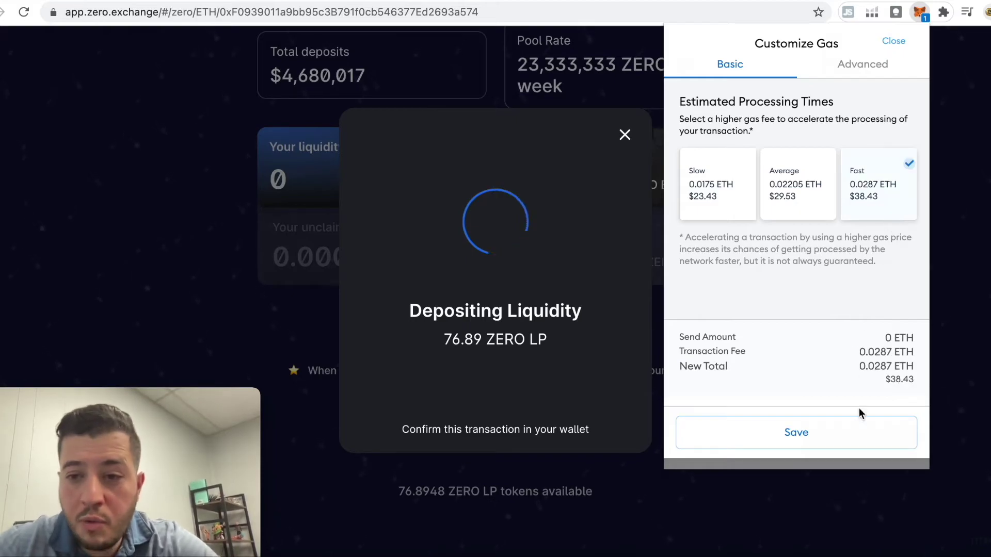
pyautogui.click(870, 433)
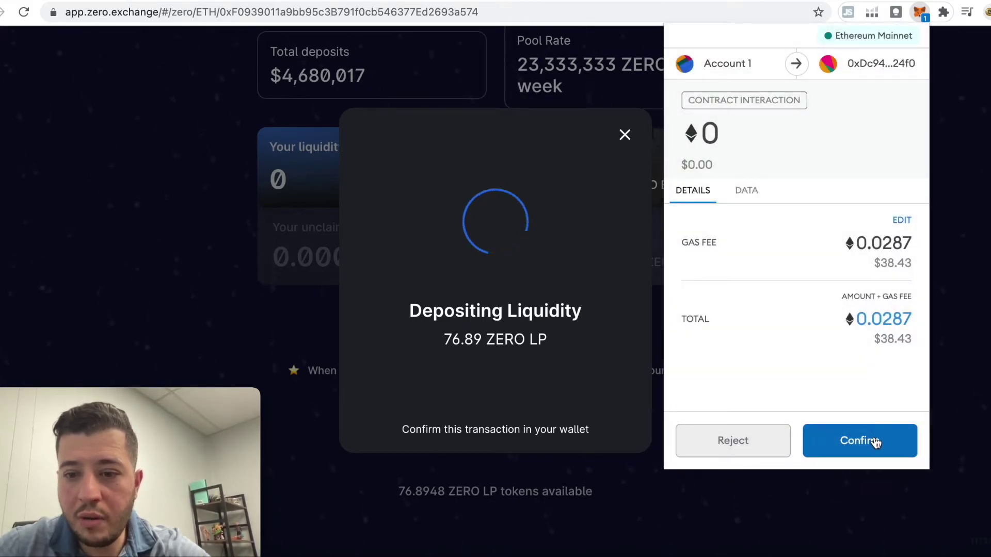
pyautogui.click(875, 443)
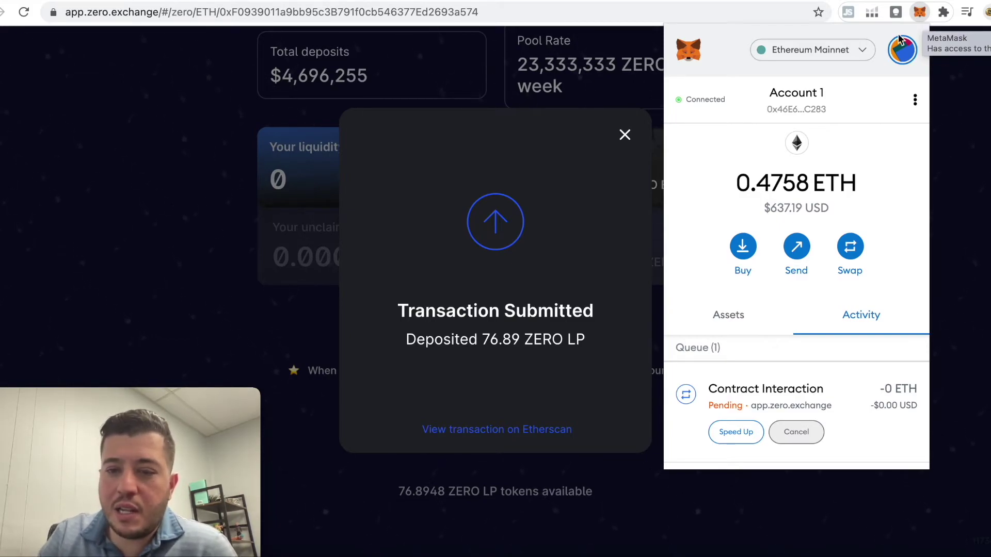
# Step: Check the deposit transaction on Etherscan, return to Zero Exchange and dismiss the submission notice to check the liquidity deposits
pyautogui.click(512, 429)
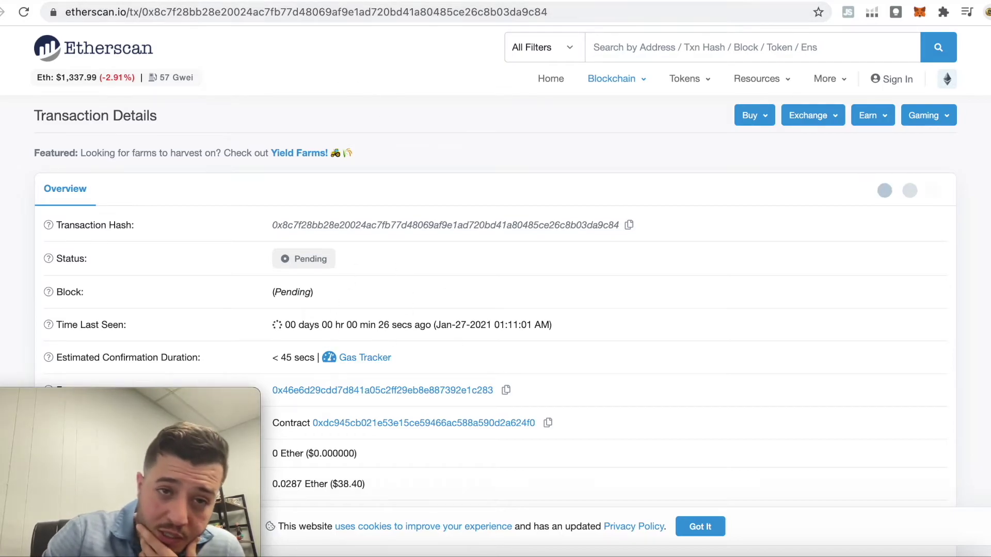
pyautogui.hotkey('ctrl', 'shift', 'Tab')
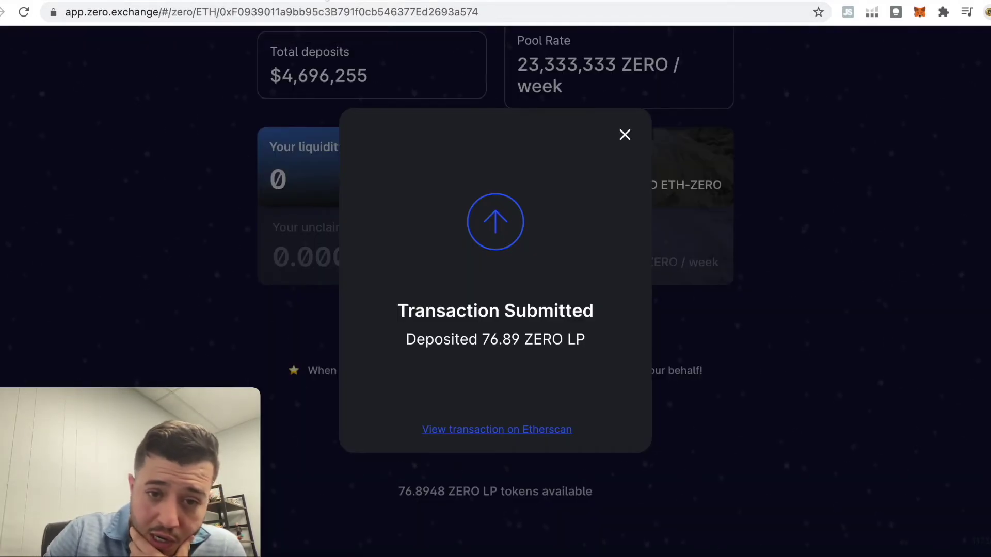
pyautogui.click(625, 135)
pyautogui.scroll(2, 661, 285)
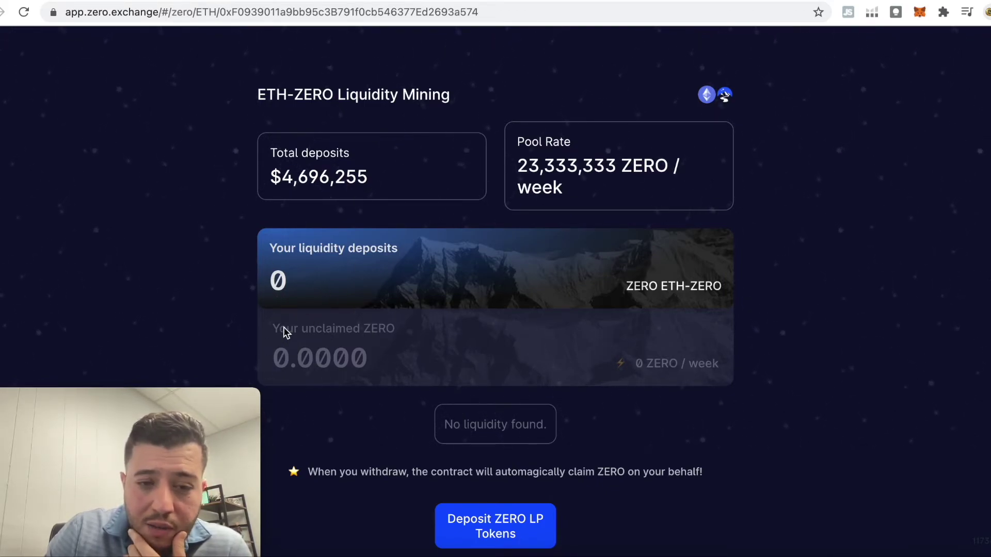
pyautogui.doubleClick(278, 280)
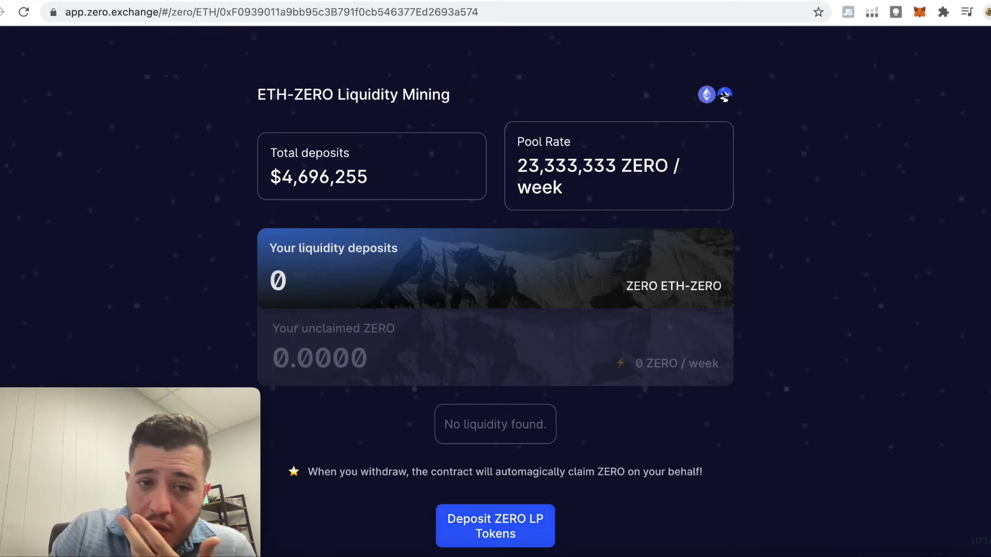
# Step: Reload the ETH-ZERO liquidity mining page and examine the deposit, weekly reward rate and ETH/ZERO pool stats
pyautogui.click(25, 12)
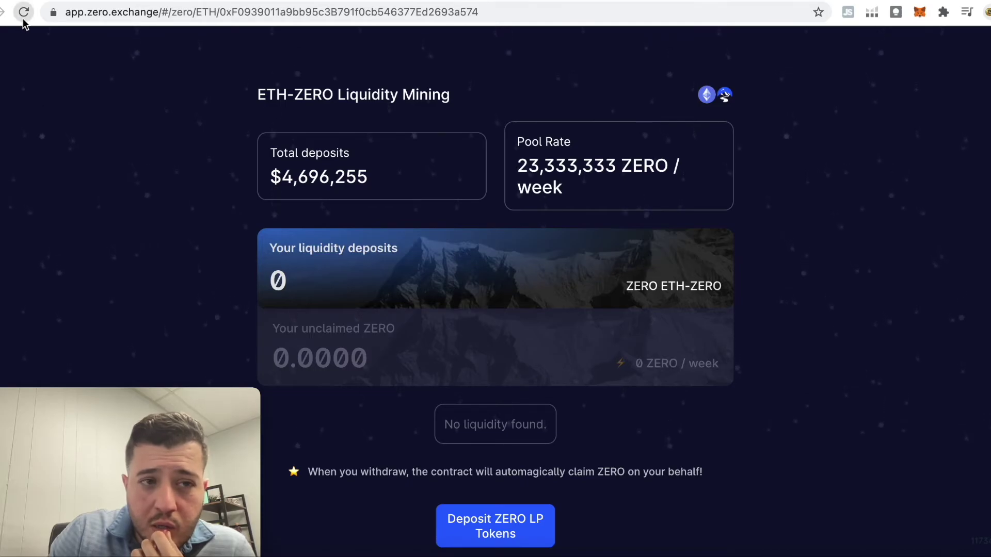
pyautogui.scroll(-2, 477, 379)
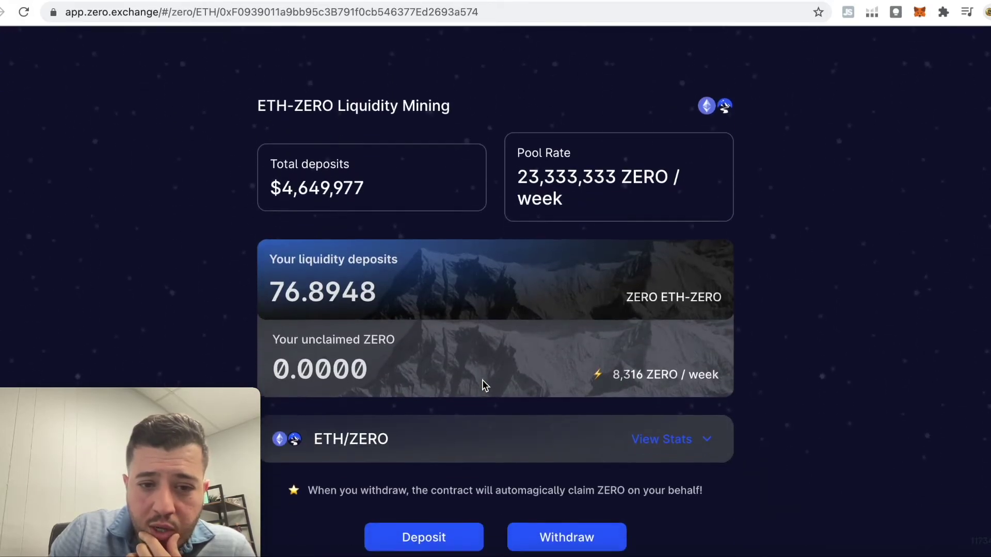
pyautogui.scroll(-1, 263, 286)
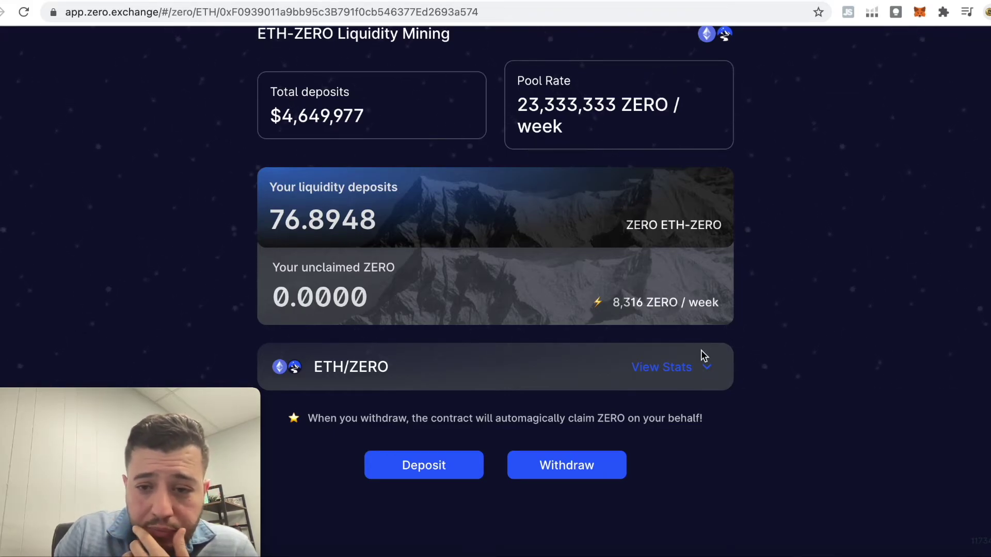
pyautogui.click(703, 369)
pyautogui.scroll(-1, 790, 411)
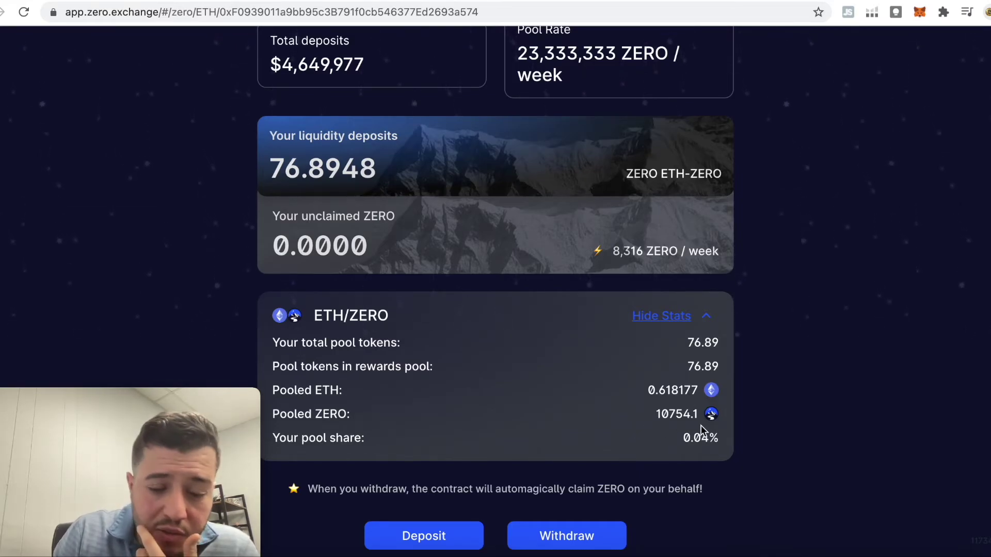
pyautogui.click(687, 315)
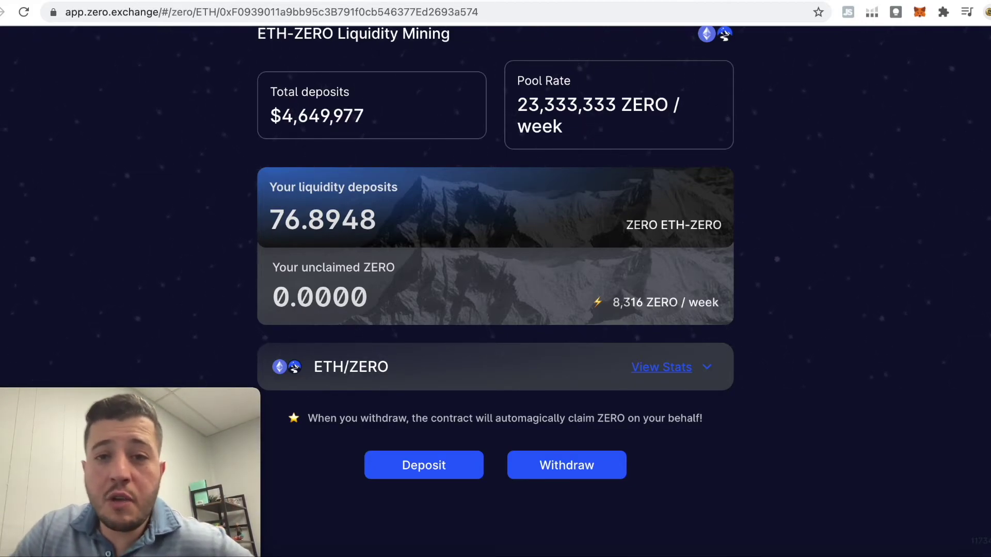
# Step: Open CoinGecko in a new tab, search for "zero" and review the Zero Exchange (ZERO) price page
pyautogui.press('super+t')
pyautogui.write('coin')
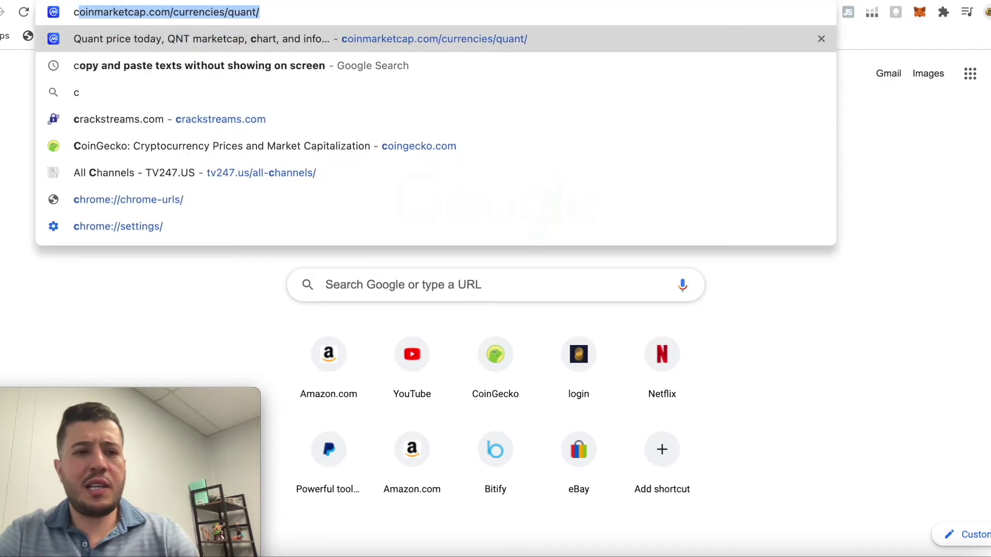
pyautogui.click(346, 176)
pyautogui.click(768, 194)
pyautogui.write('zero')
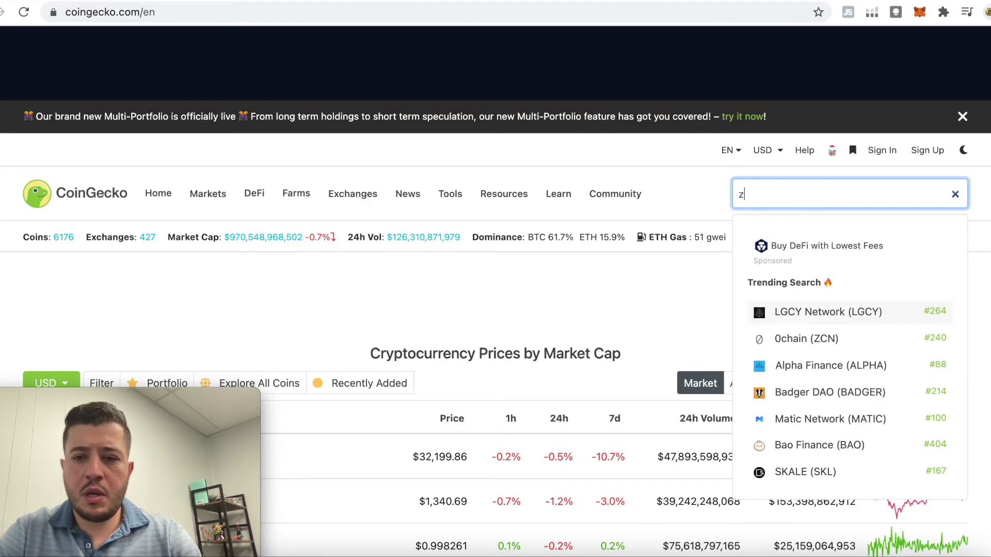
pyautogui.click(843, 370)
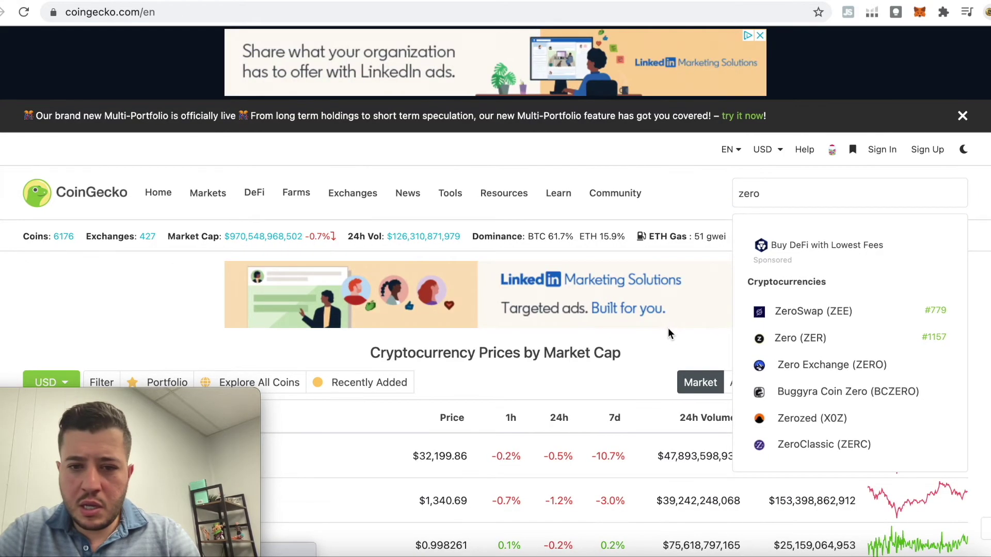
pyautogui.scroll(-2, 749, 311)
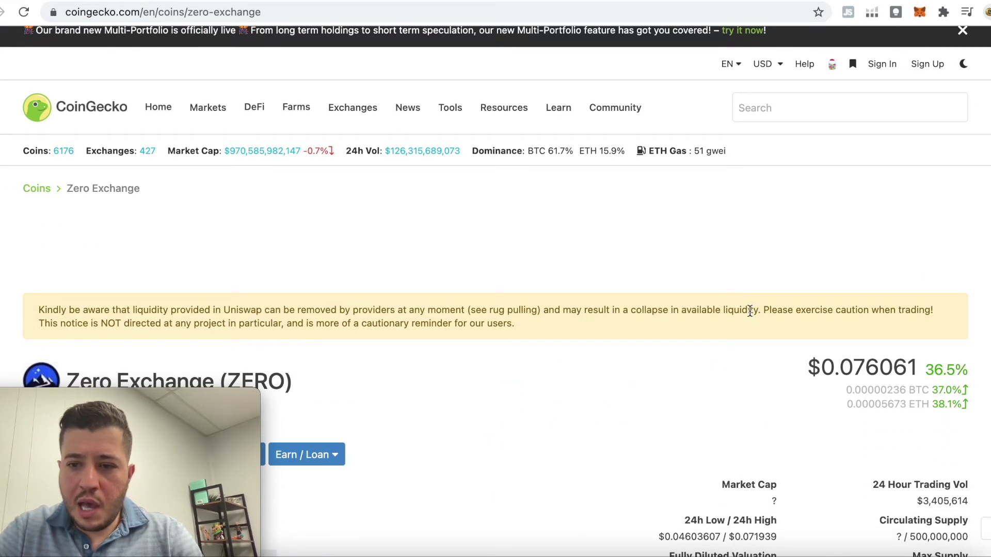
pyautogui.scroll(-1, 749, 310)
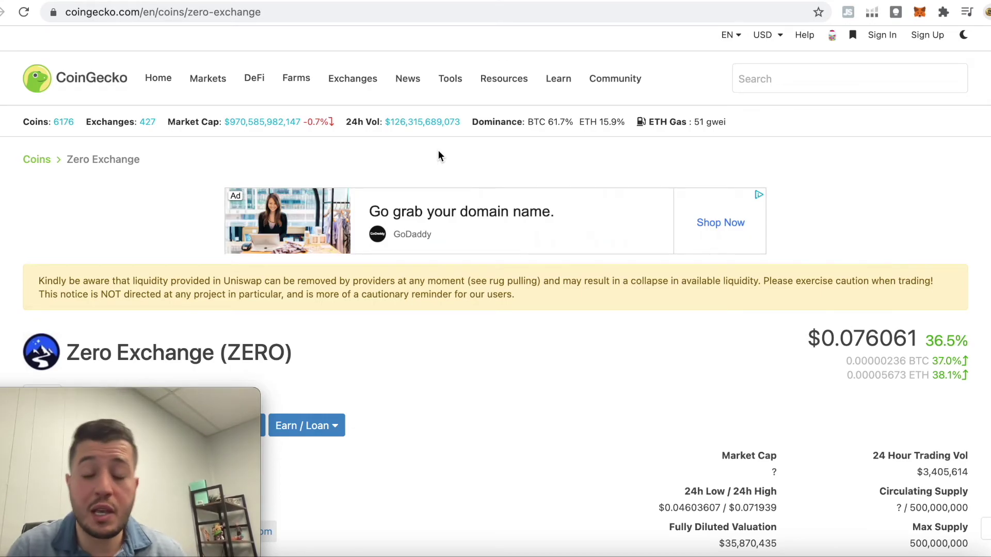
# Step: Switch to the MetaMask seed phrase restore page, enter and confirm a new password, and restore the account
pyautogui.click(283, 1)
pyautogui.scroll(-1, 332, 144)
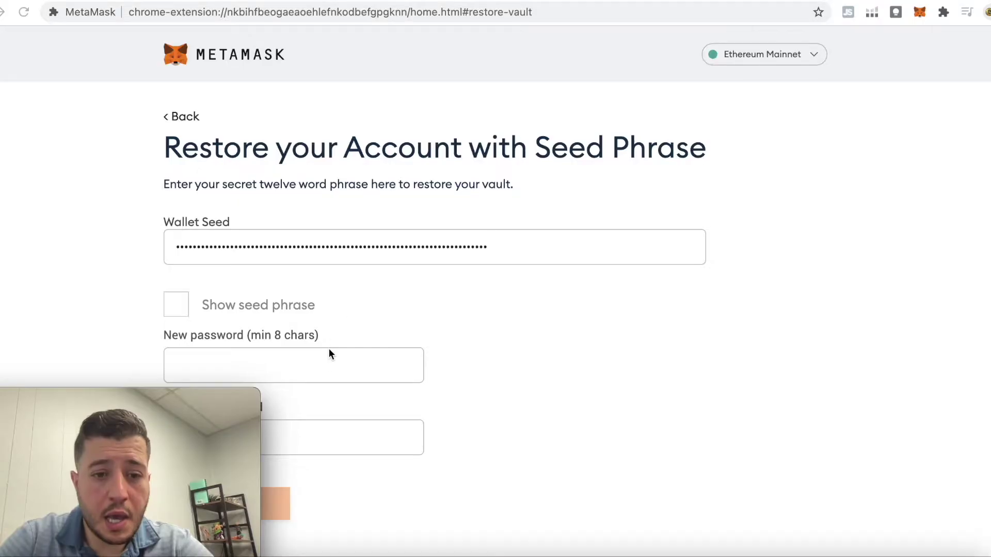
pyautogui.click(321, 368)
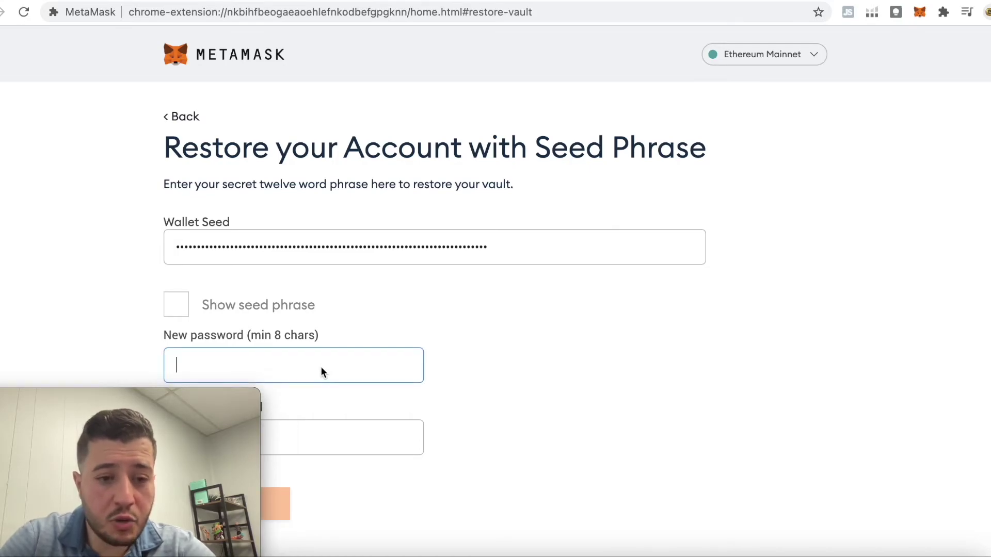
pyautogui.write('••••••••••')
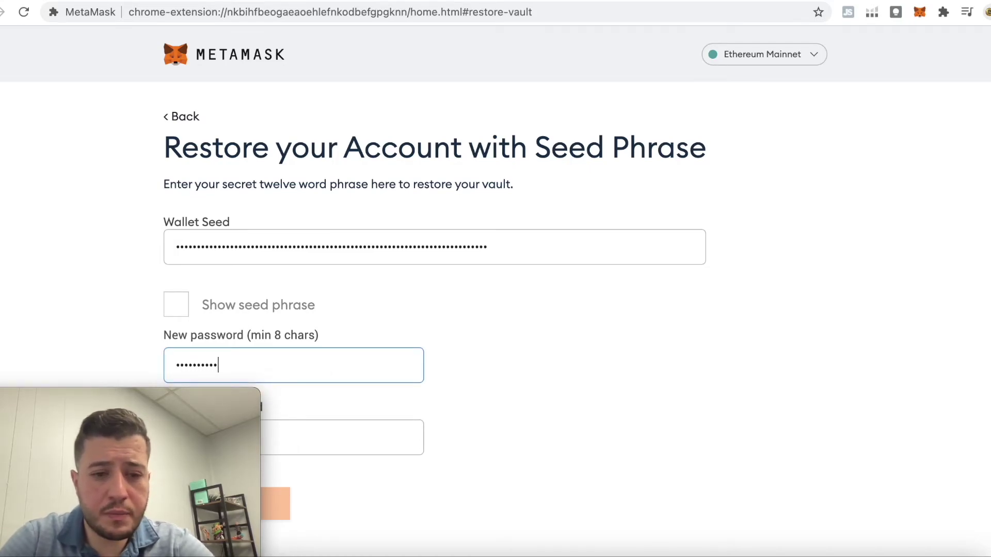
pyautogui.click(341, 454)
pyautogui.write('•••••')
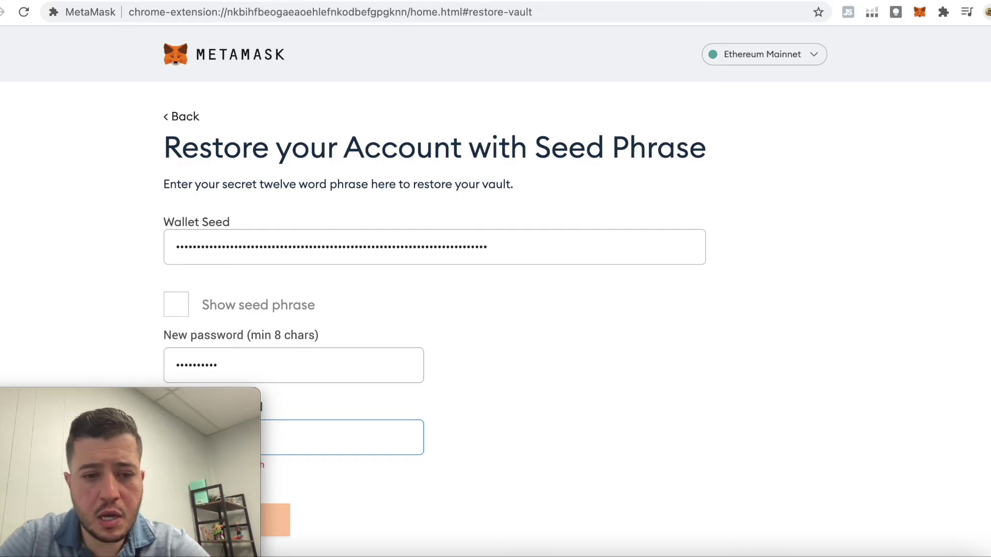
pyautogui.write('•')
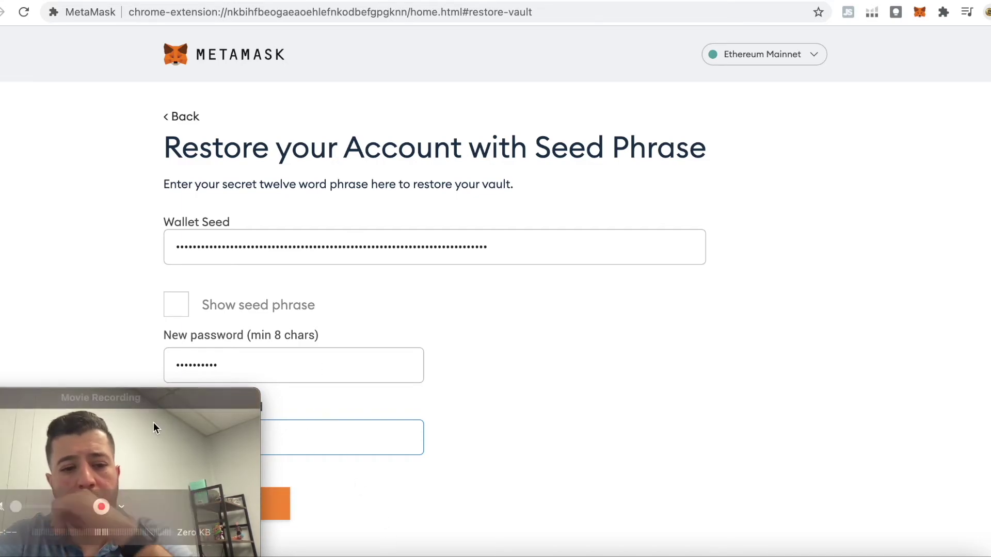
pyautogui.click(288, 500)
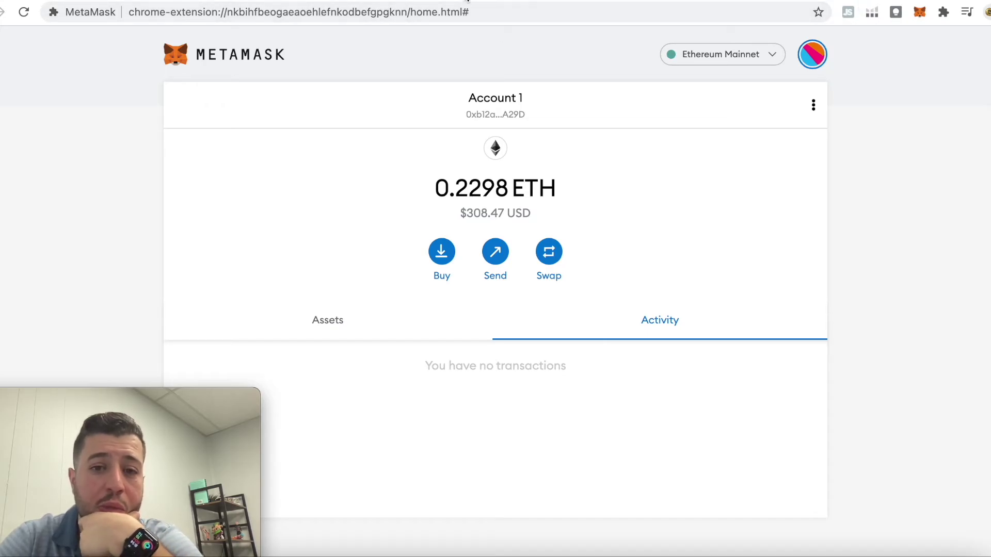
# Step: Return to the Zero Exchange ETH-ZERO mining page and connect the restored MetaMask wallet using Account 1
pyautogui.click(312, 0)
pyautogui.click(312, 0)
pyautogui.scroll(5, 553, 156)
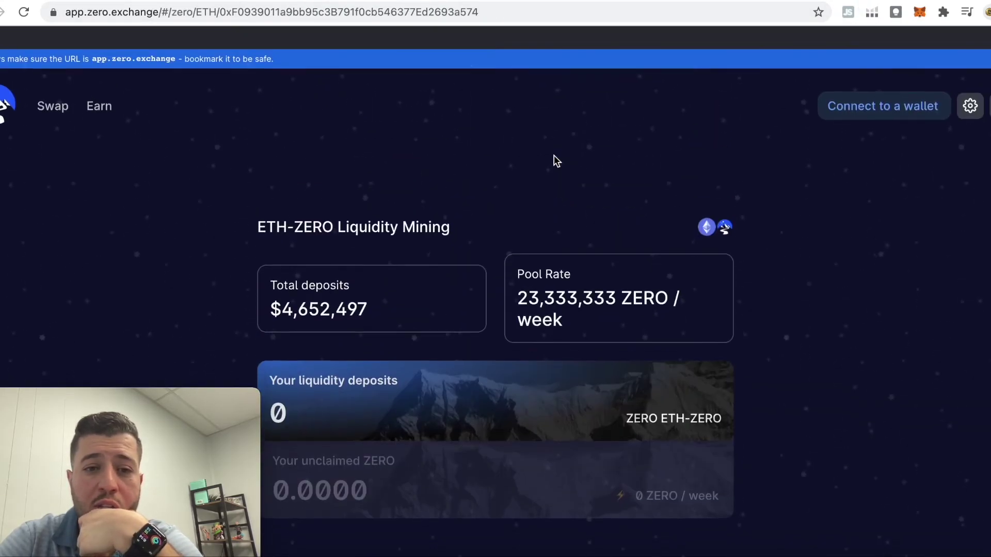
pyautogui.click(886, 86)
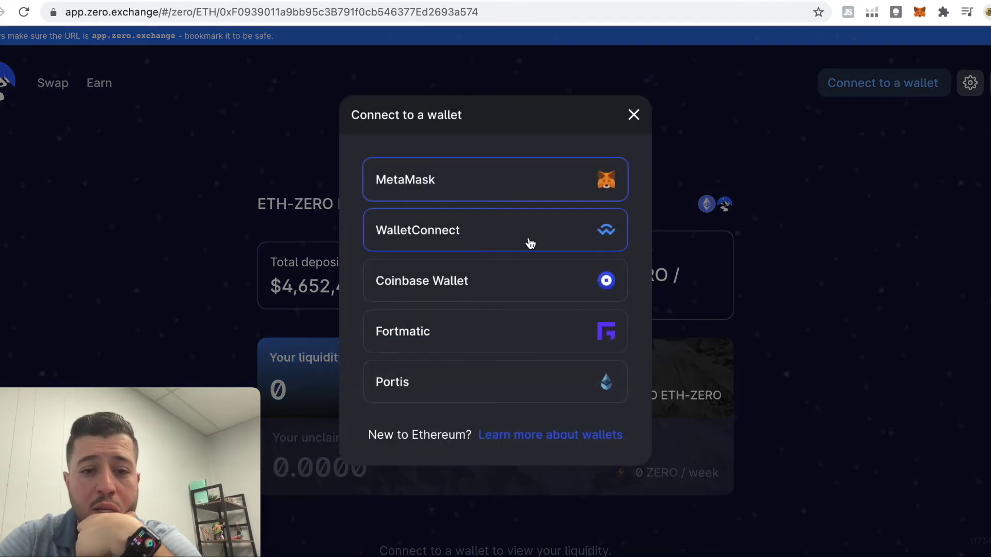
pyautogui.click(542, 178)
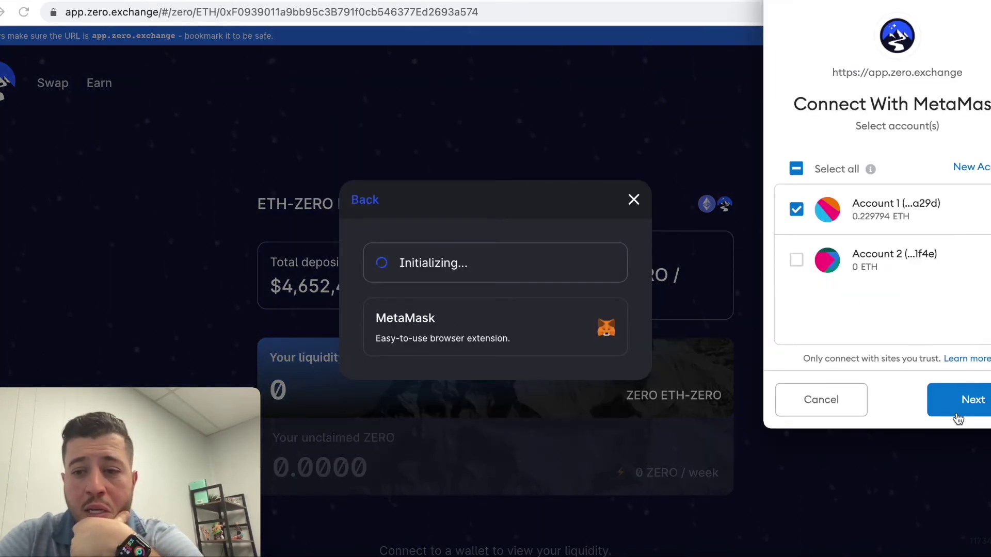
pyautogui.click(969, 402)
pyautogui.click(975, 401)
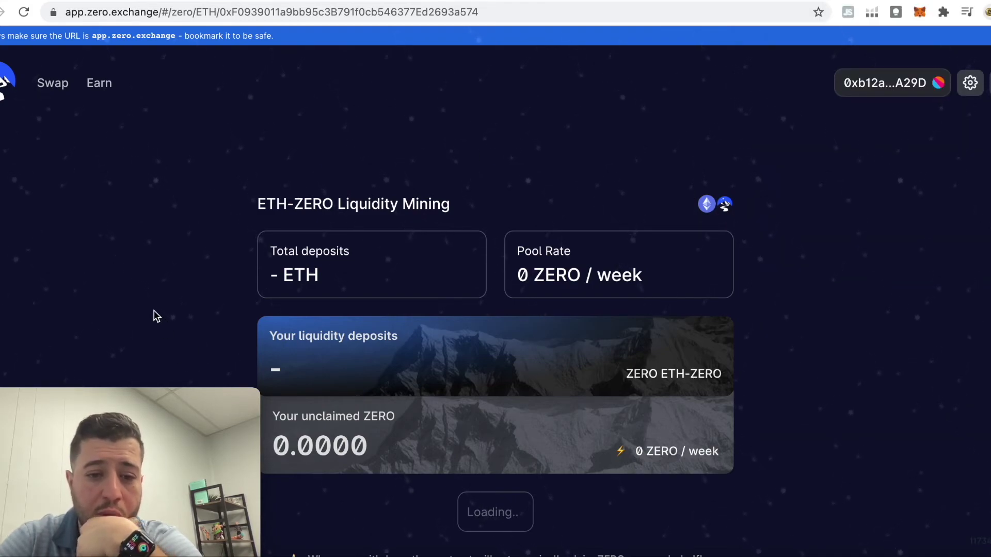
# Step: Examine the connected account's liquidity deposits, unclaimed ZERO rewards and expanded ETH/ZERO pool stats
pyautogui.scroll(-3, 445, 265)
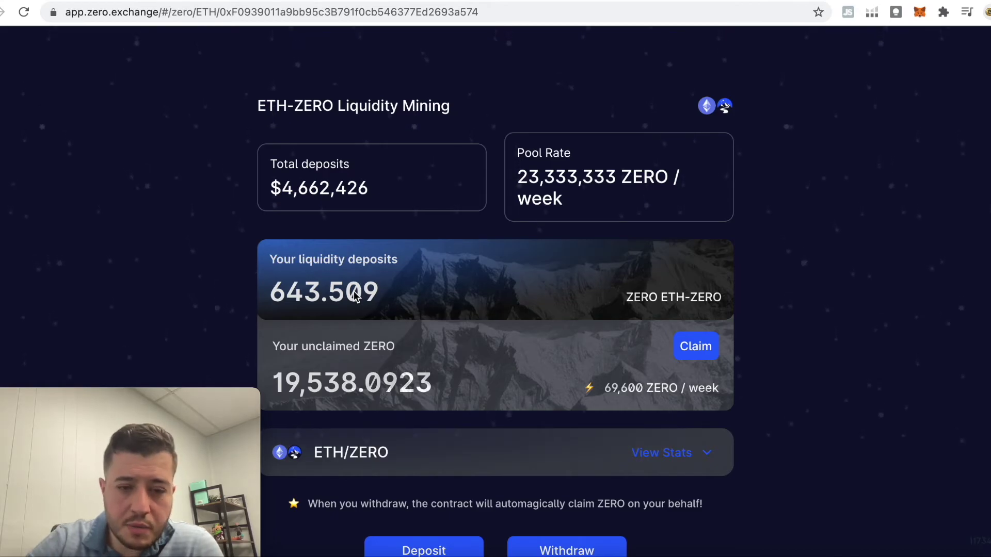
pyautogui.click(676, 453)
pyautogui.scroll(-4, 681, 413)
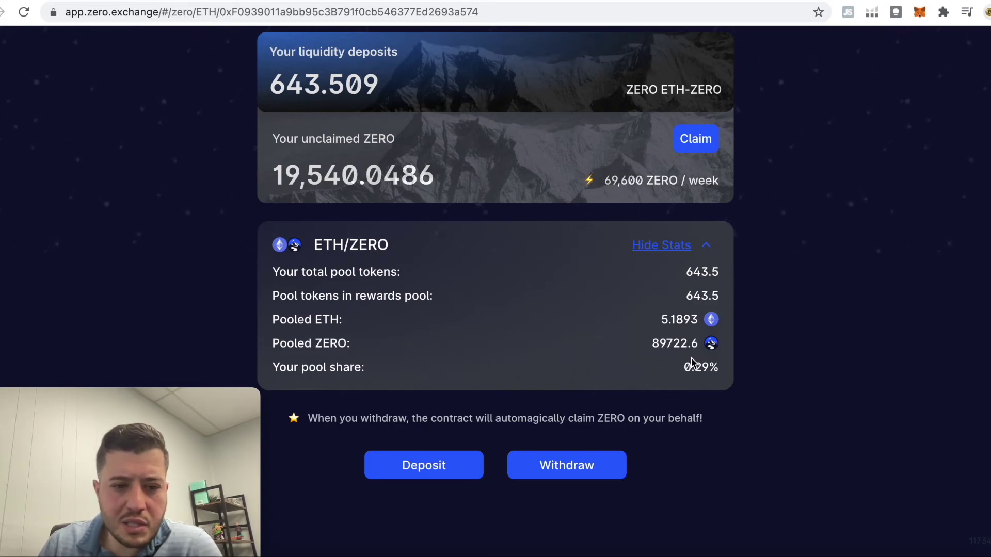
# Step: Claim the unclaimed ZERO rewards and confirm the transaction in MetaMask with the Fast gas fee
pyautogui.scroll(3, 692, 358)
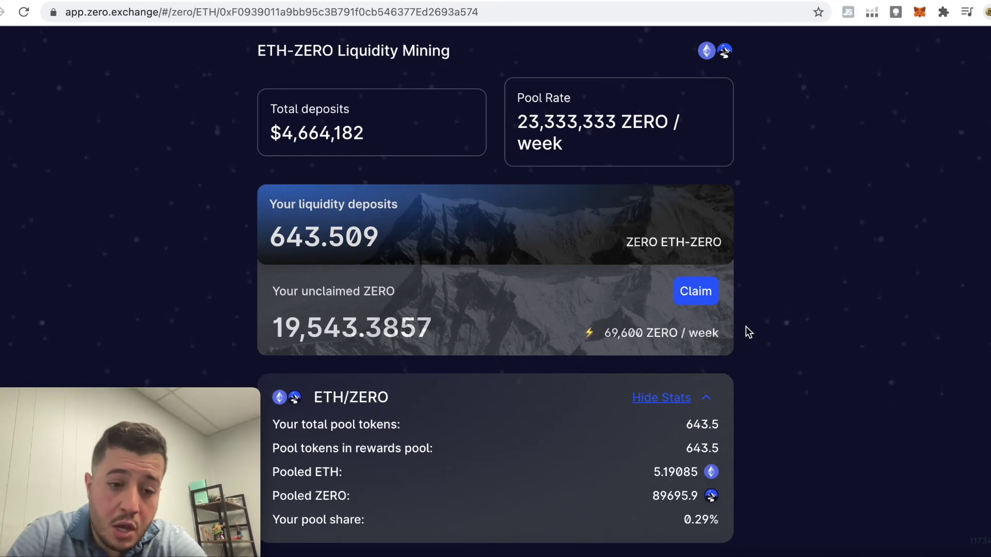
pyautogui.click(691, 295)
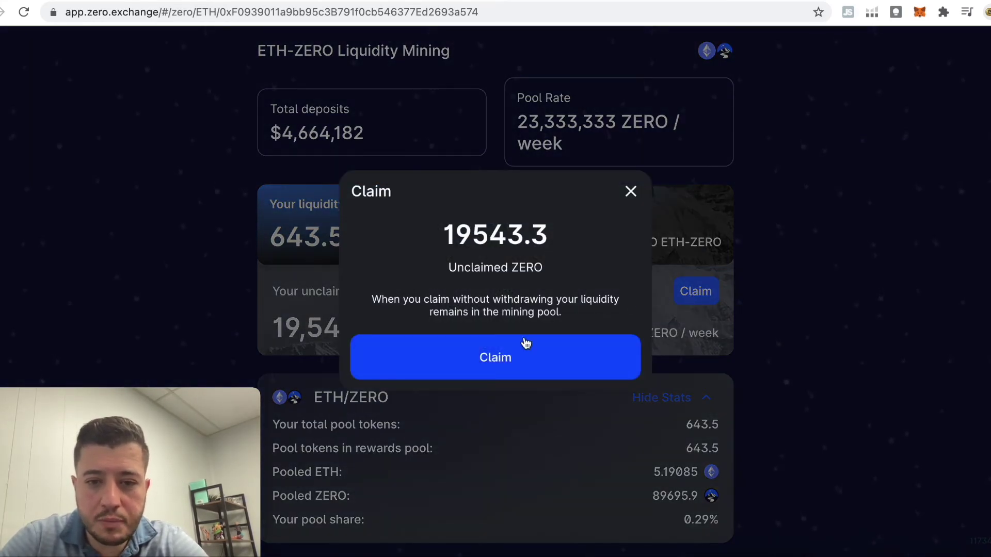
pyautogui.click(507, 341)
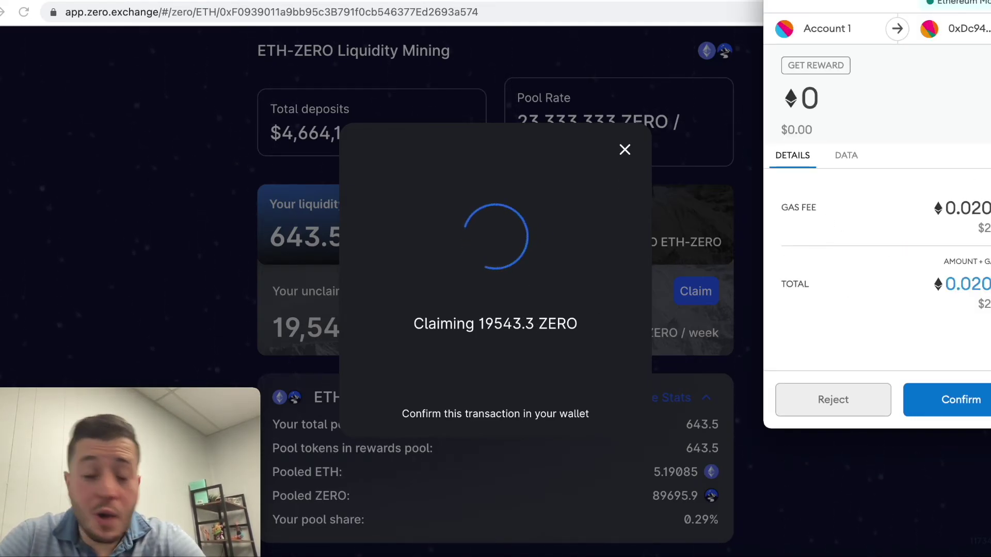
pyautogui.click(960, 207)
pyautogui.click(987, 158)
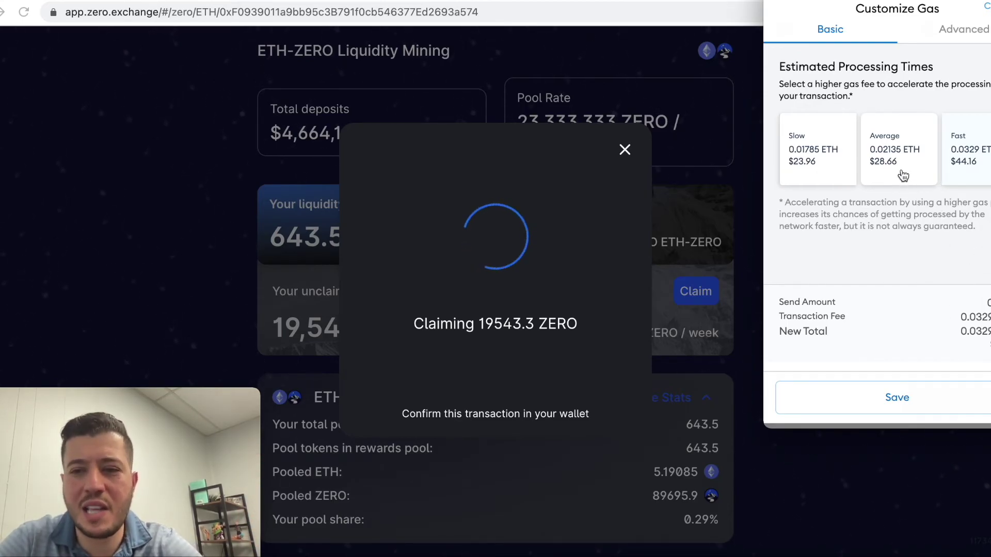
pyautogui.click(900, 398)
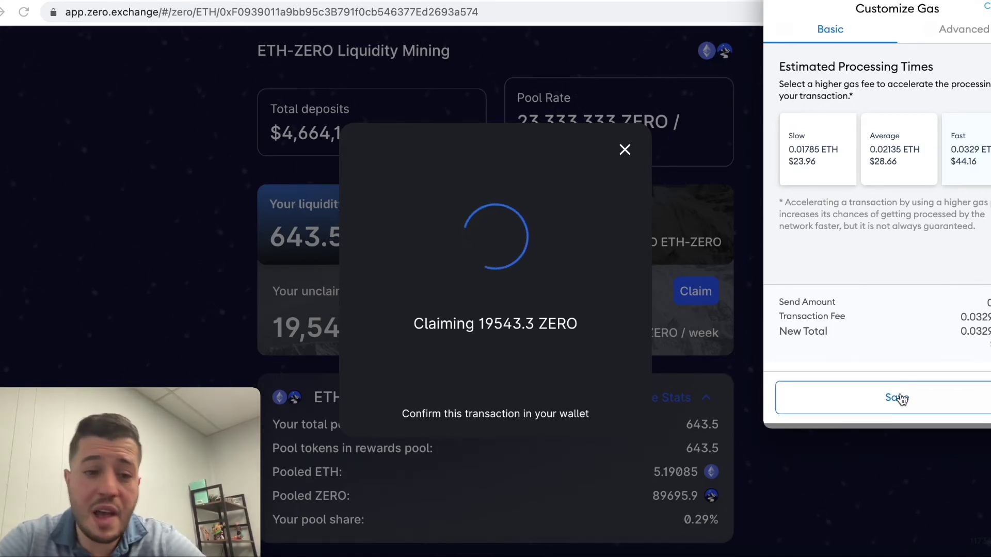
pyautogui.click(901, 399)
pyautogui.click(969, 406)
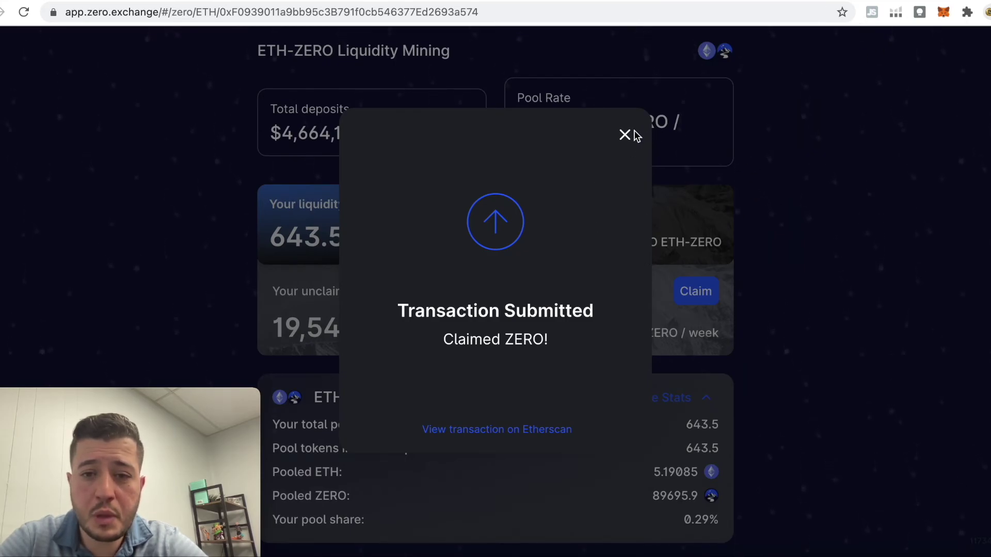
# Step: Check the claim transaction's status on Etherscan, close the submission notice and return to the ETH-ZERO mining page
pyautogui.click(516, 429)
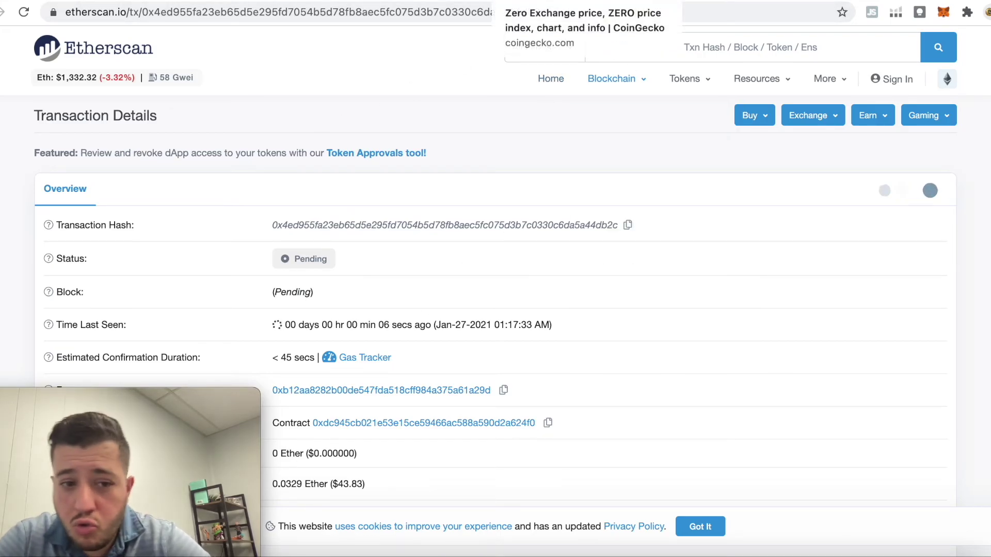
pyautogui.click(268, 1)
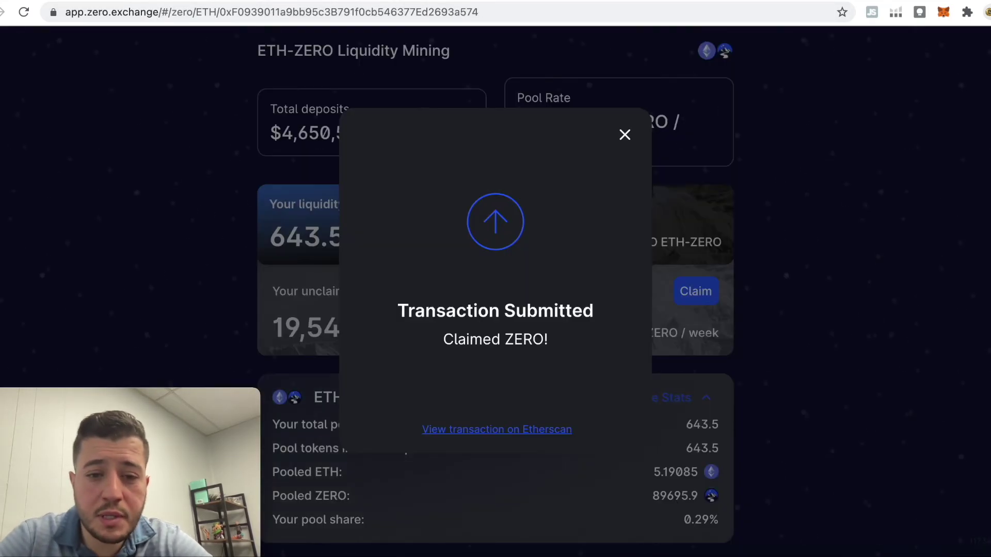
pyautogui.click(624, 135)
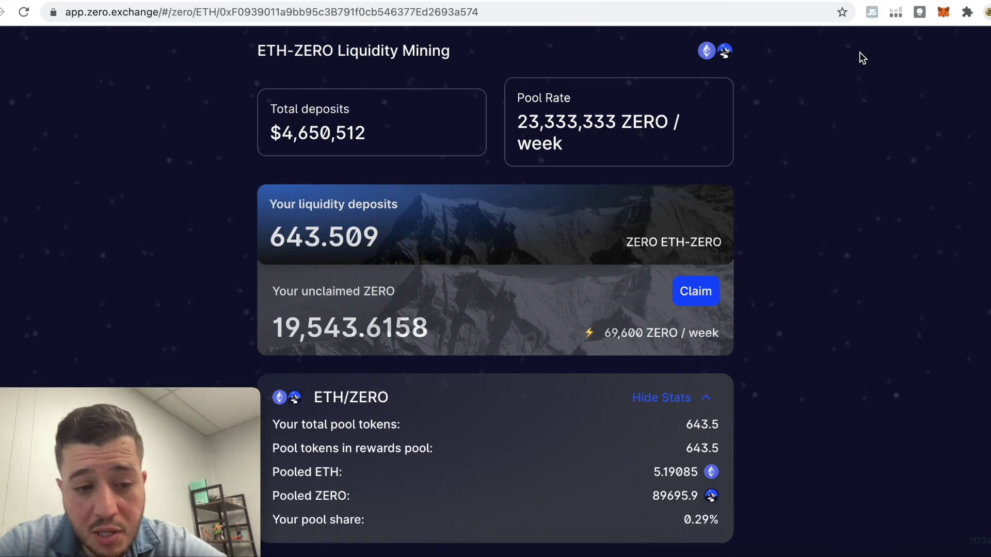
pyautogui.click(498, 1)
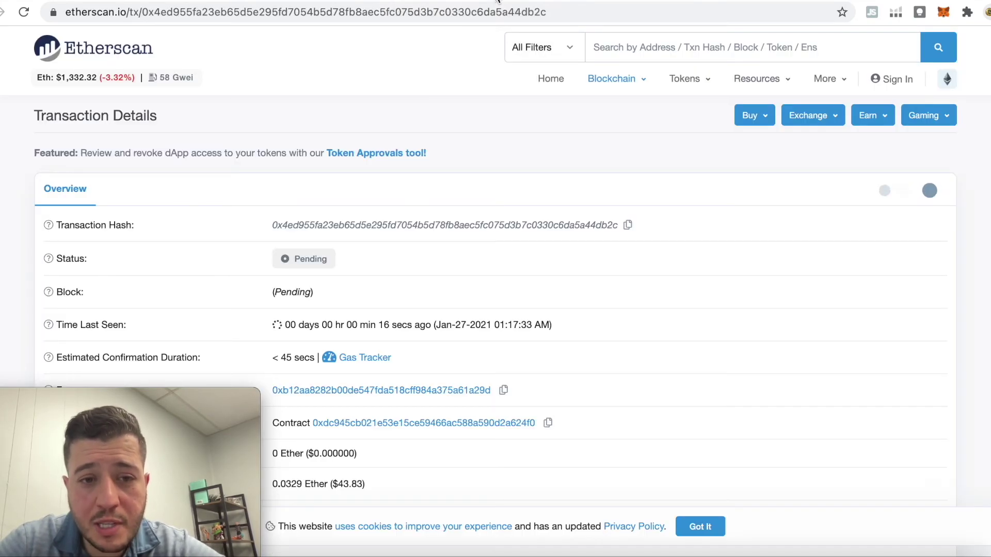
pyautogui.click(498, 1)
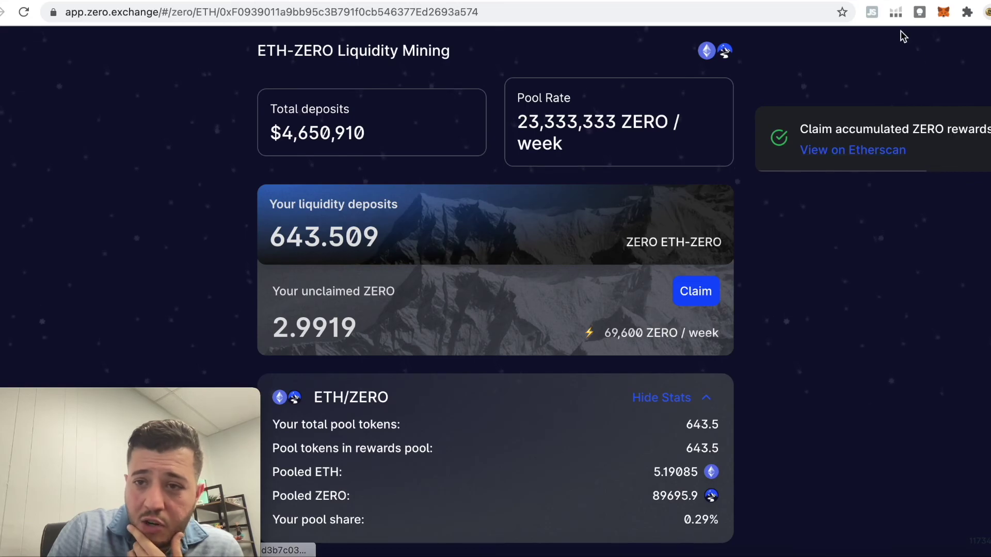
# Step: Open the MetaMask wallet and review Account 1's token assets
pyautogui.click(942, 12)
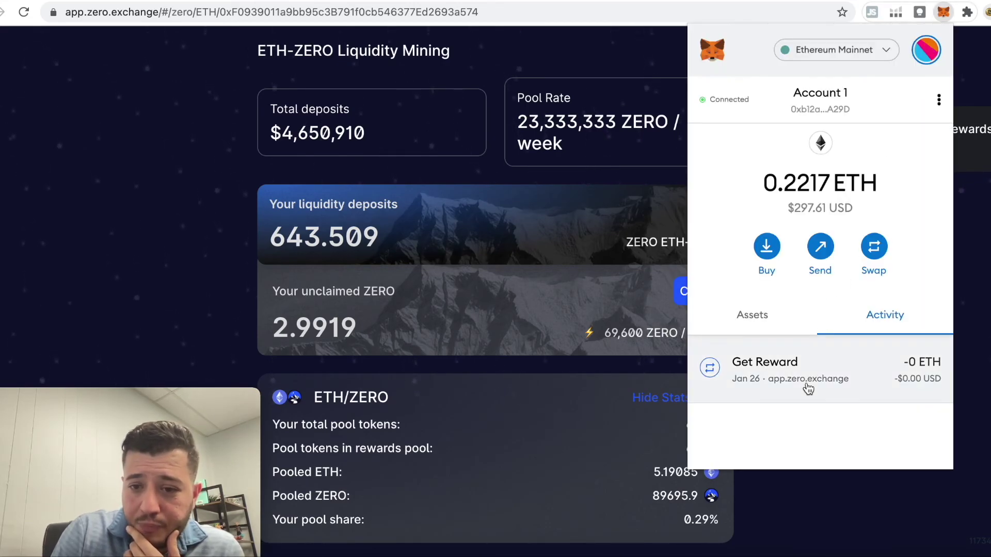
pyautogui.click(755, 320)
pyautogui.scroll(-3, 825, 433)
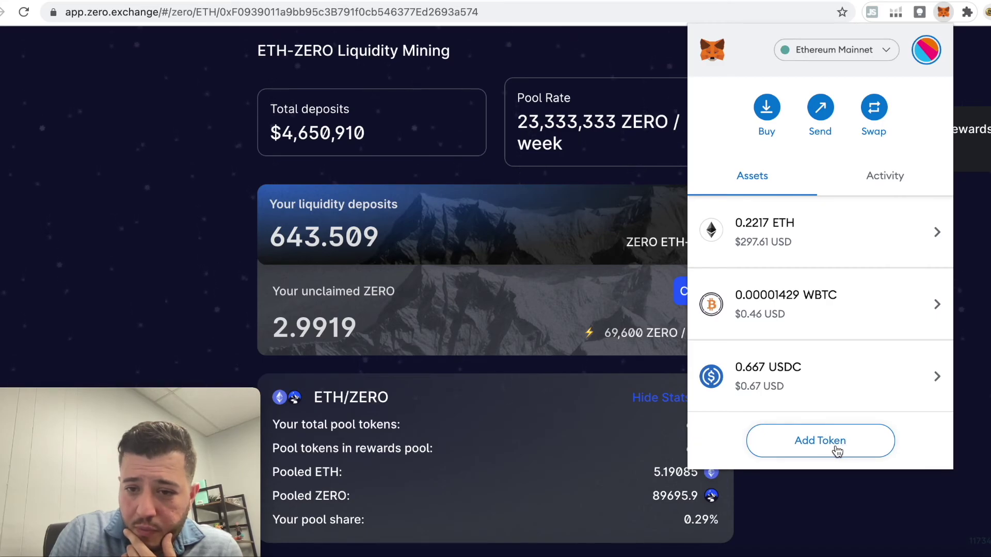
# Step: Try to find the ZERO token by searching MetaMask's addable tokens for "zero", and cancel adding a token
pyautogui.click(799, 444)
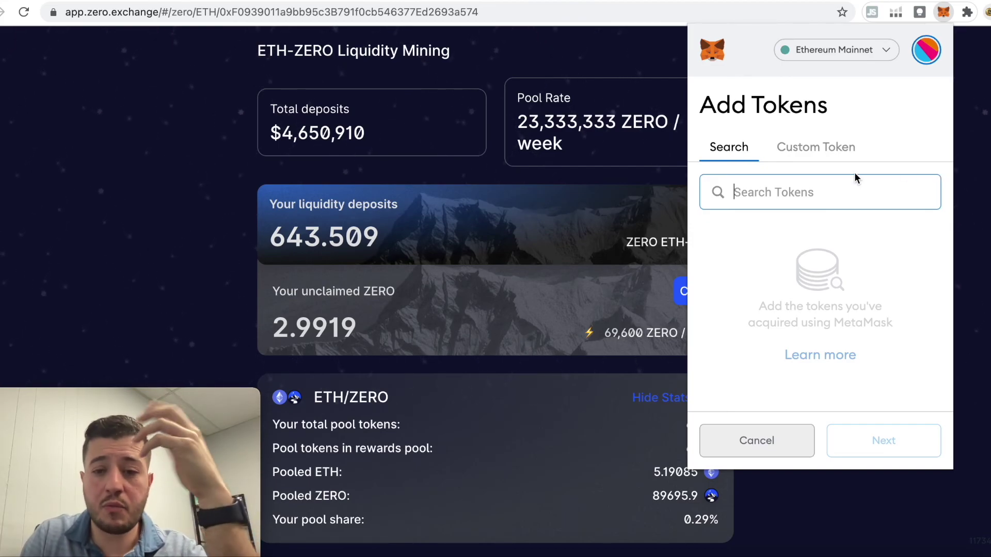
pyautogui.write('zero')
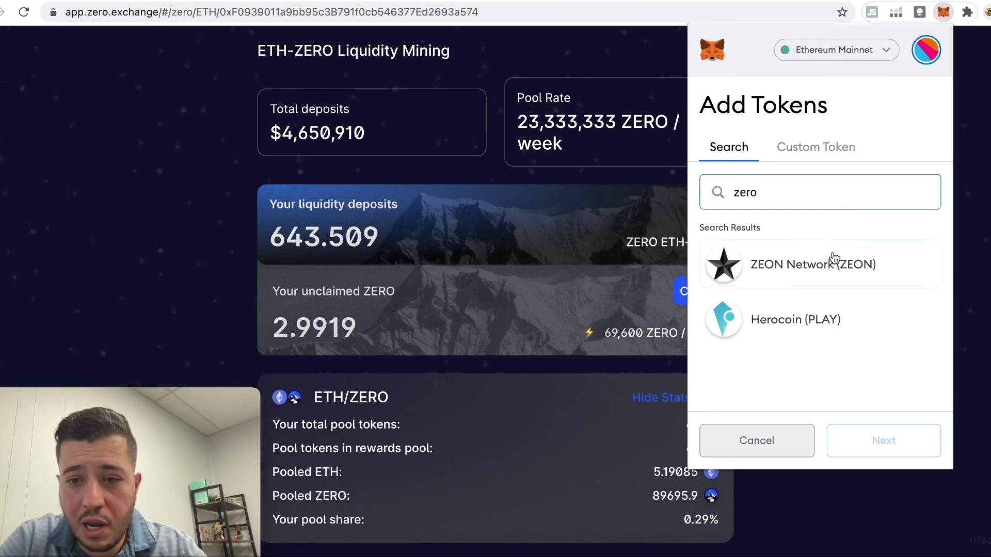
pyautogui.press('BackSpace')
pyautogui.press('BackSpace')
pyautogui.press('BackSpace')
pyautogui.press('BackSpace')
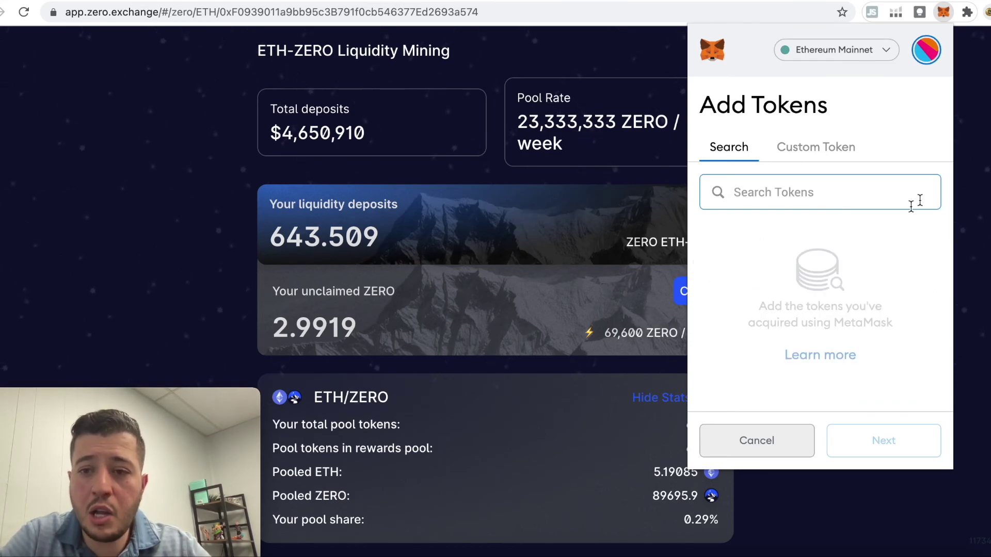
pyautogui.click(824, 152)
pyautogui.click(747, 150)
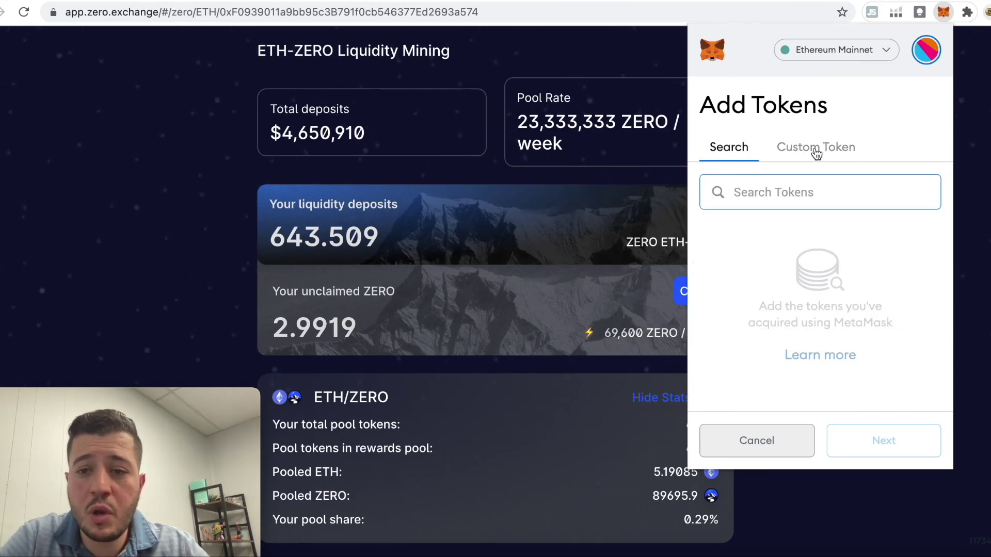
pyautogui.click(757, 447)
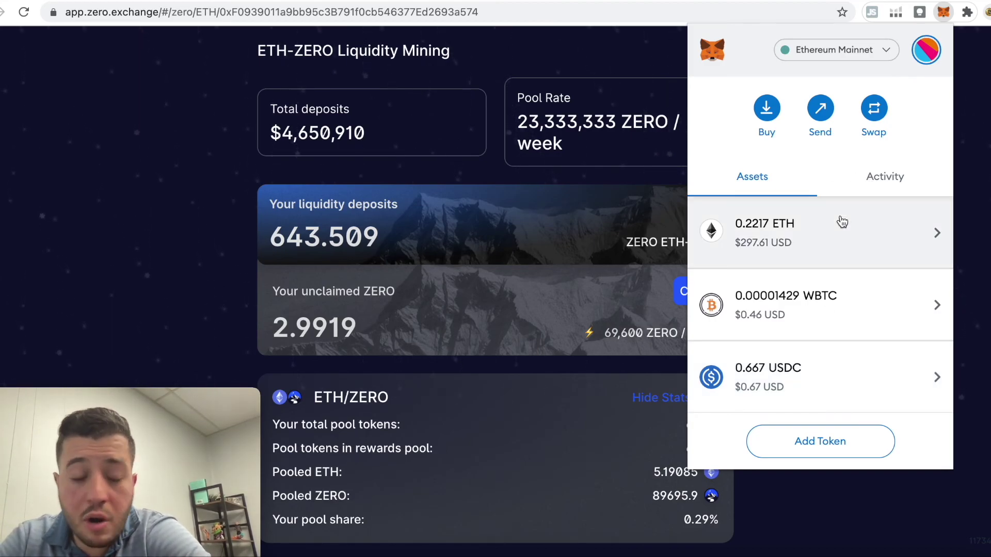
pyautogui.click(878, 177)
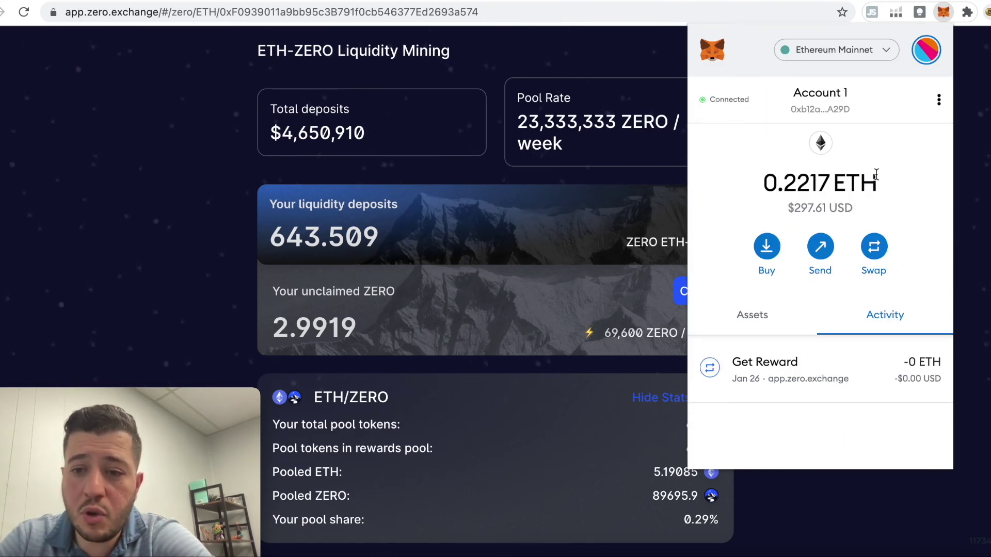
pyautogui.click(756, 316)
pyautogui.scroll(-3, 825, 382)
pyautogui.click(848, 445)
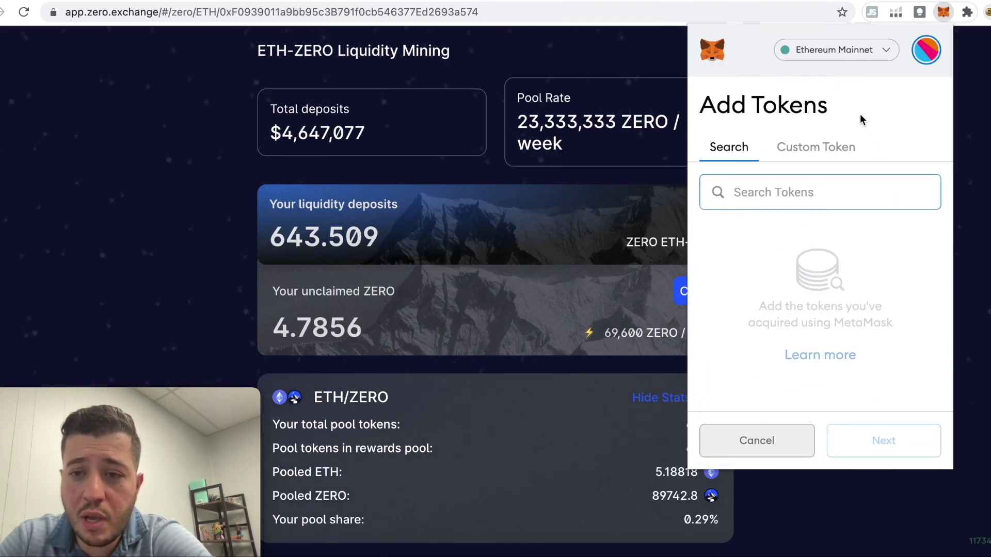
pyautogui.click(805, 151)
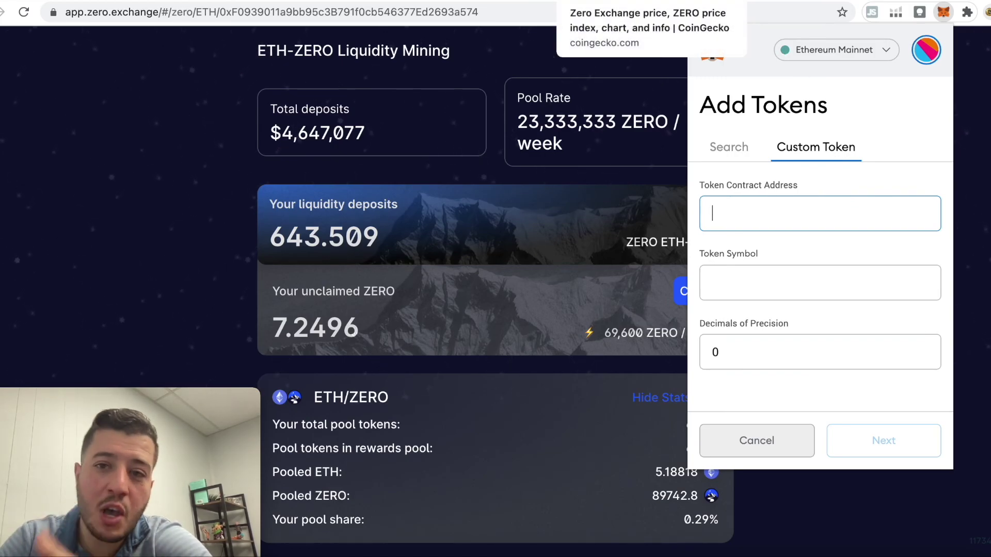
# Step: Switch to the Zero Exchange page on CoinGecko and copy the ZERO token's contract address
pyautogui.click(609, 1)
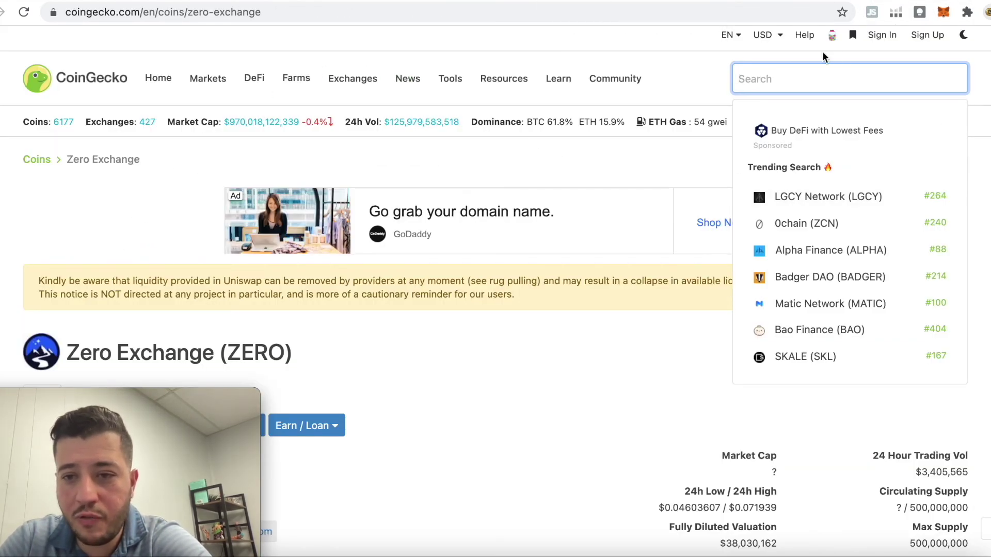
pyautogui.scroll(-1, 528, 333)
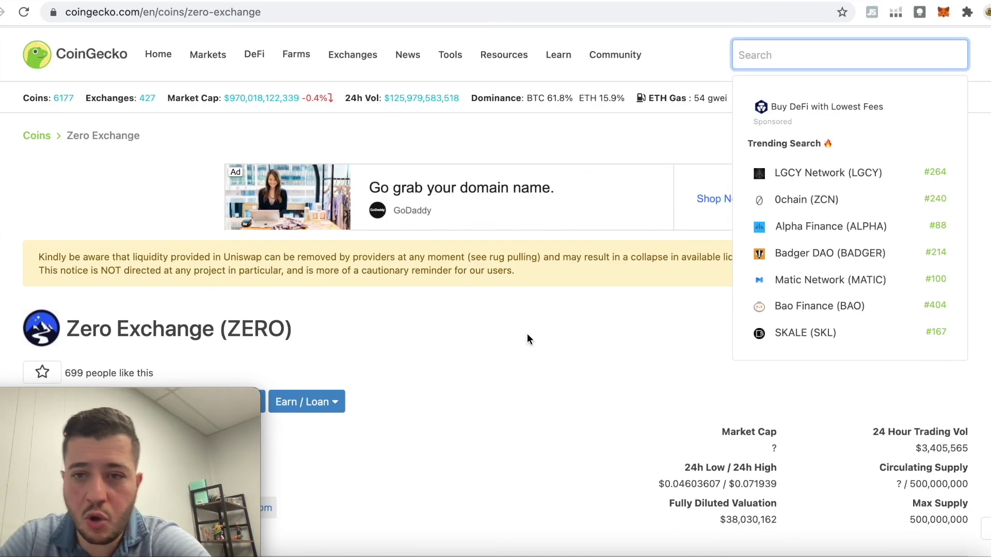
pyautogui.click(636, 374)
pyautogui.scroll(-4, 637, 374)
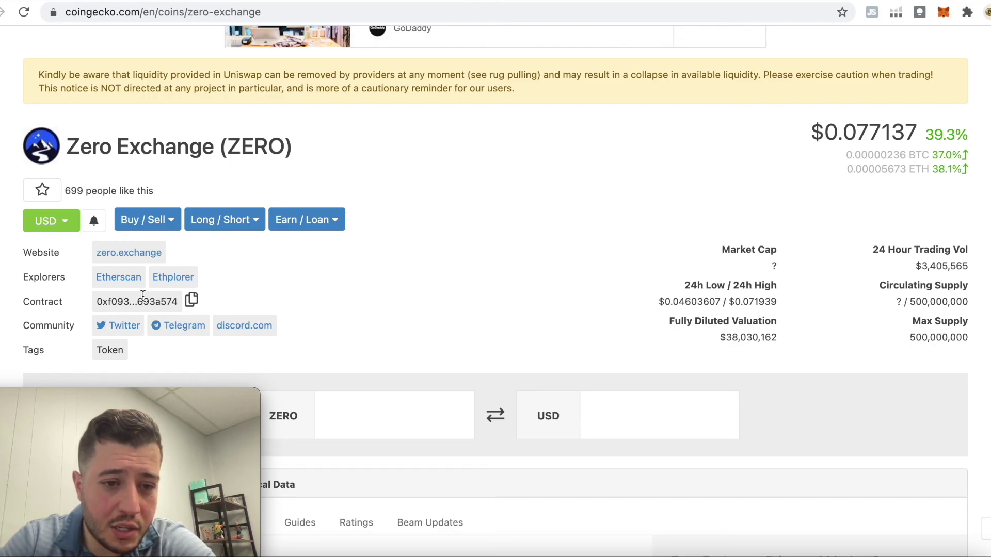
pyautogui.click(192, 300)
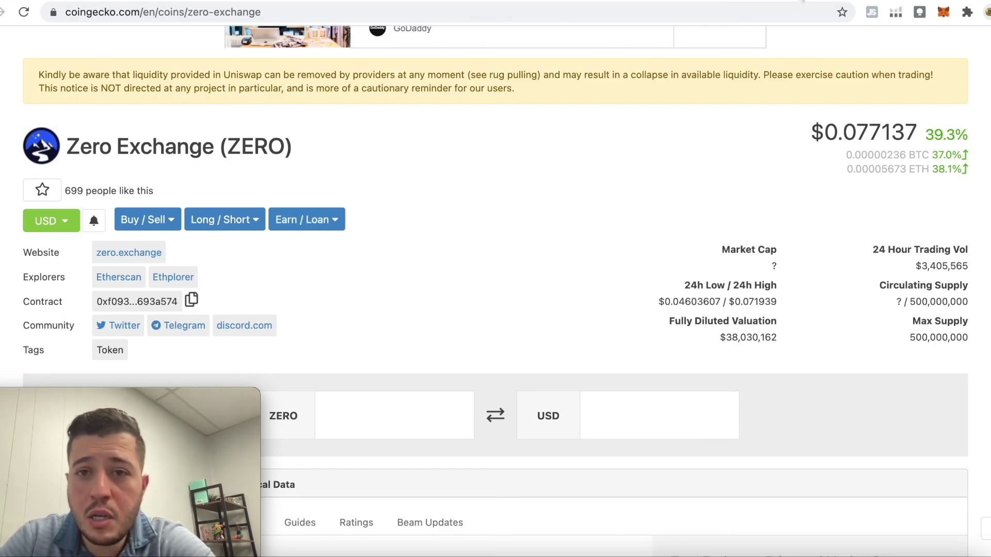
# Step: Return to the ETH-ZERO mining page and add ZERO to MetaMask as a custom token using the copied contract address
pyautogui.click(462, 2)
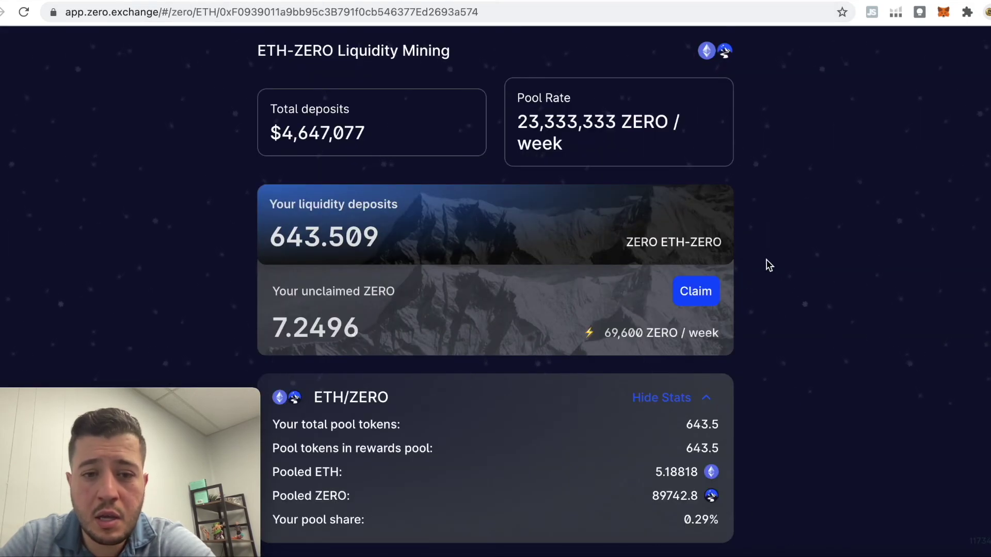
pyautogui.click(942, 13)
pyautogui.scroll(-3, 808, 403)
pyautogui.click(803, 441)
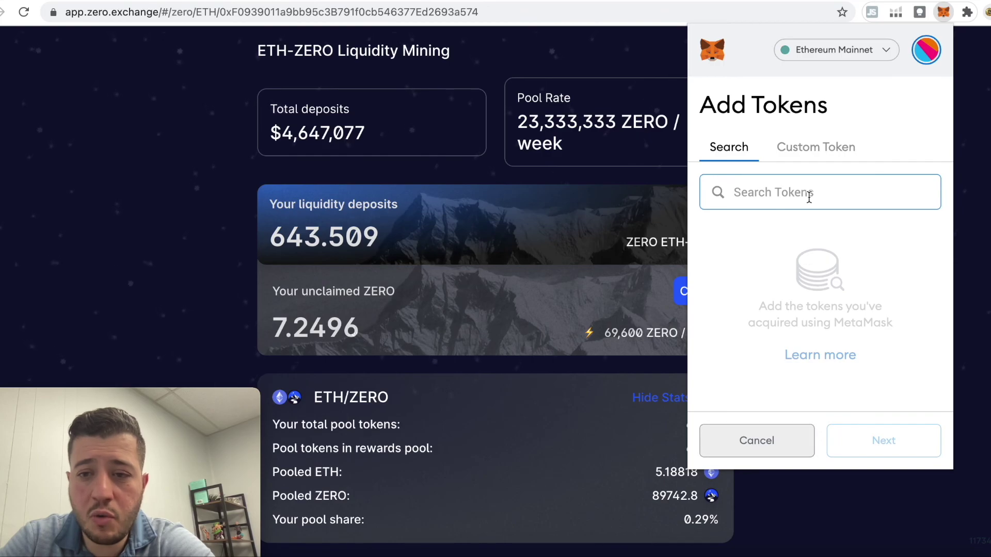
pyautogui.click(812, 147)
pyautogui.hotkey('ctrl', 'v')
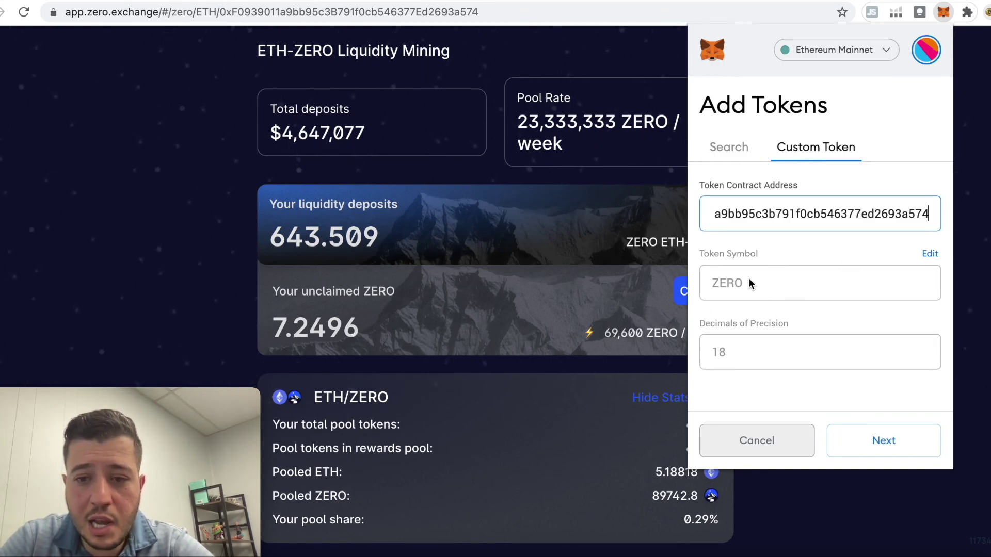
pyautogui.click(895, 442)
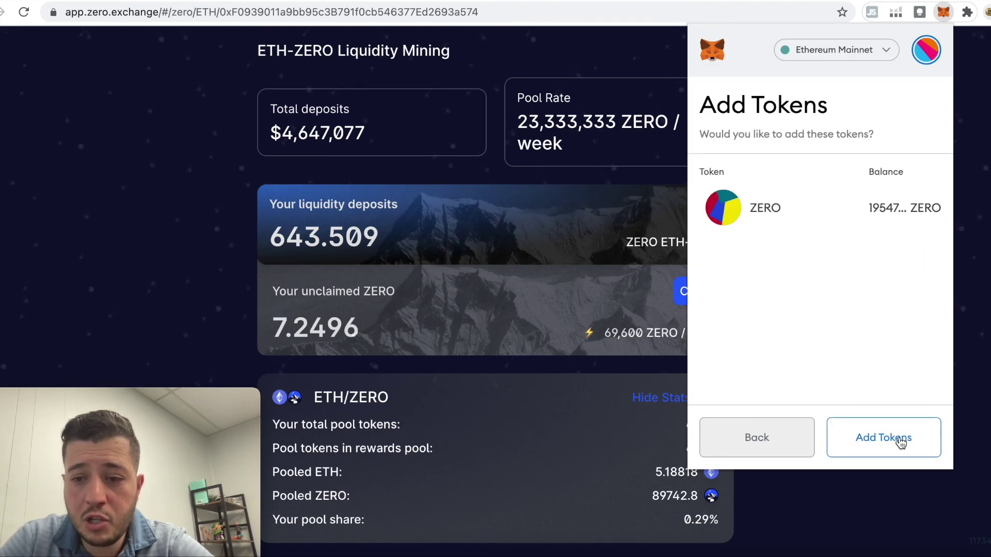
pyautogui.click(899, 439)
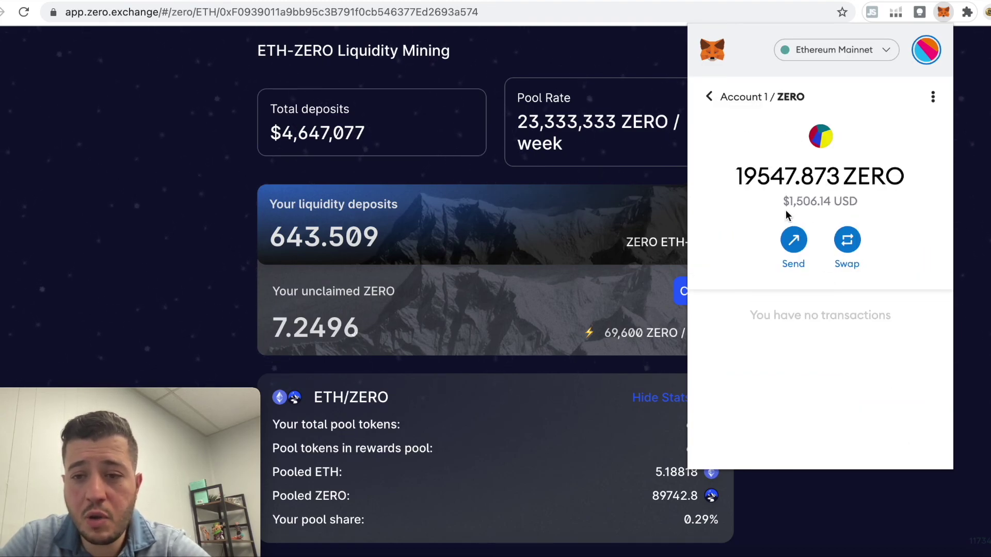
# Step: Review the wallet's ZERO balance and its USD value, and return to the top of the ETH-ZERO mining page
pyautogui.moveTo(779, 201); pyautogui.dragTo(843, 202)
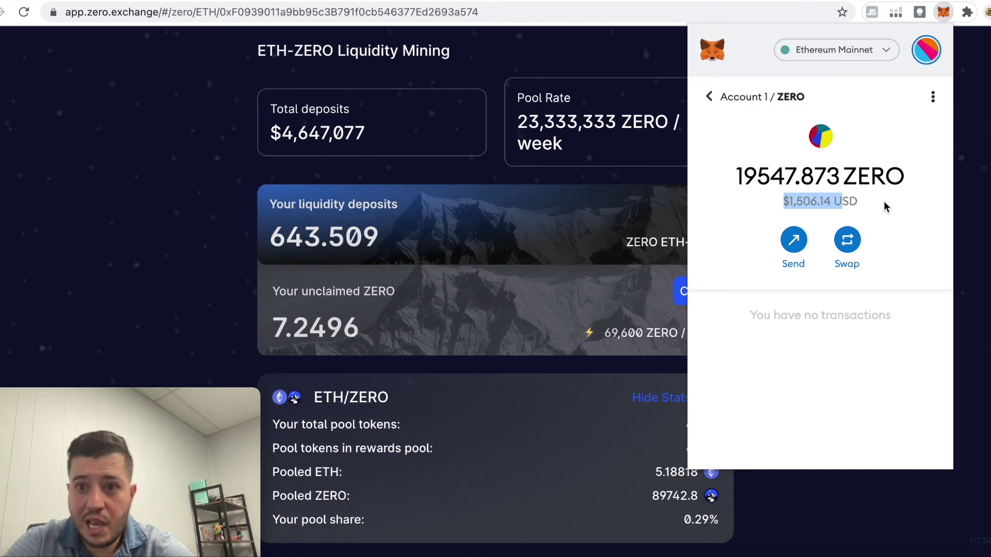
pyautogui.click(821, 147)
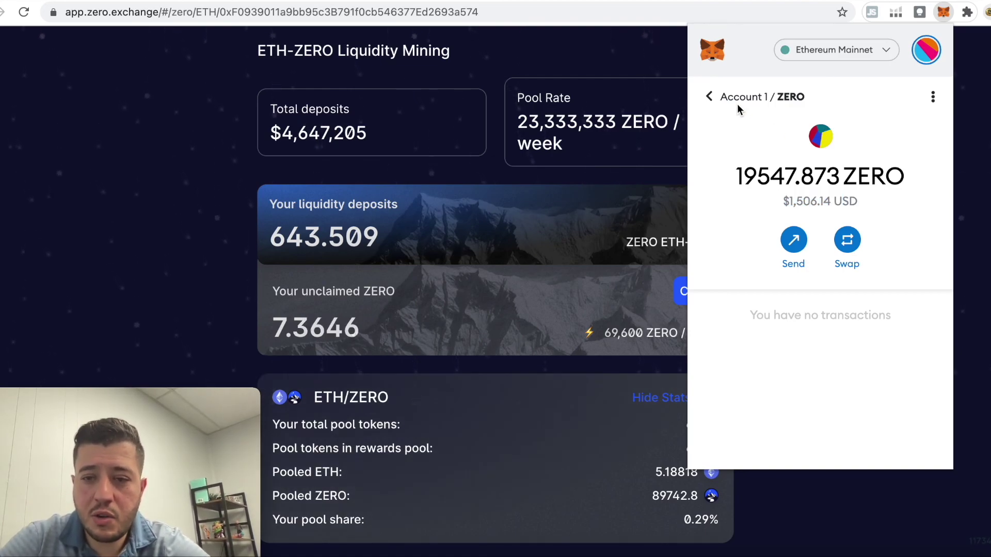
pyautogui.click(710, 98)
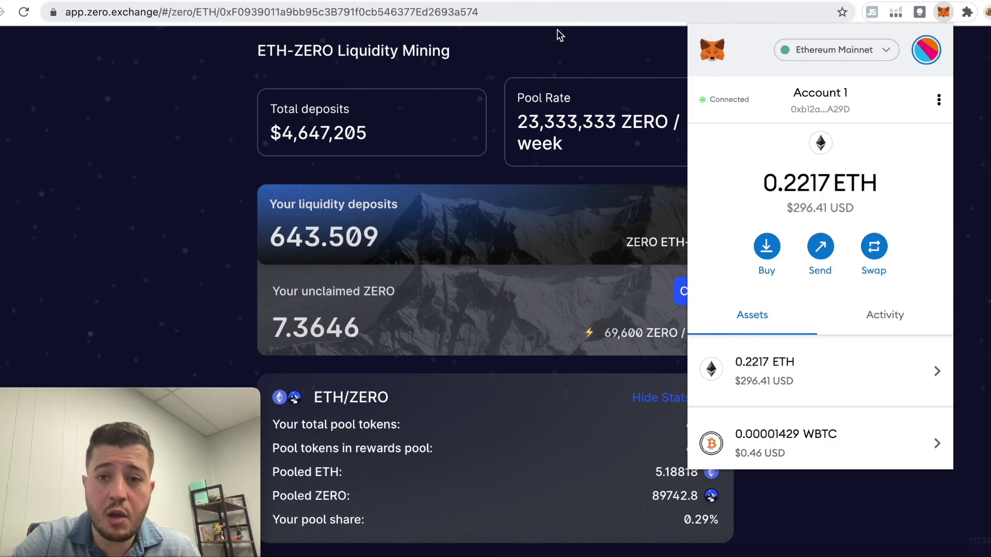
pyautogui.click(371, 155)
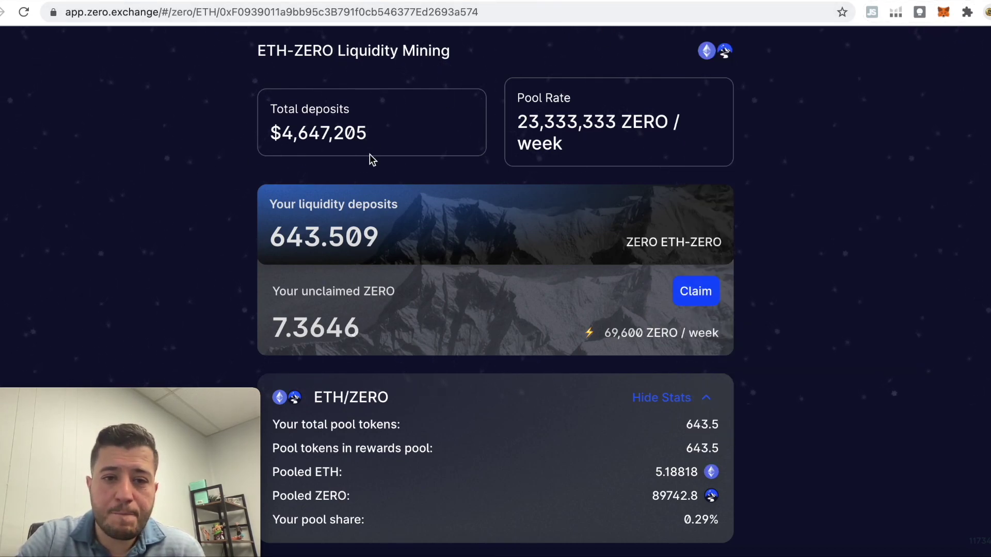
pyautogui.scroll(3, 371, 155)
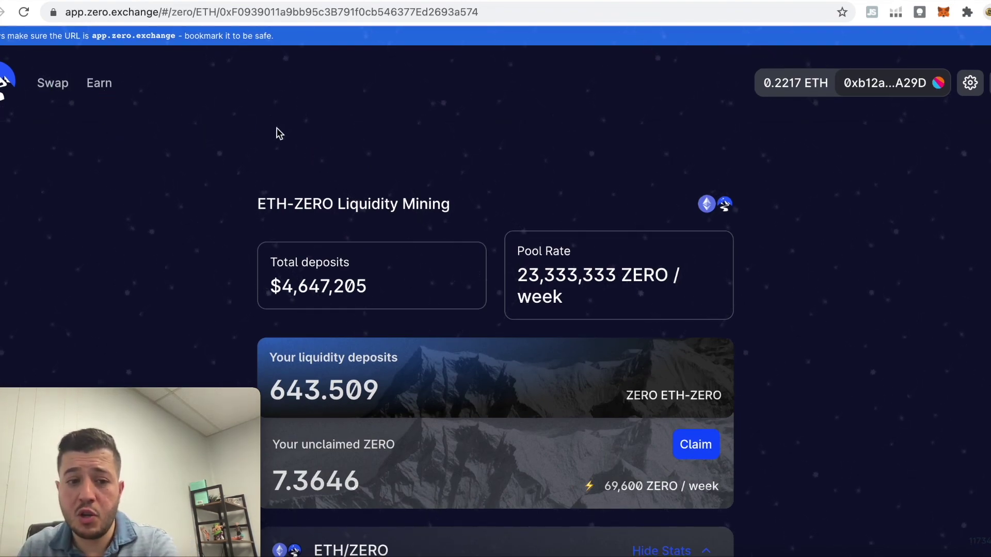
# Step: Set up a swap from ZERO to ETH using the maximum ZERO balance
pyautogui.click(61, 88)
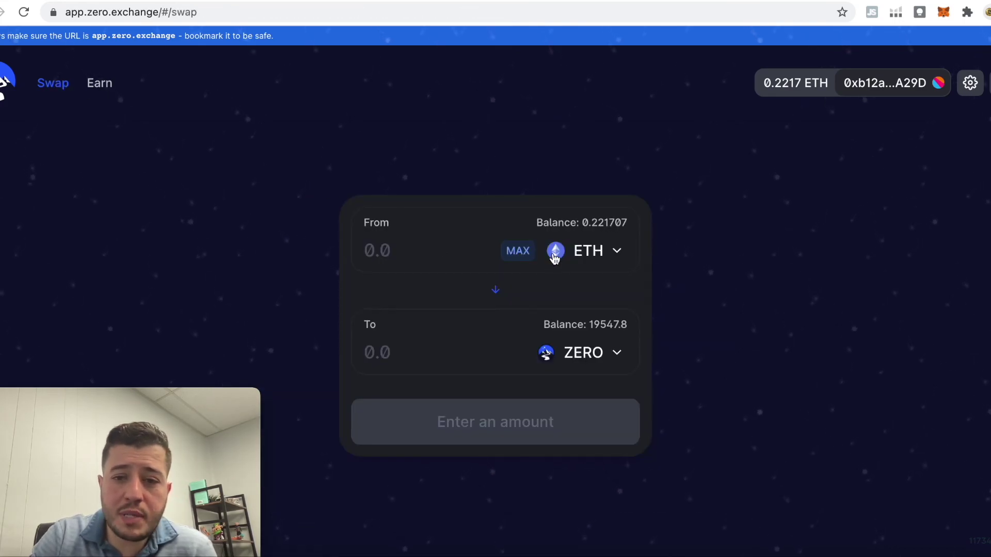
pyautogui.click(498, 292)
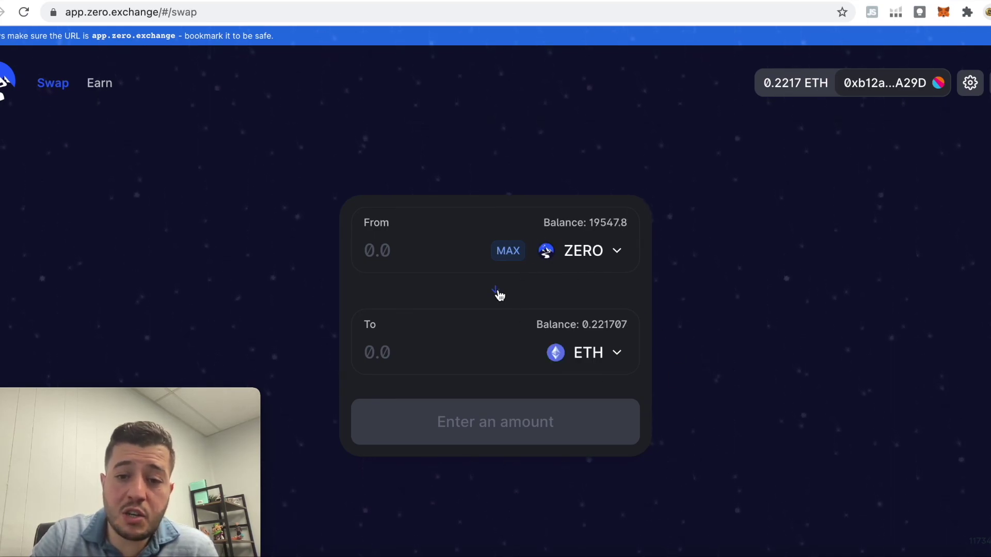
pyautogui.click(517, 257)
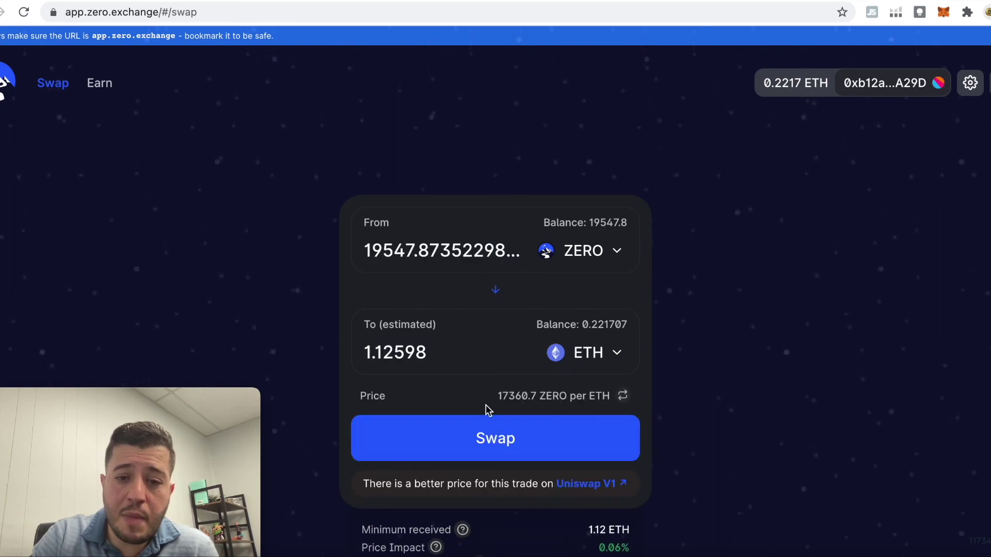
# Step: Try to submit and confirm the ZERO-to-ETH swap, retry it once, and return to the swap form
pyautogui.click(541, 446)
pyautogui.click(539, 419)
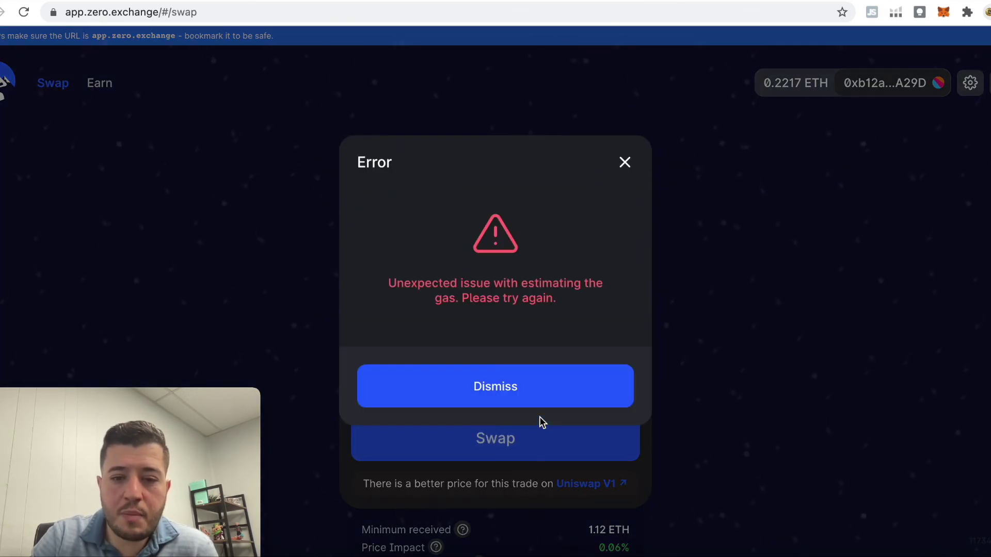
pyautogui.click(625, 163)
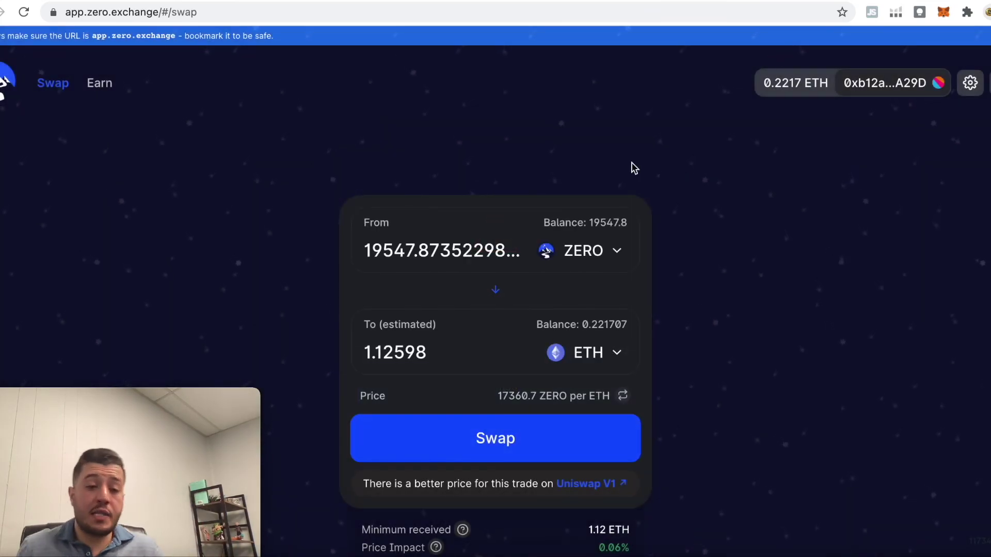
pyautogui.click(538, 428)
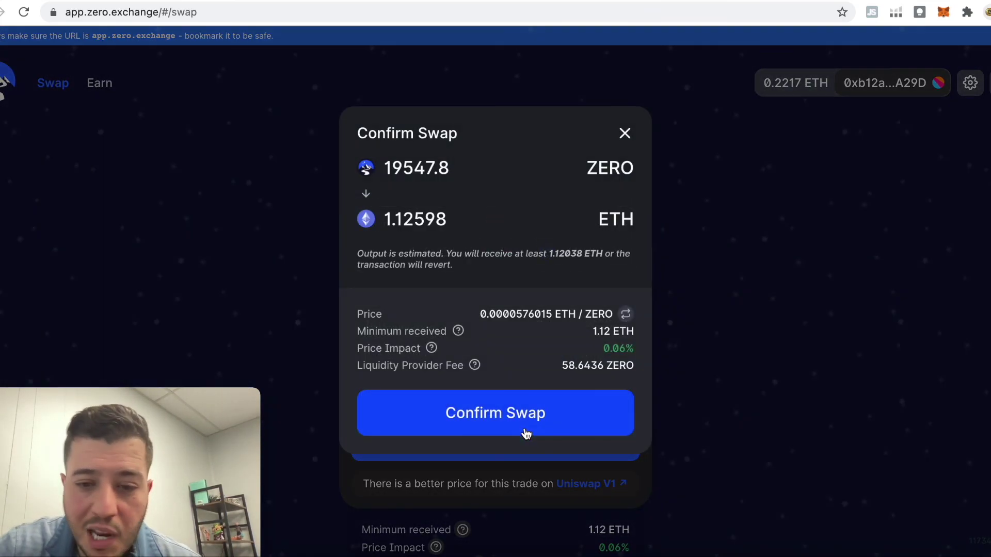
pyautogui.click(551, 411)
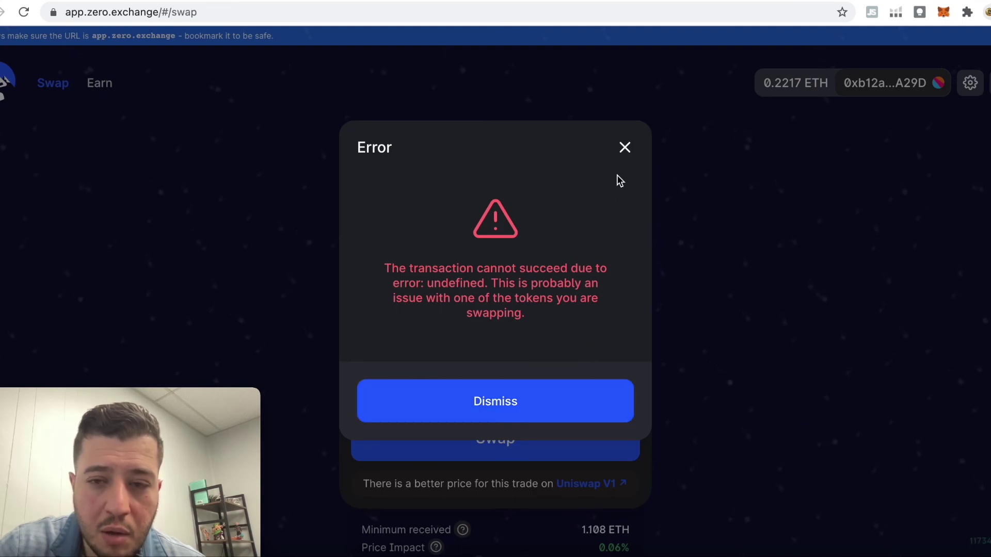
pyautogui.click(625, 148)
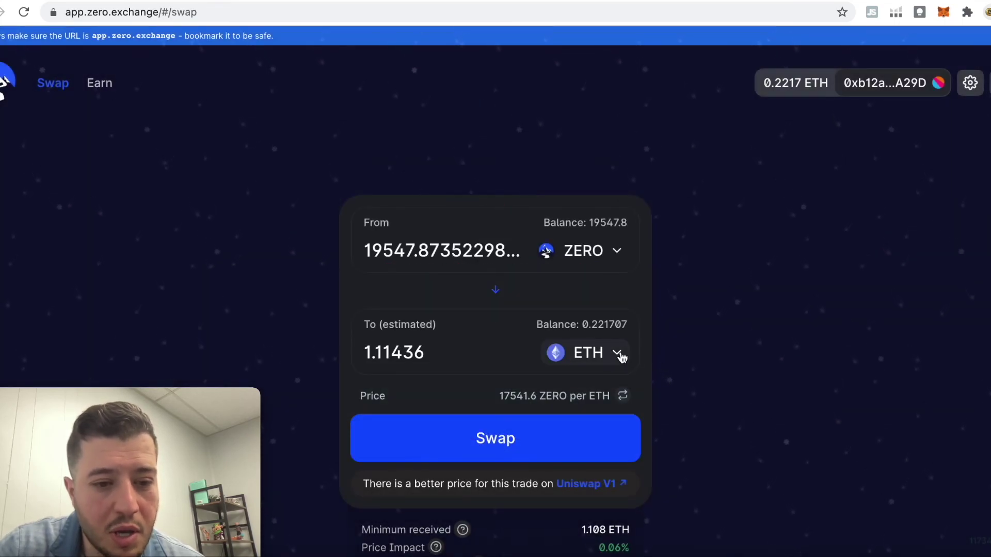